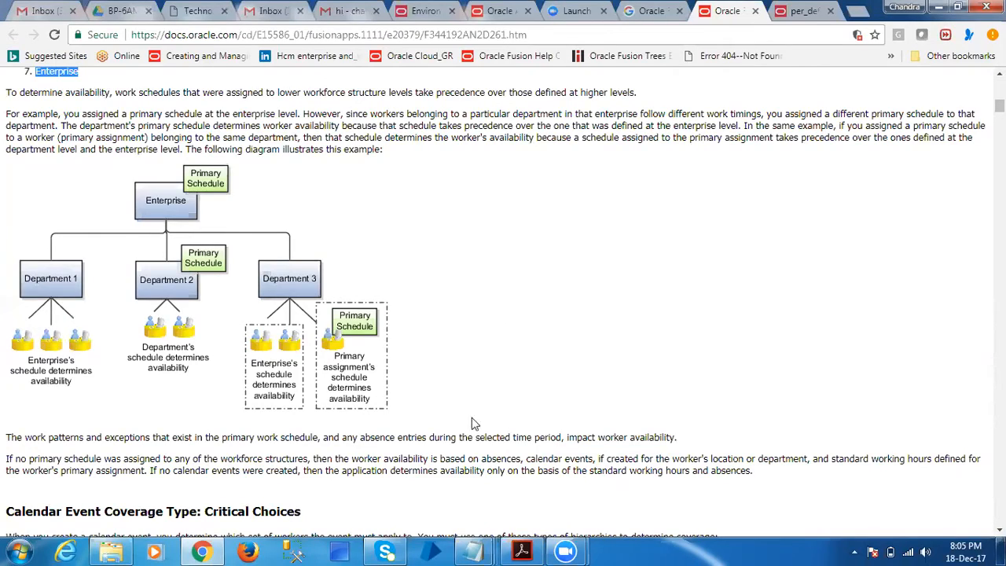
Read the documentation from worker availability through calendar event coverage to geographic trees, and return to the Google results for Oracle Fusion HCM work shifts
scroll(388, 452, down, 5)
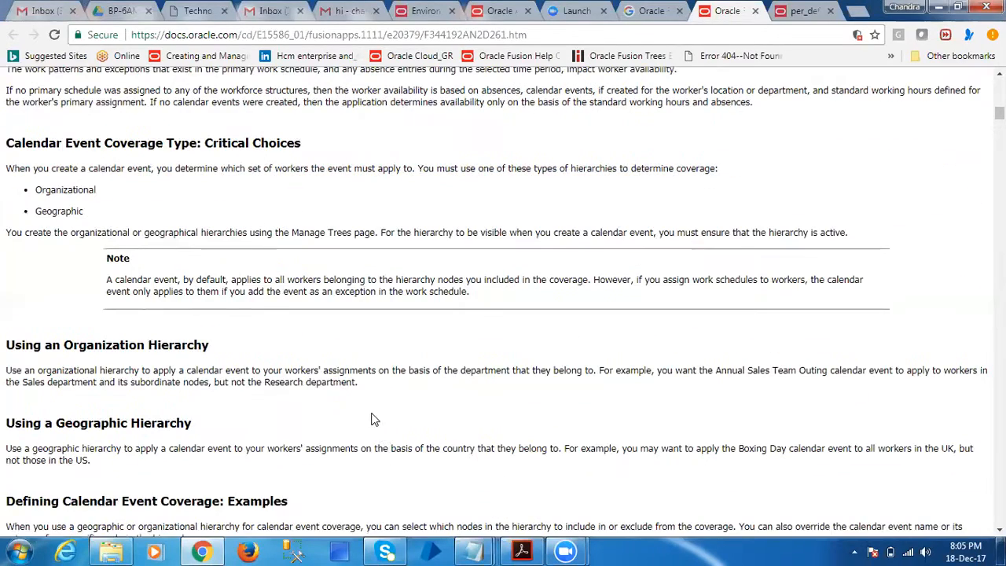
scroll(314, 422, down, 4)
scroll(312, 421, down, 2)
scroll(311, 418, down, 3)
scroll(401, 425, down, 9)
scroll(400, 432, down, 5)
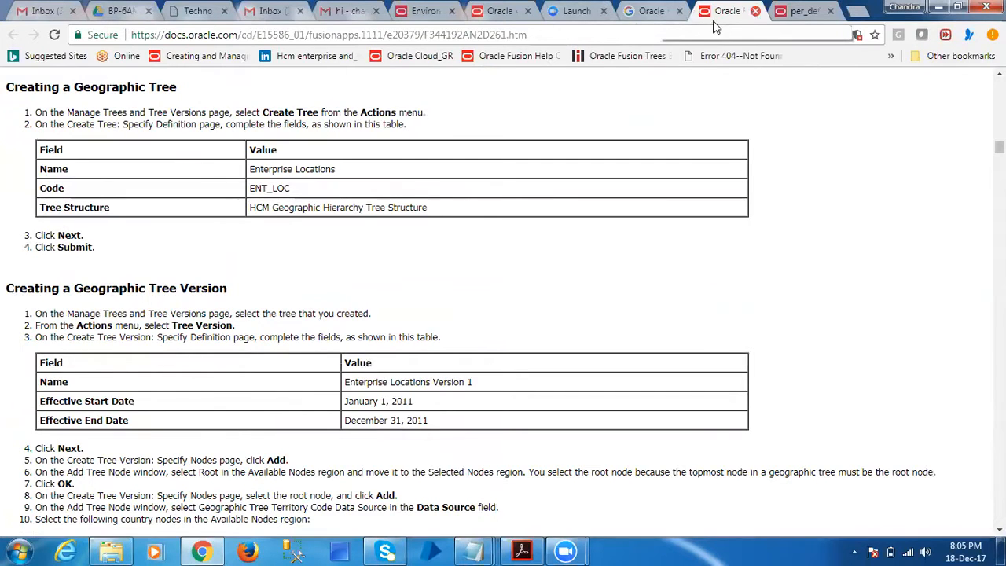
click(645, 10)
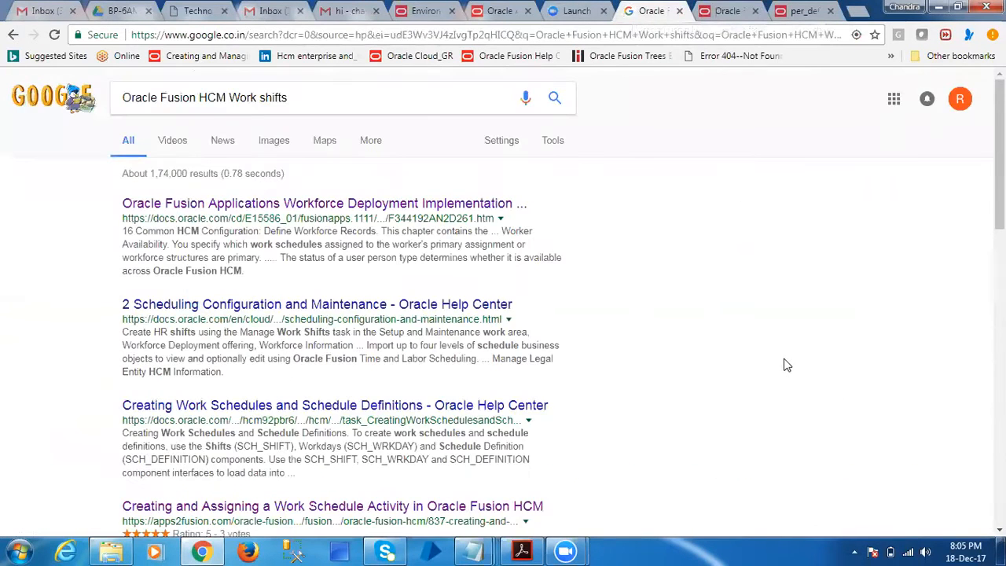
scroll(786, 364, down, 2)
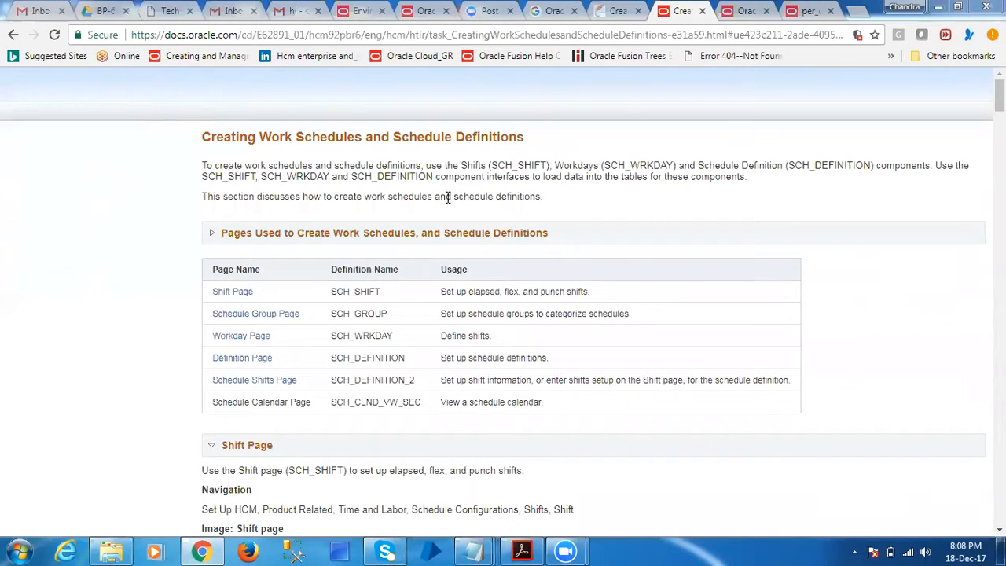
Read the introduction to Creating Work Schedules and Schedule Definitions and the Shift Page navigation path, highlighting the key phrases
drag(259, 137, 349, 138)
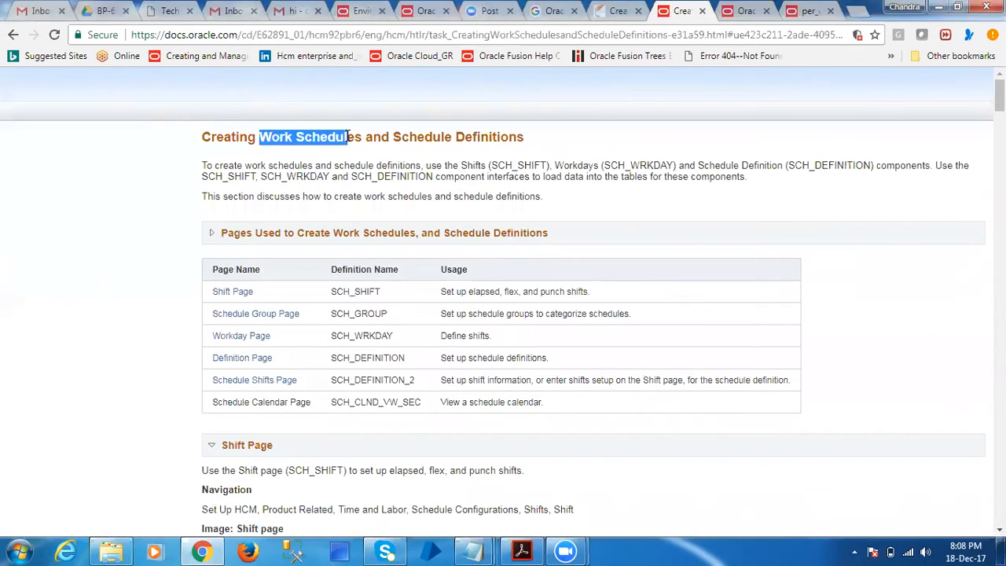
double_click(398, 137)
drag(484, 143, 501, 139)
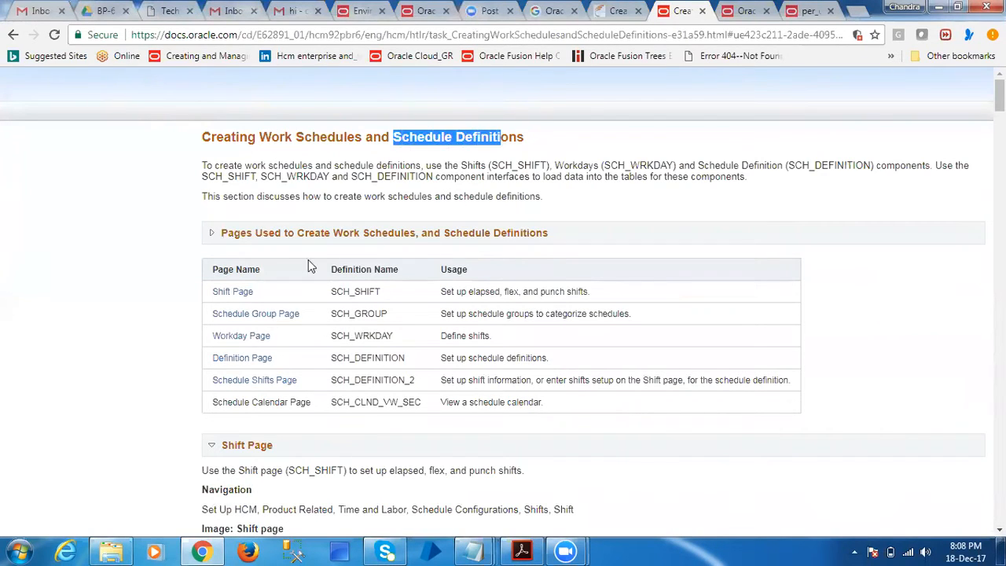
drag(207, 196, 409, 193)
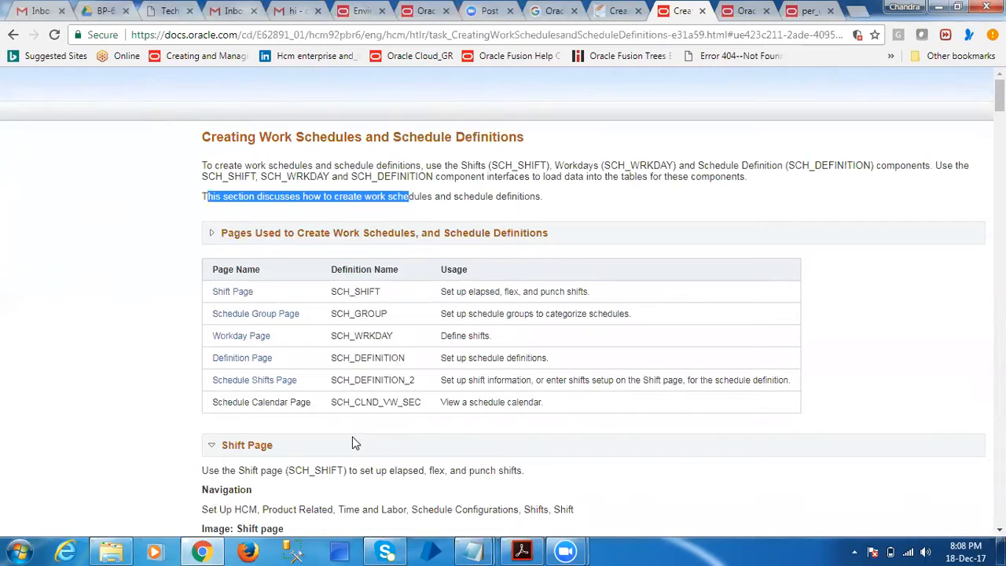
scroll(351, 442, down, 2)
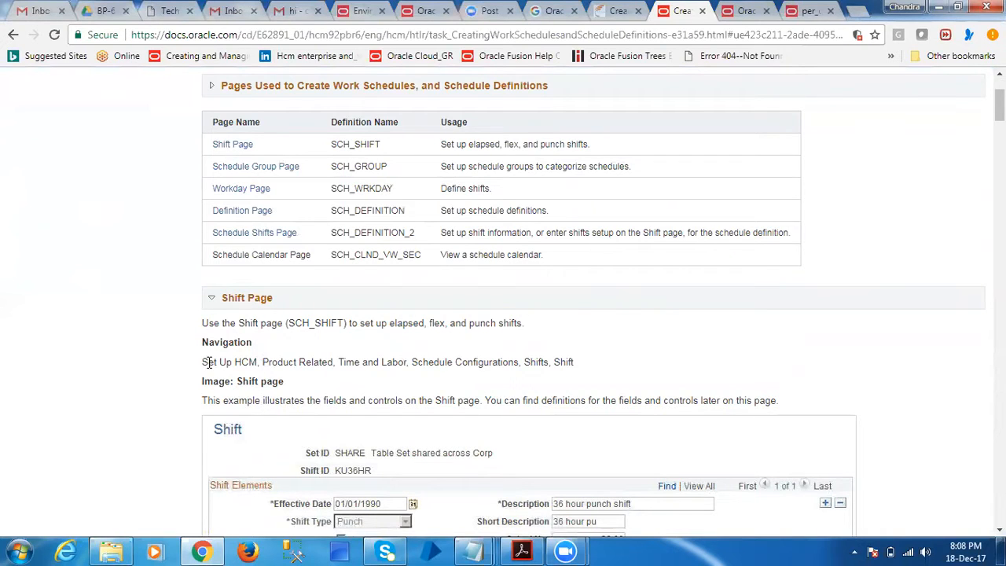
drag(202, 361, 260, 362)
click(443, 392)
Examine the Shift page example and its field definitions, including Off Shift, Sched Hrs, Taskgroup, Flex Shift Information and Shift Details
scroll(437, 369, down, 7)
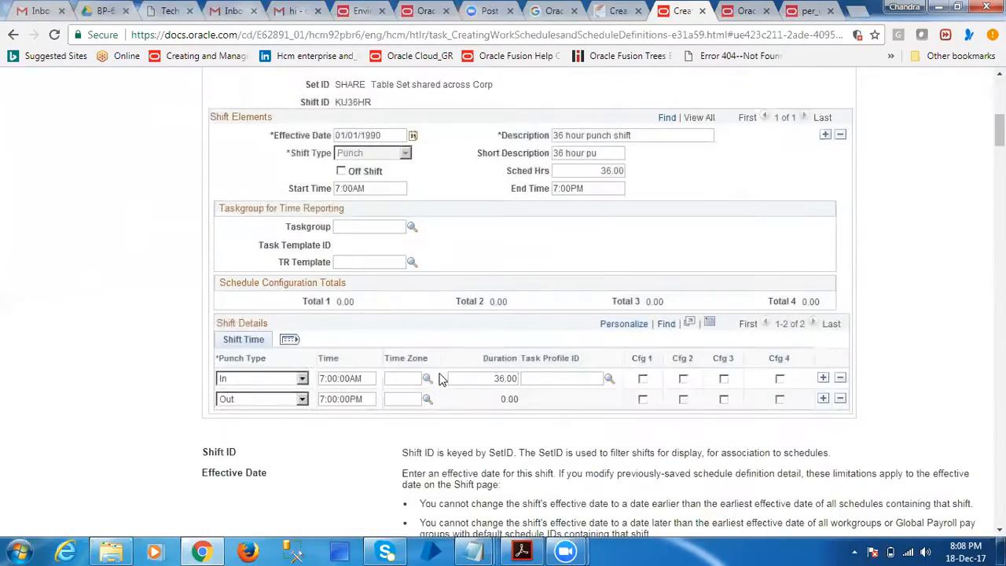
scroll(338, 455, down, 2)
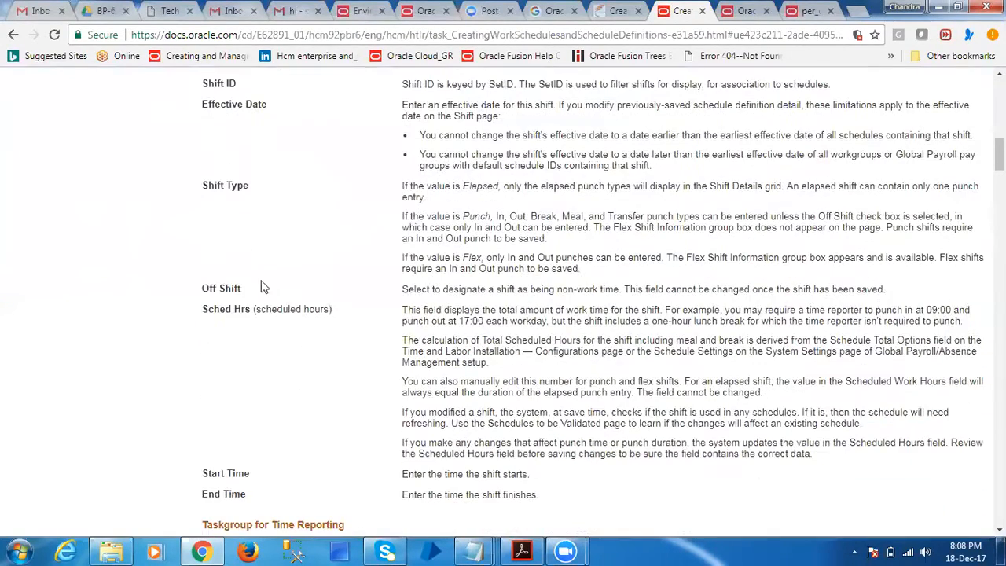
drag(210, 288, 255, 308)
drag(216, 309, 296, 311)
scroll(272, 473, down, 4)
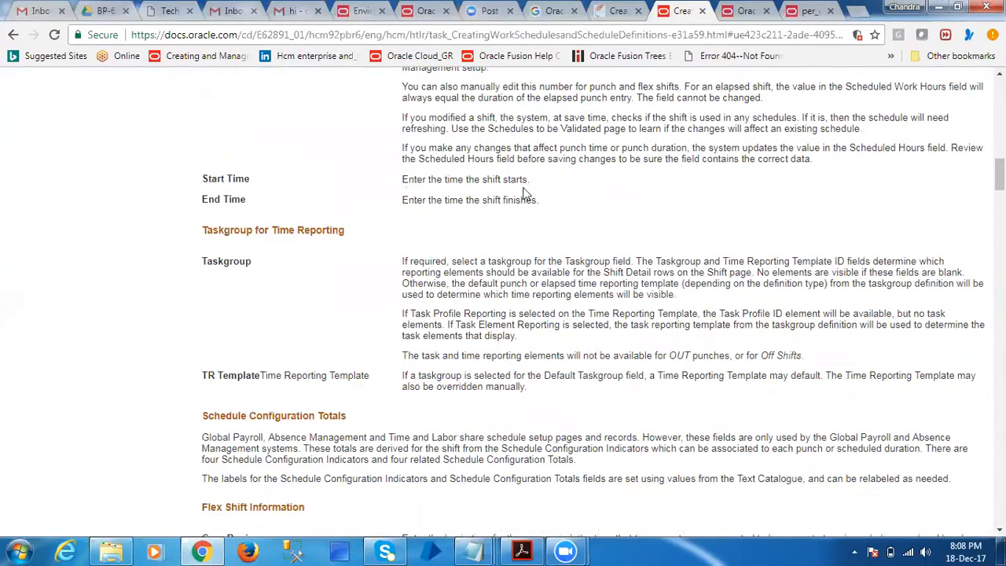
double_click(251, 254)
scroll(322, 424, down, 3)
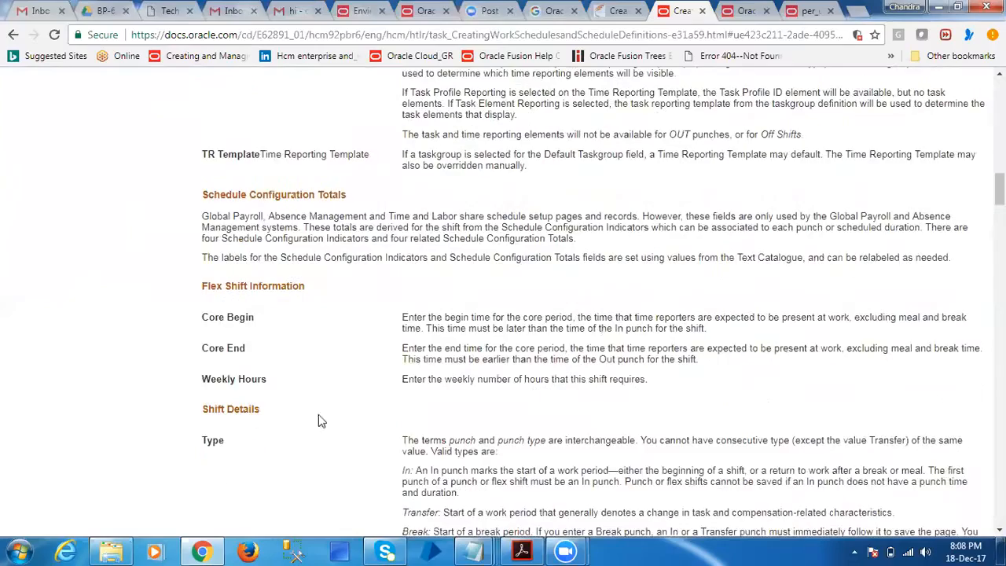
drag(210, 286, 322, 286)
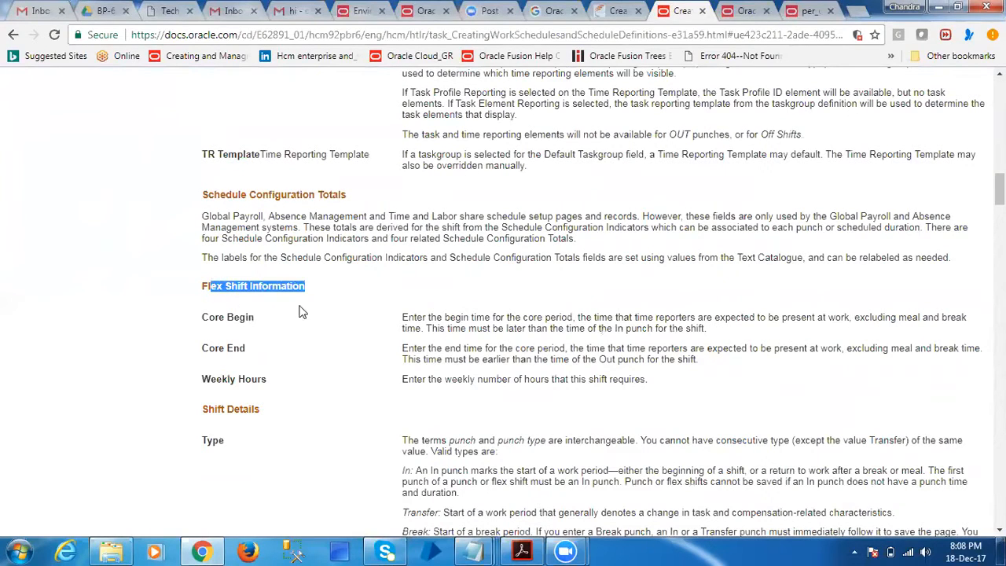
drag(218, 318, 305, 323)
drag(203, 409, 332, 437)
scroll(332, 437, down, 4)
scroll(330, 438, down, 5)
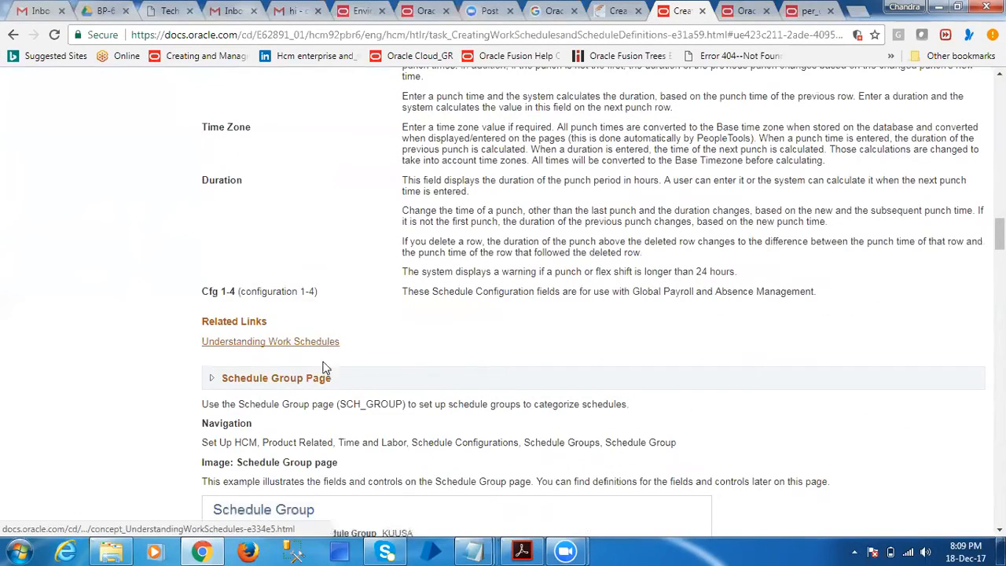
Examine the Schedule Group, Workday, Definition and Schedule Shifts page descriptions, and return to the beginning of the article
scroll(330, 440, down, 3)
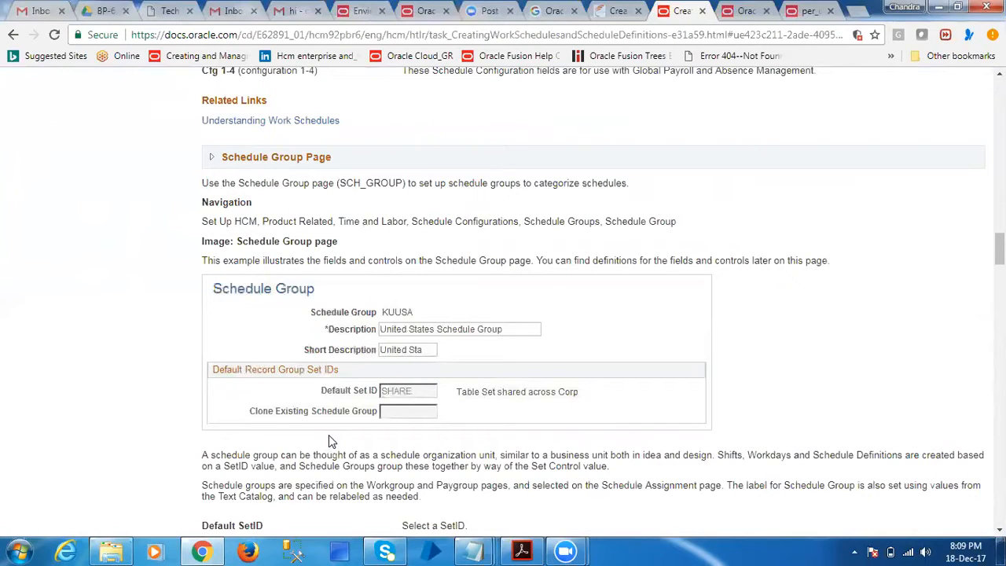
scroll(329, 438, down, 4)
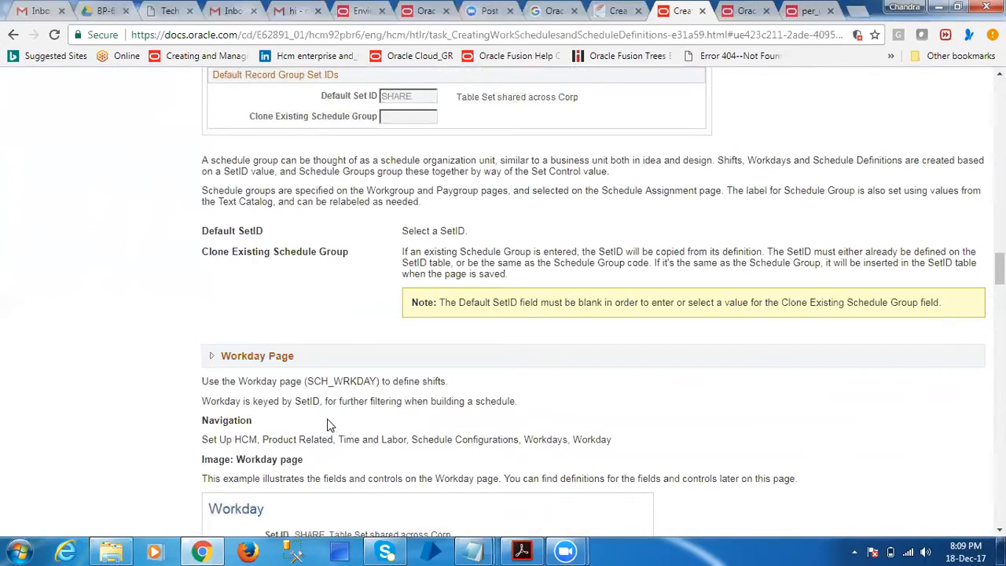
scroll(330, 427, down, 4)
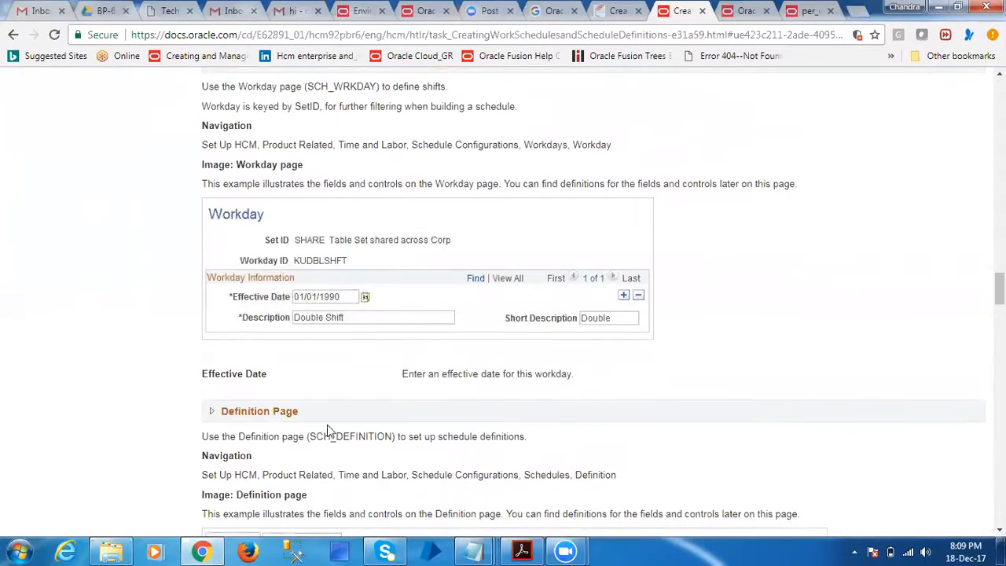
scroll(329, 428, down, 5)
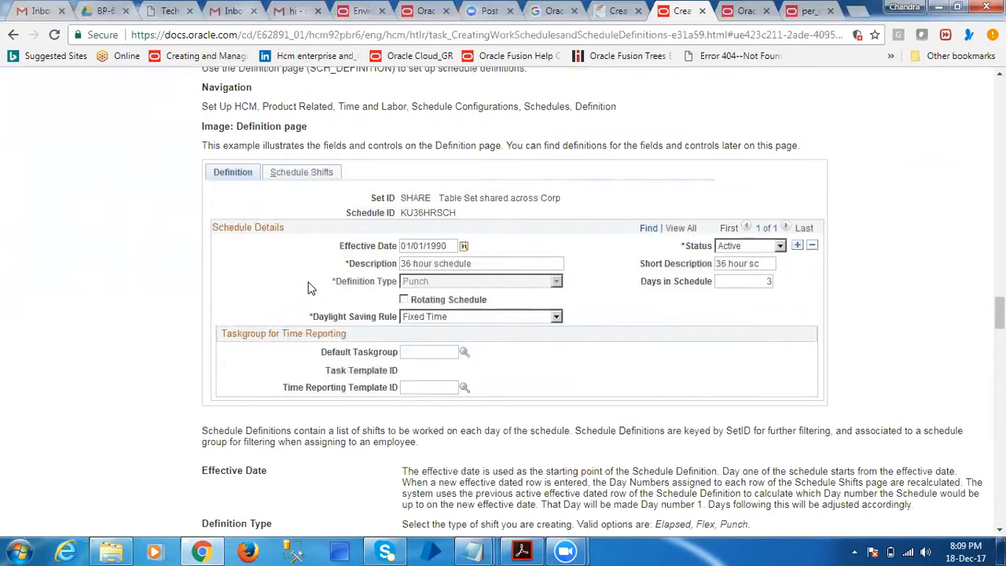
scroll(422, 296, down, 12)
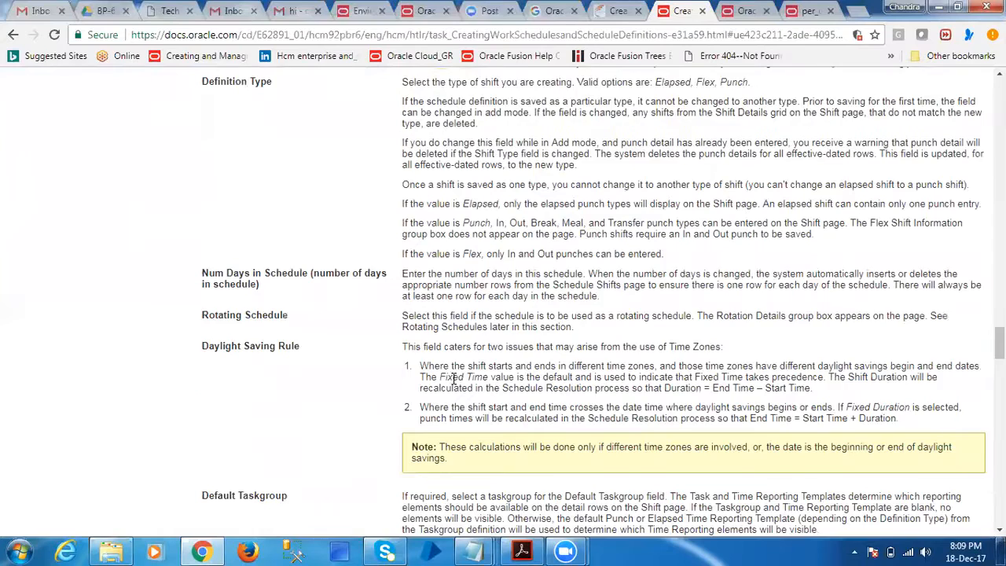
scroll(456, 369, down, 5)
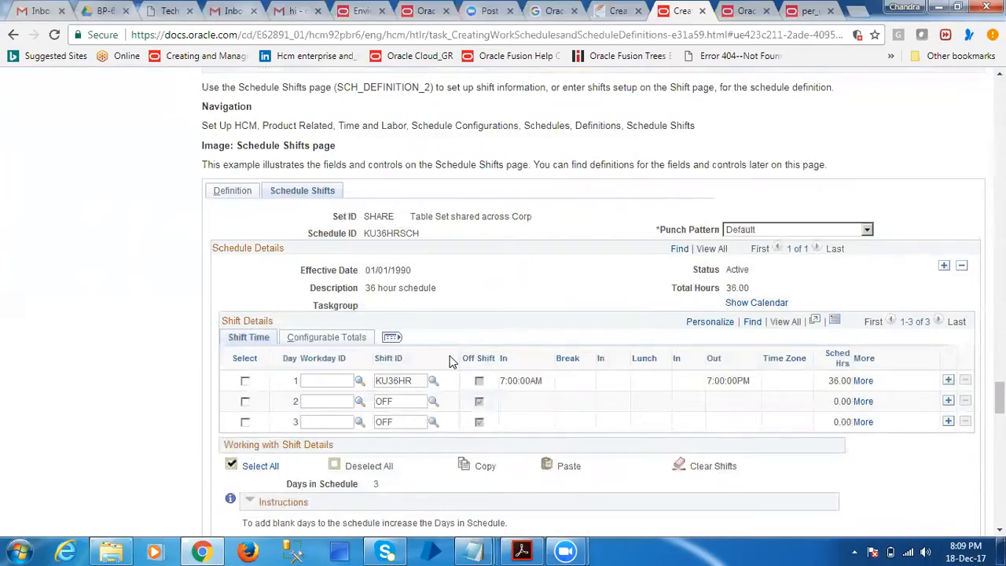
scroll(653, 188, down, 10)
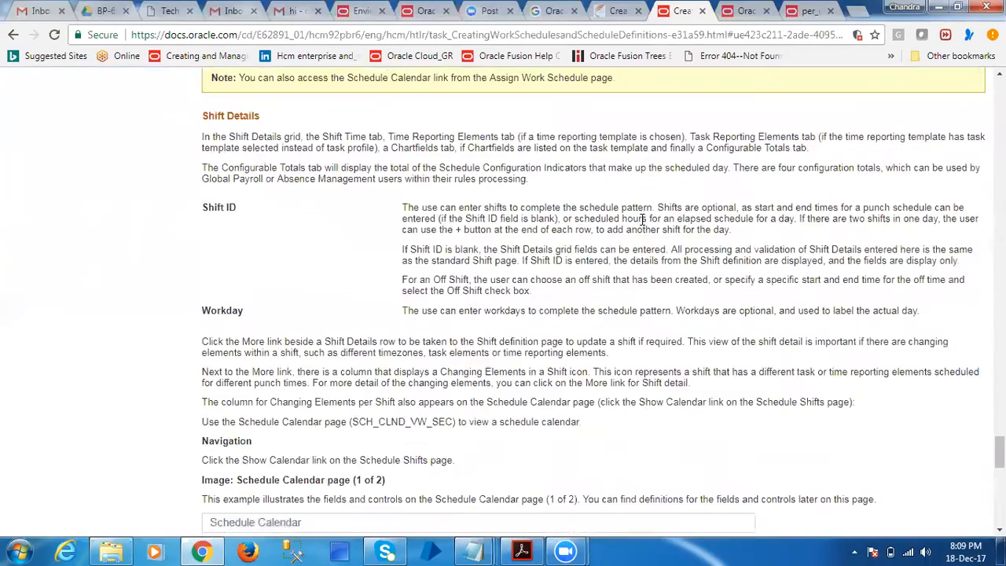
drag(999, 452, 999, 95)
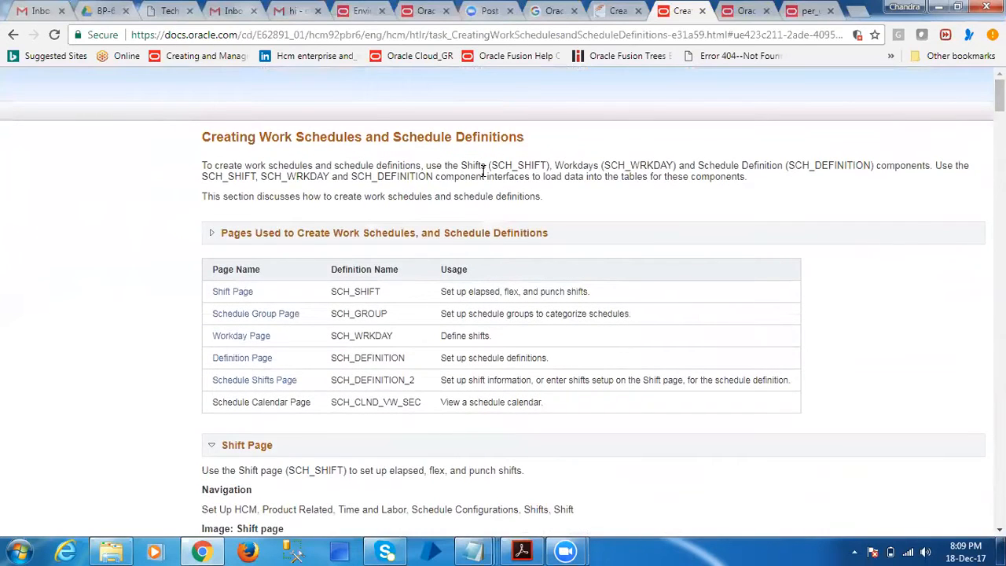
Switch to the Oracle HCM Cloud home page and open the Setup and Maintenance work area
click(428, 11)
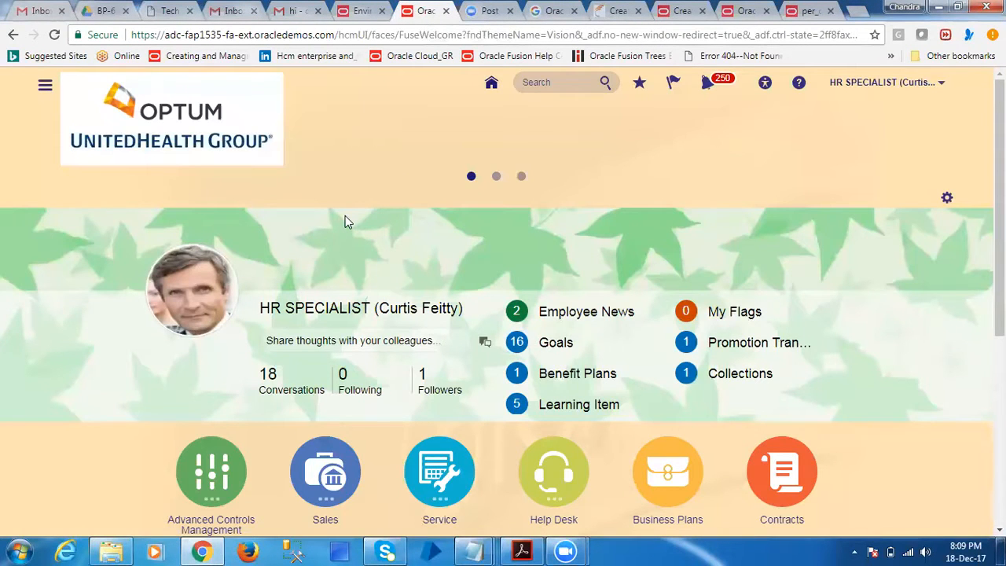
click(886, 82)
click(797, 234)
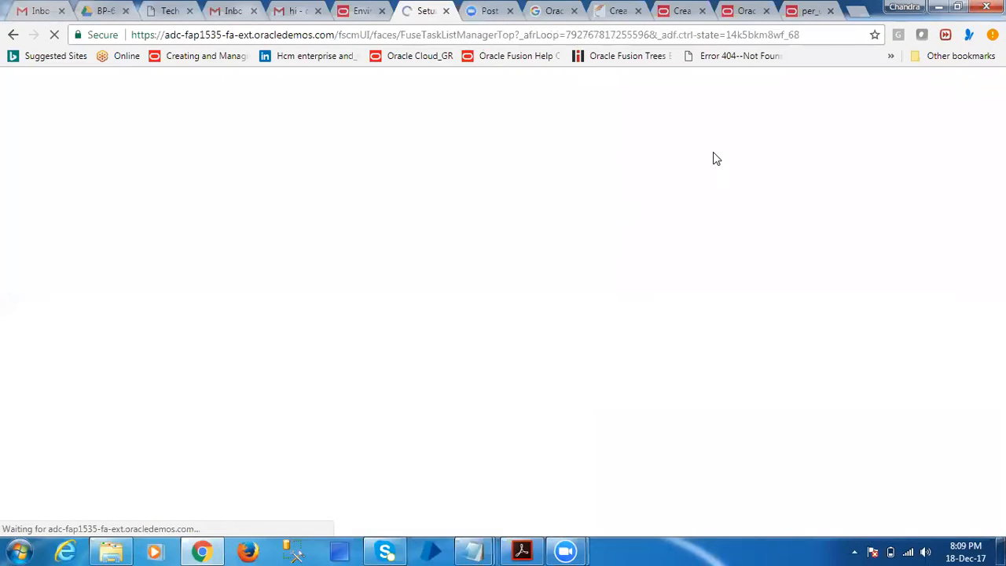
Search the setup tasks for "manage work" and open the Manage Work Shifts task
click(553, 142)
text(manage work)
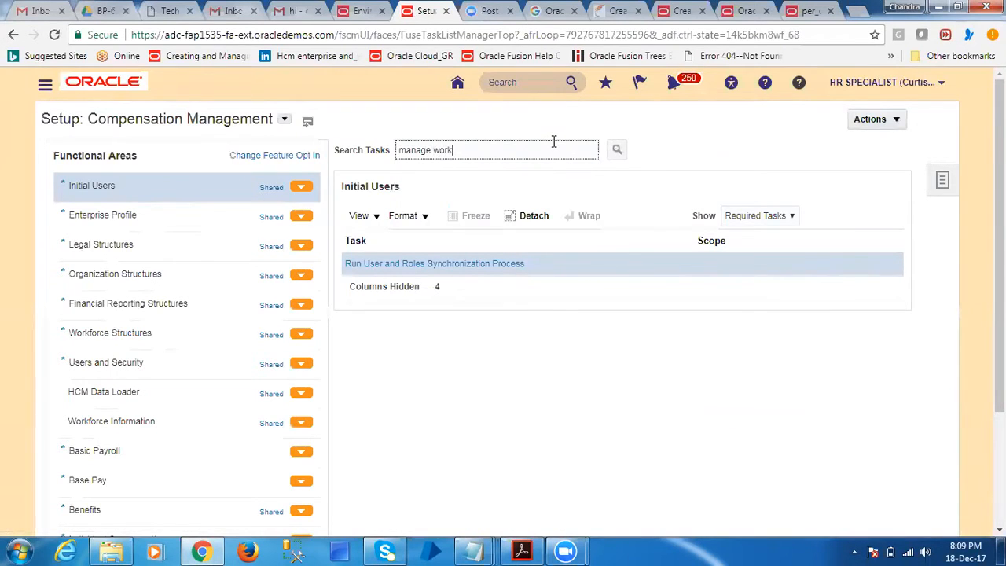
key(Return)
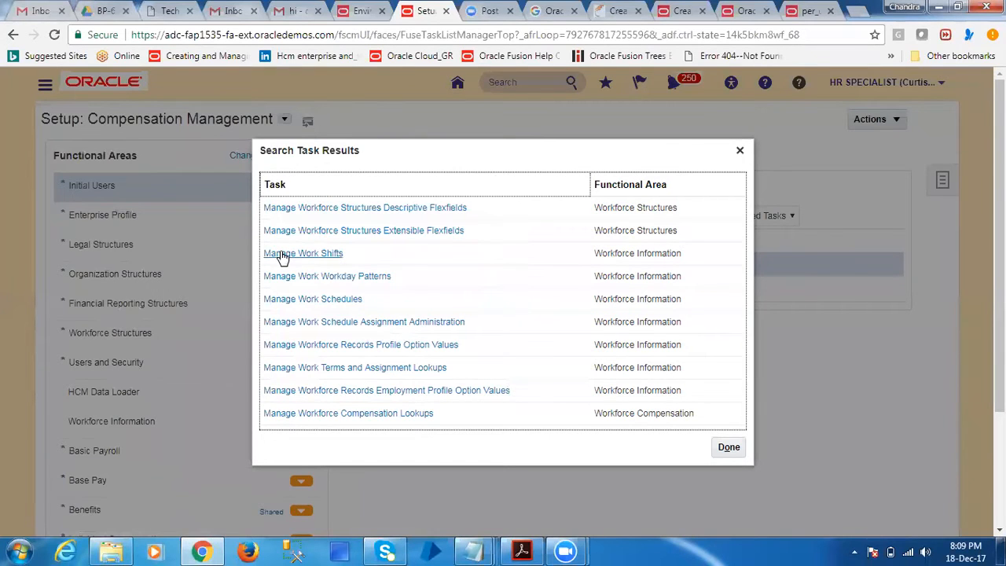
click(282, 255)
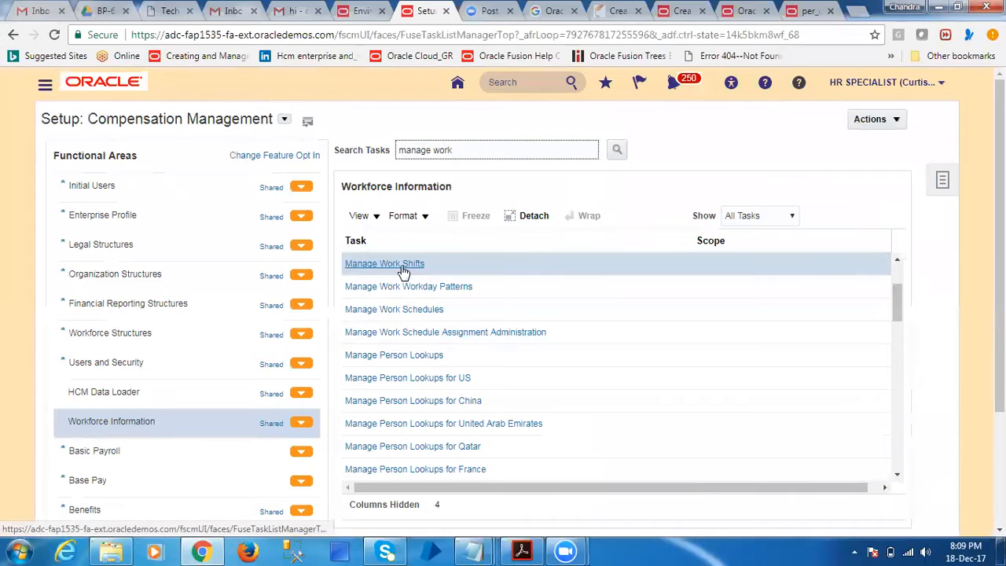
click(403, 267)
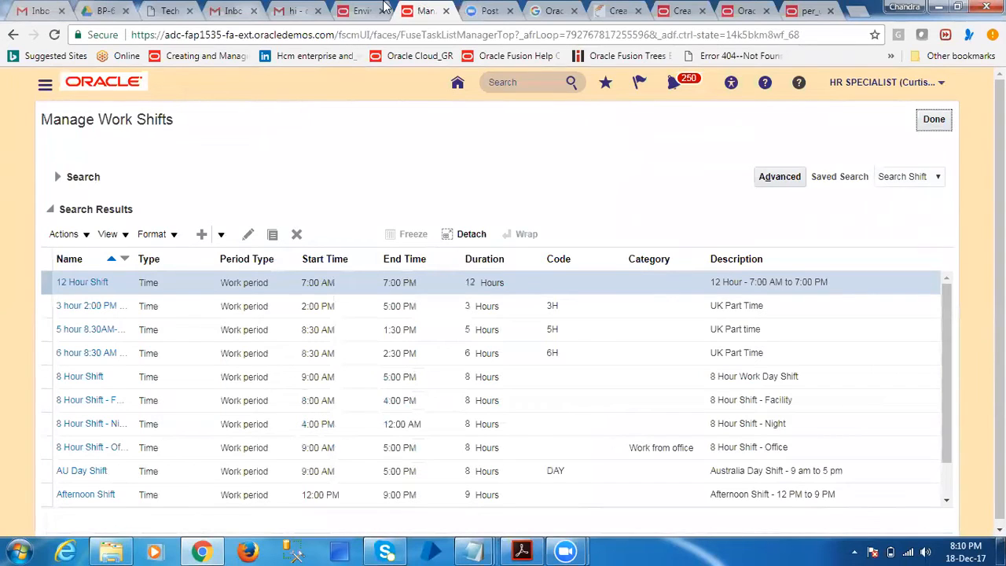
Look through the Google results and the Workforce Deployment documentation, and view the flowchart image on availability for a selected time frame
click(549, 10)
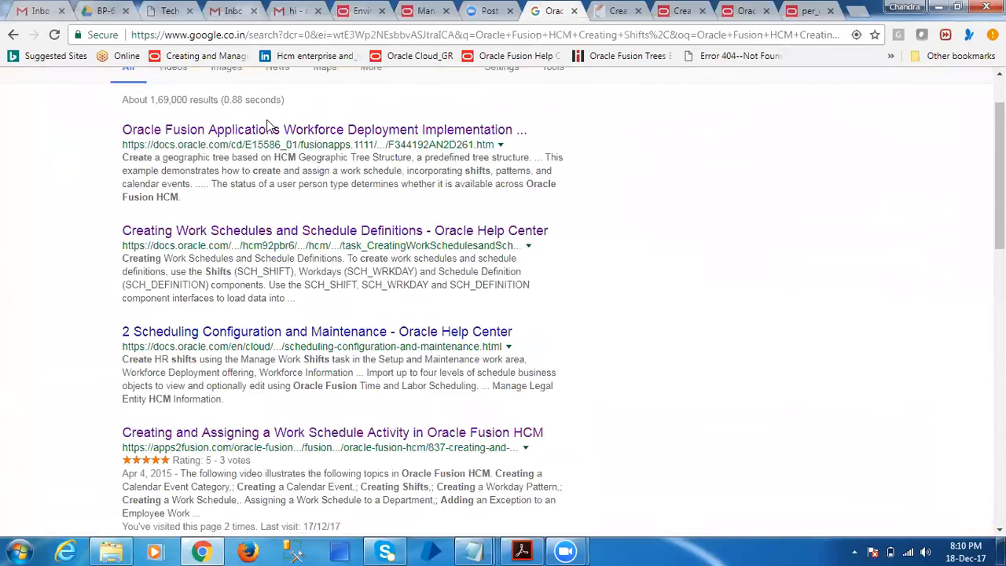
scroll(267, 125, up, 1)
click(731, 11)
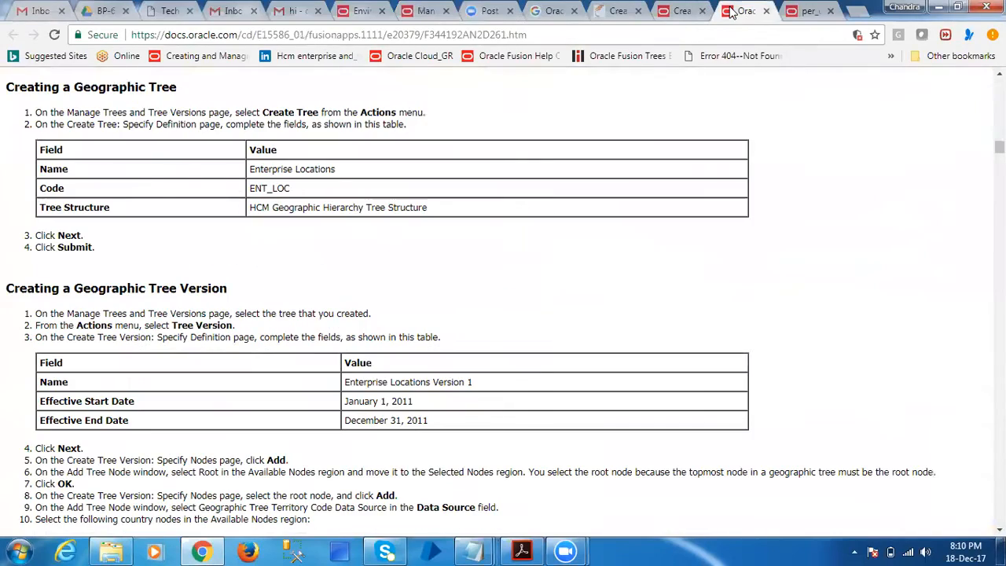
scroll(366, 334, down, 10)
scroll(364, 336, down, 20)
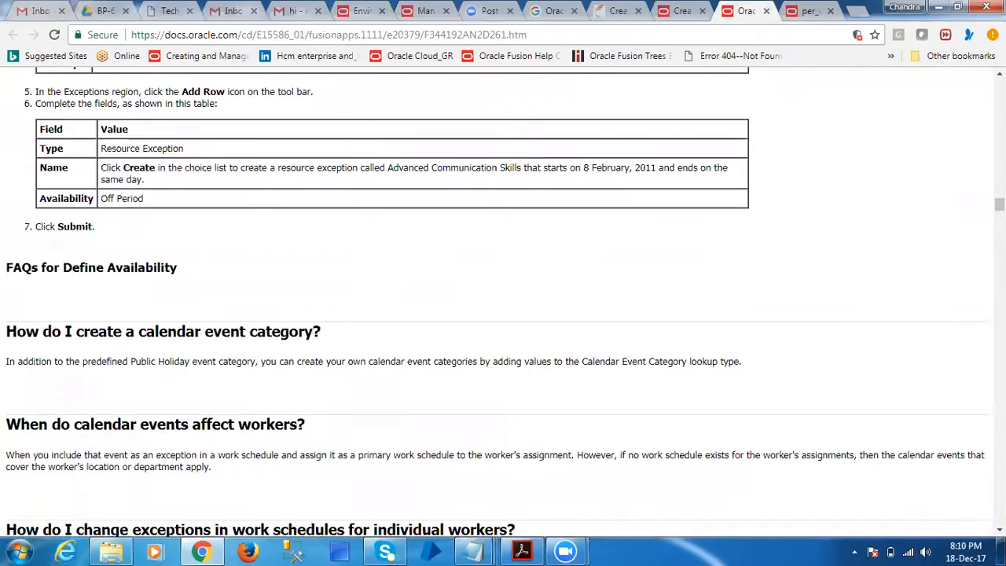
scroll(503, 298, down, 10)
scroll(503, 298, down, 10)
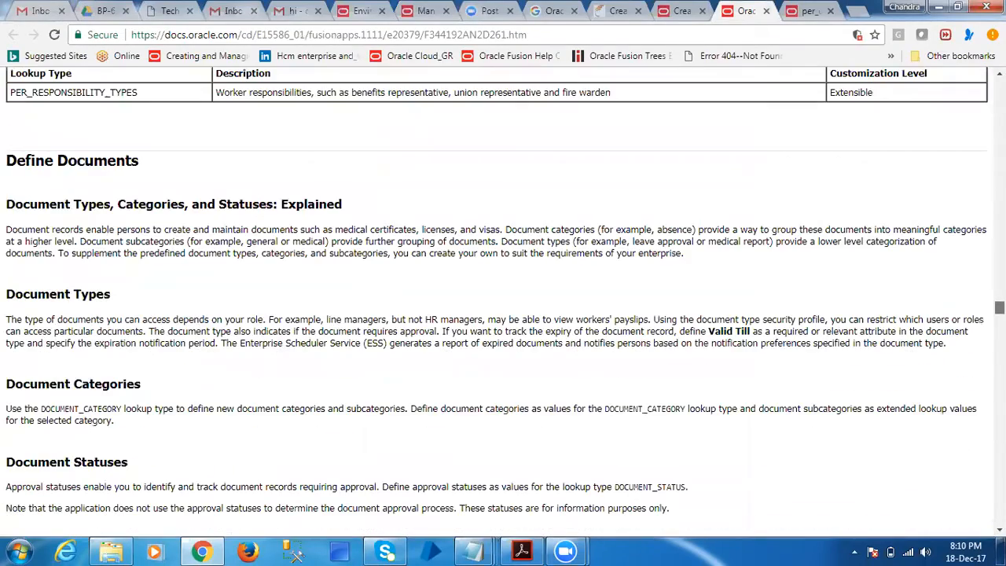
scroll(503, 298, down, 10)
scroll(503, 298, down, 1)
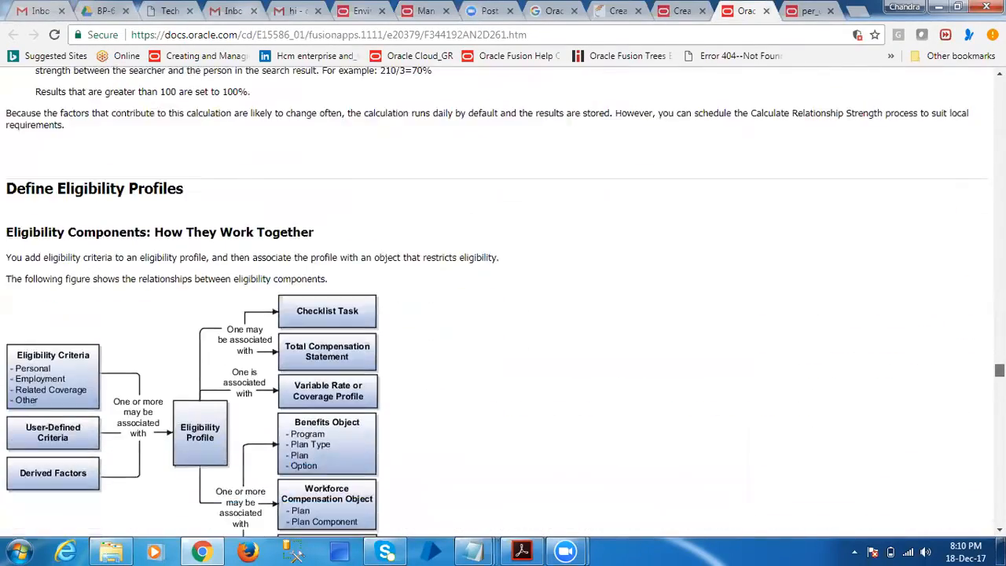
scroll(952, 168, up, 10)
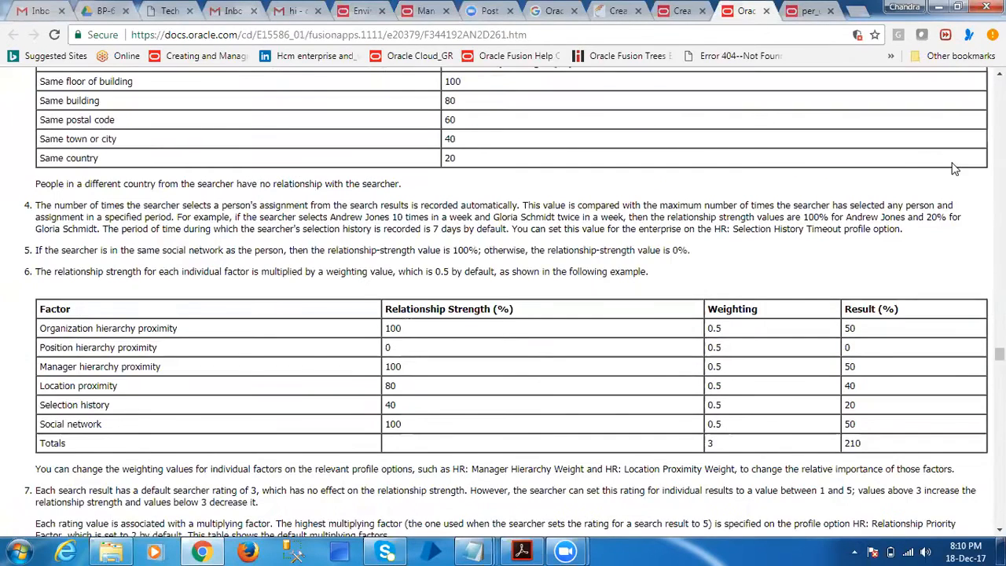
key(ctrl+Tab)
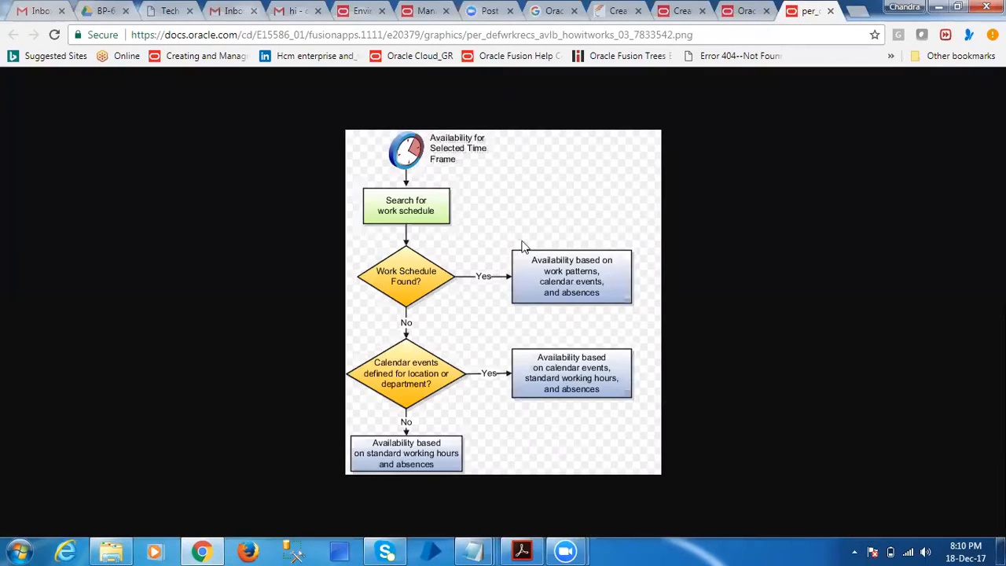
Close the flowchart image and look through the Define Workforce Records chapter, including the section on how worker availability is determined
click(829, 12)
drag(999, 354, 999, 500)
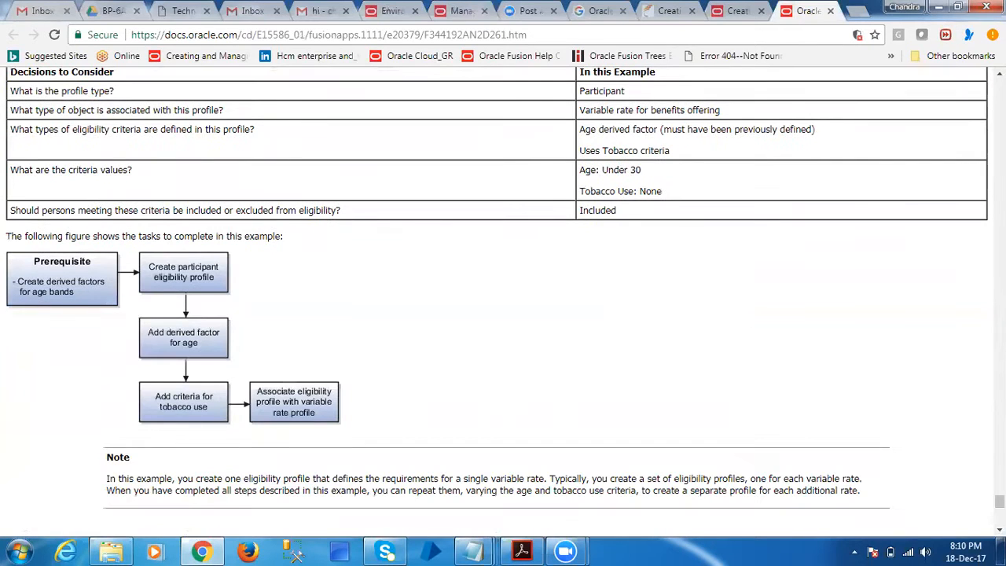
scroll(943, 440, down, 10)
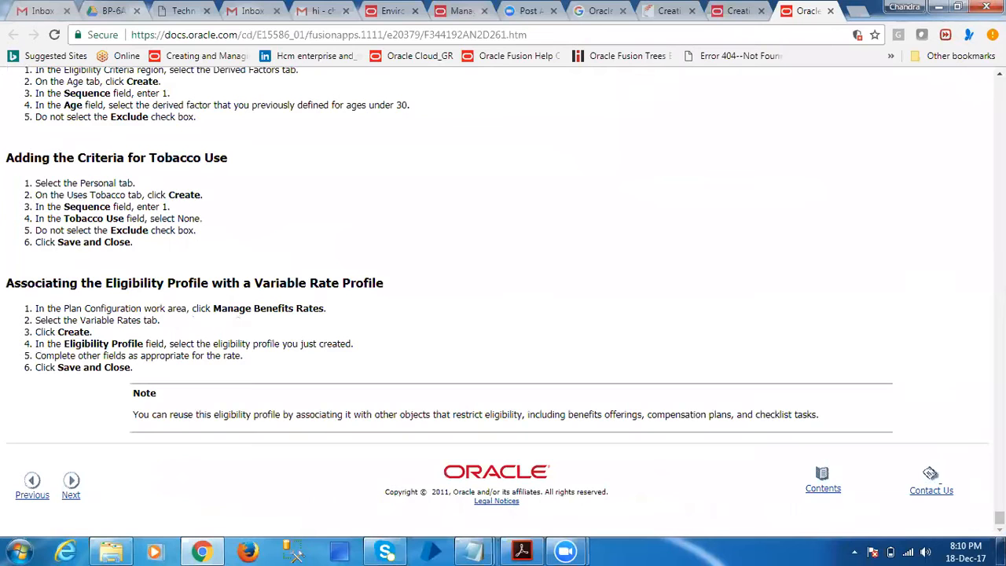
drag(999, 517, 999, 85)
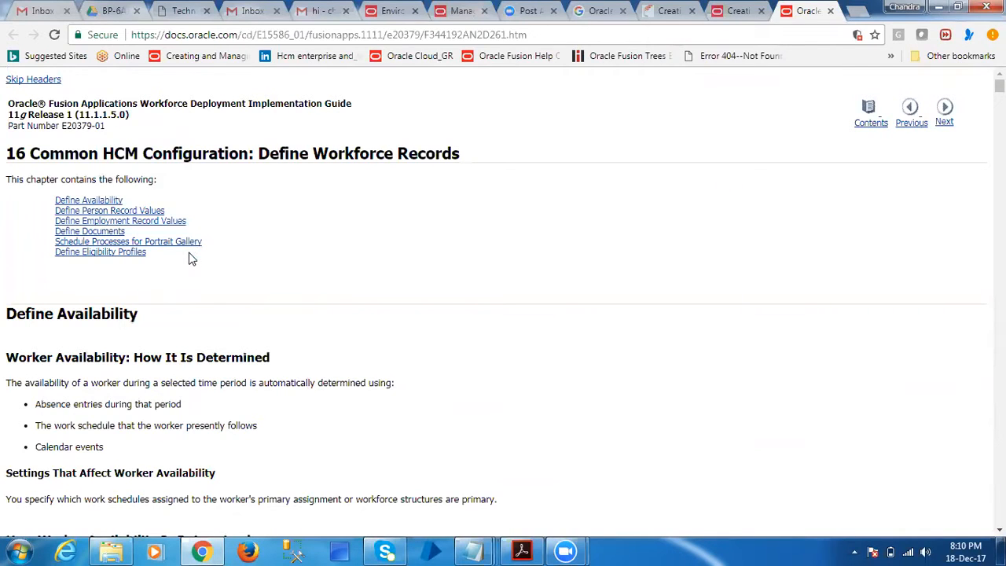
scroll(186, 319, down, 5)
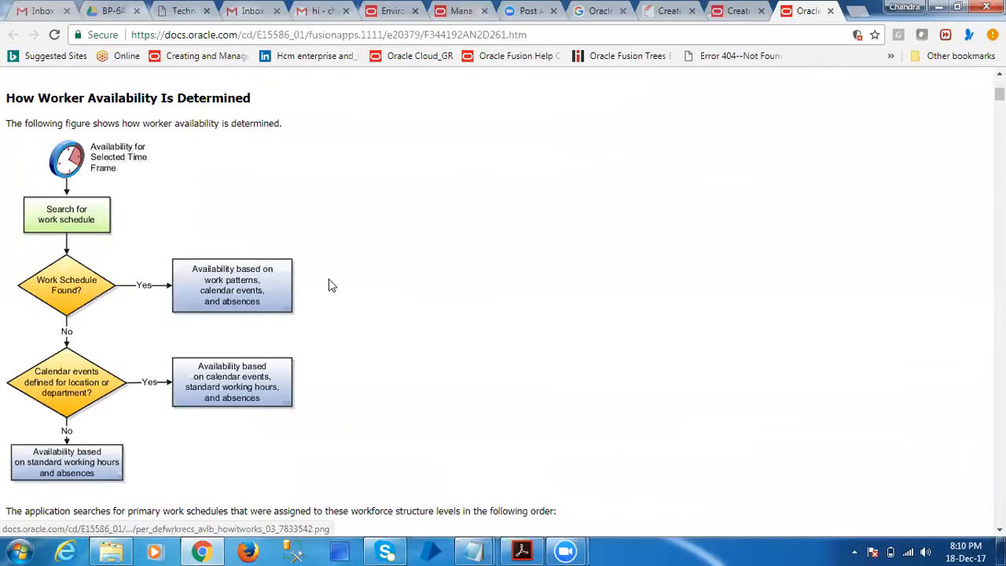
scroll(317, 271, up, 5)
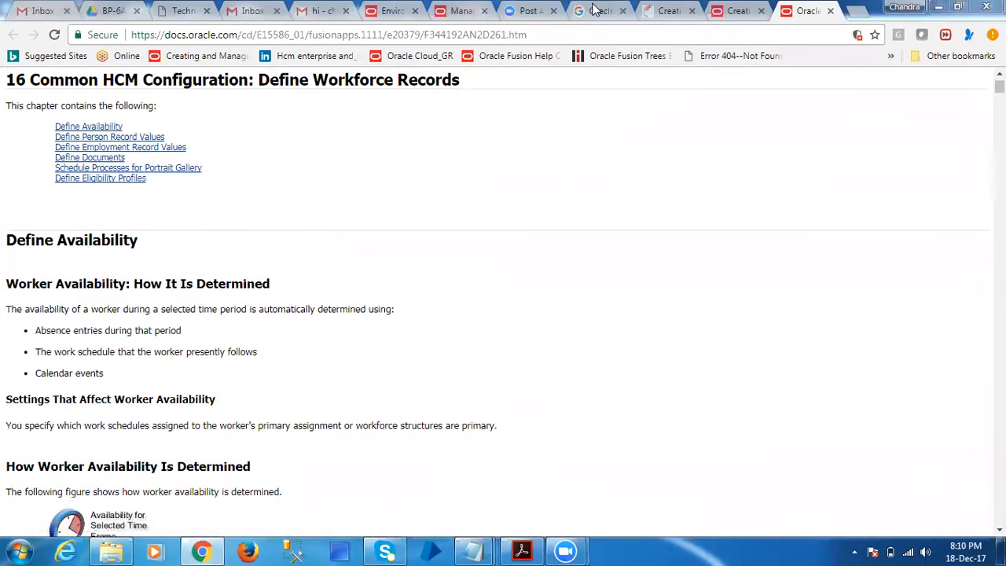
Return to the Google results and search for "Oracle Fusion HCM manage shifts"
click(594, 11)
click(369, 104)
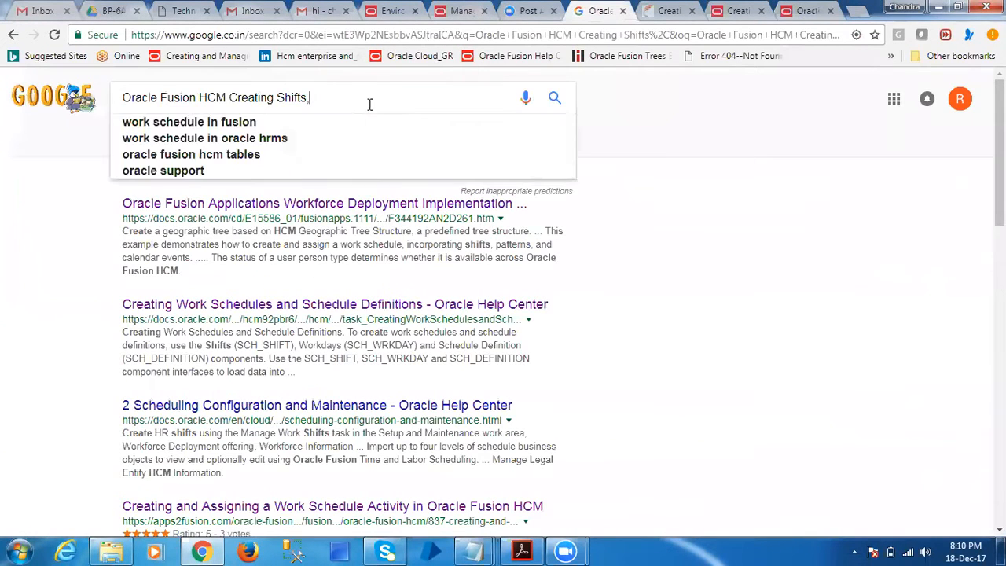
drag(236, 98, 390, 103)
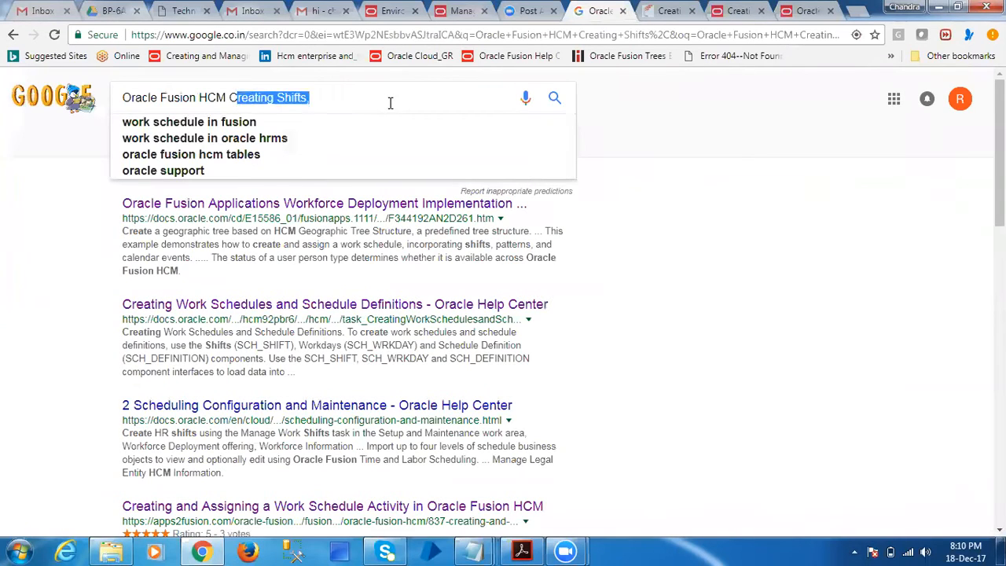
key(BackSpace)
key(BackSpace)
text(manage shifts)
key(Return)
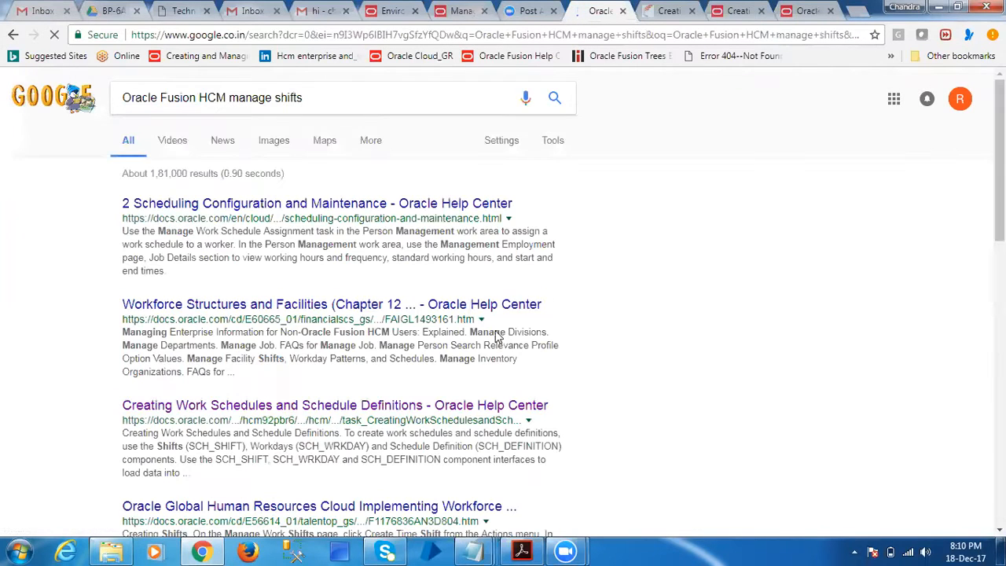
Open the Scheduling Configuration and Maintenance result and the Workforce Structures and Facilities result in new tabs
right_click(485, 203)
click(522, 213)
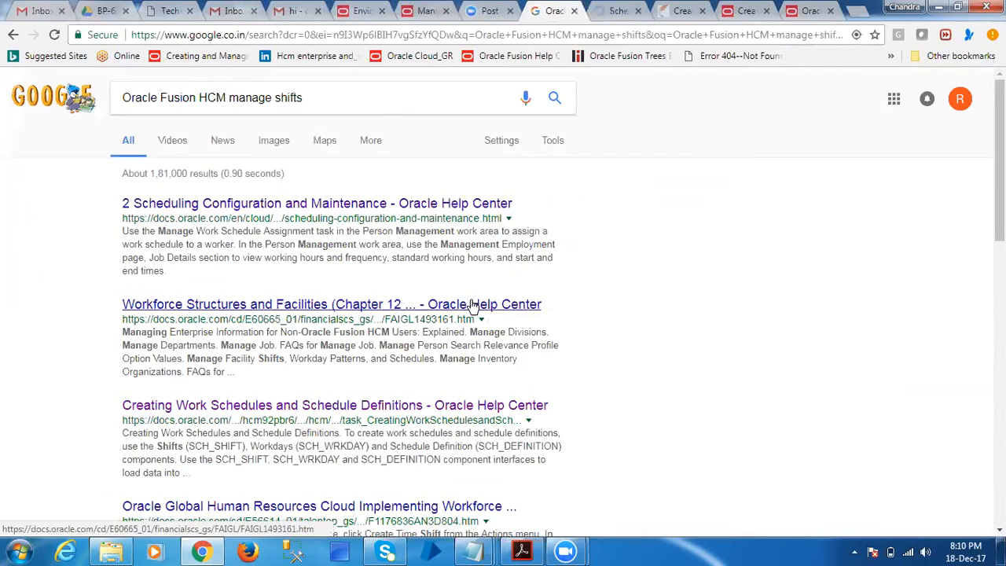
right_click(476, 304)
click(520, 310)
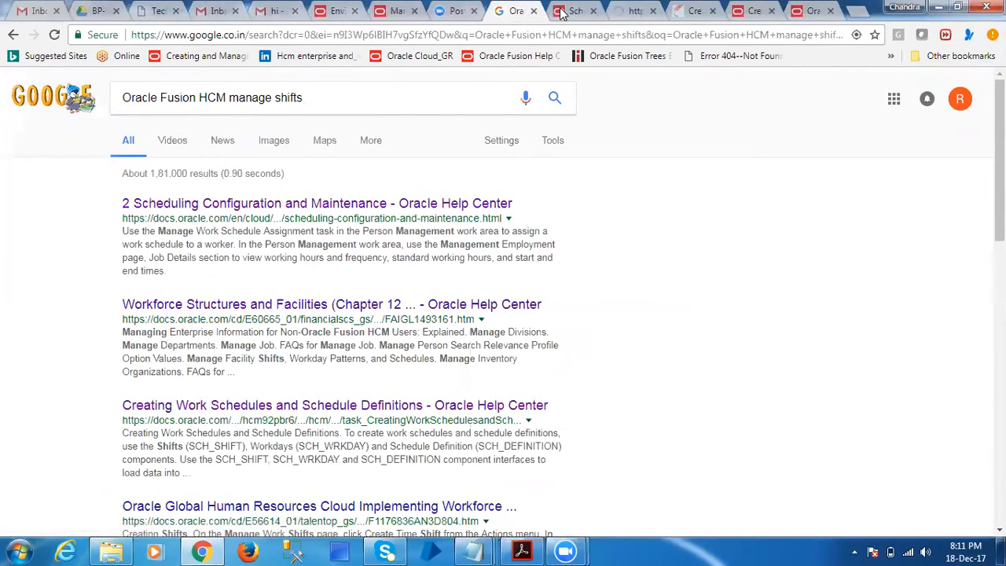
Examine the third-party schedule import hierarchy and the Schedule Components diagram in the Scheduling Configuration and Maintenance documentation
click(577, 11)
scroll(525, 409, down, 15)
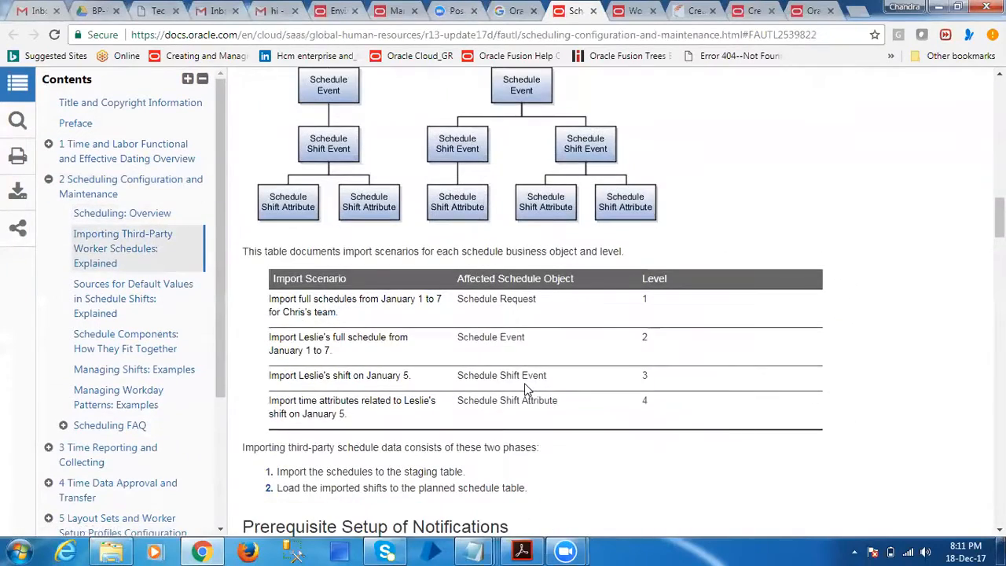
scroll(525, 387, up, 2)
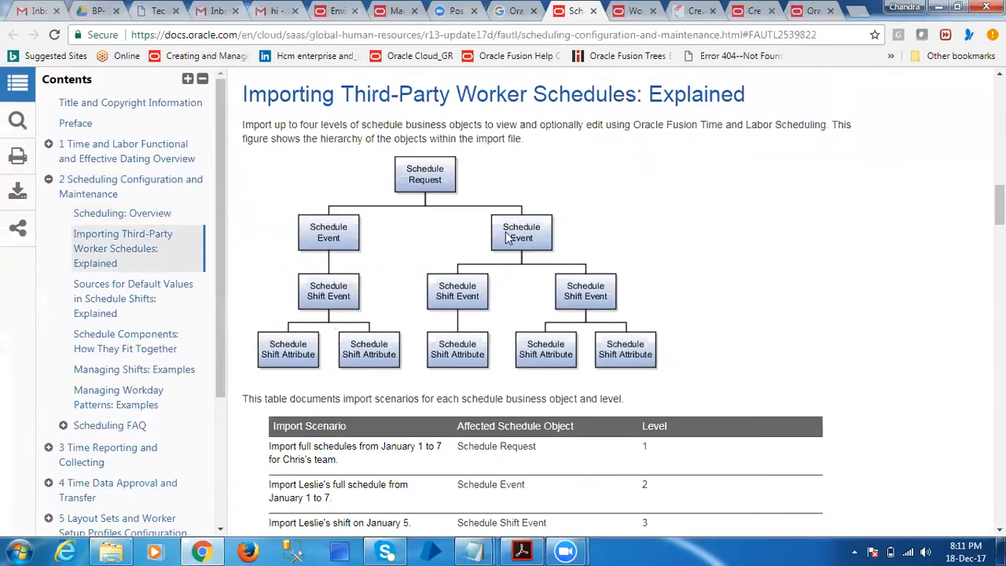
scroll(675, 381, down, 8)
scroll(666, 366, down, 15)
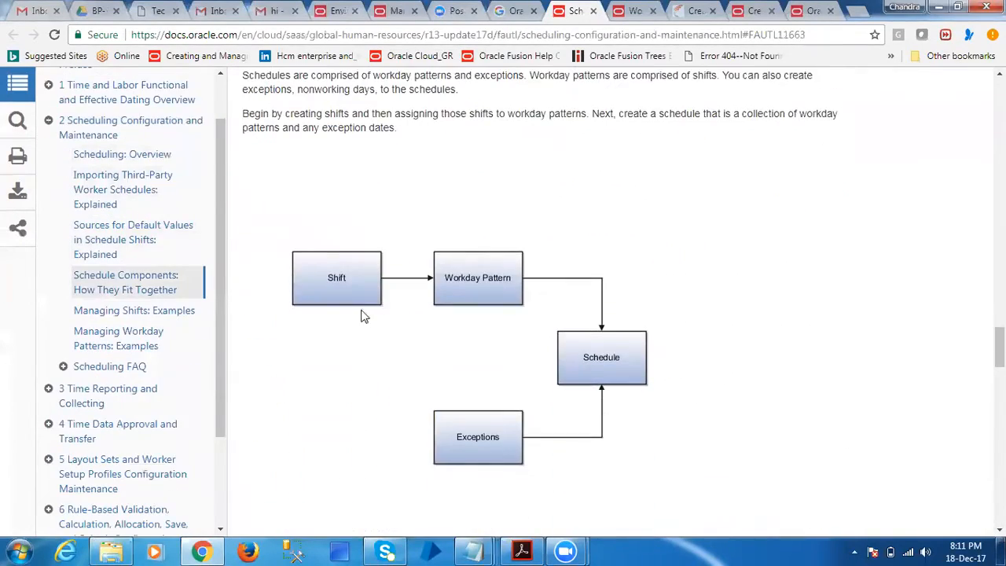
scroll(564, 271, up, 3)
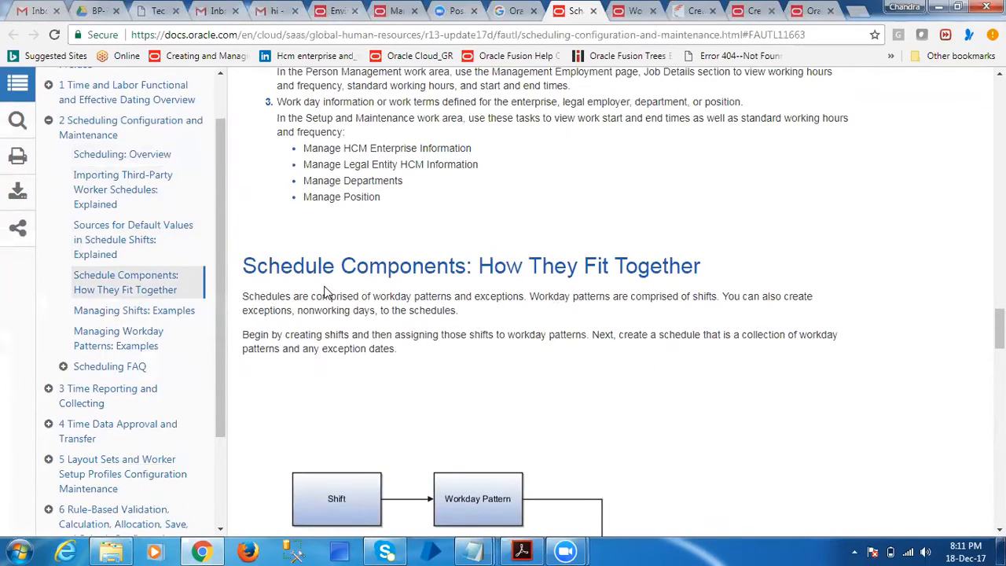
scroll(443, 388, down, 4)
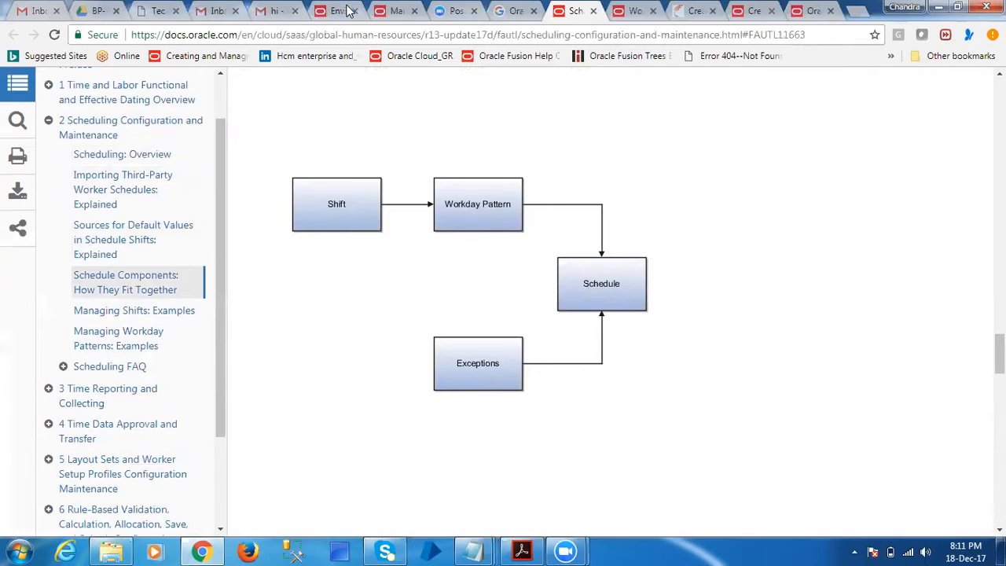
Start a new time shift on the Manage Work Shifts page with "HDFC India Work shift" as its name and description
click(391, 10)
click(202, 233)
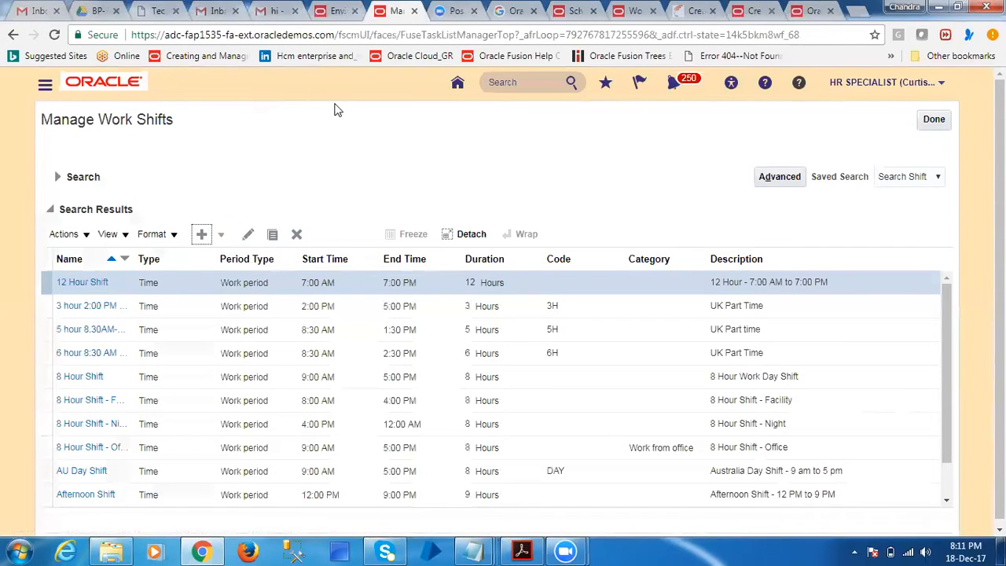
click(404, 231)
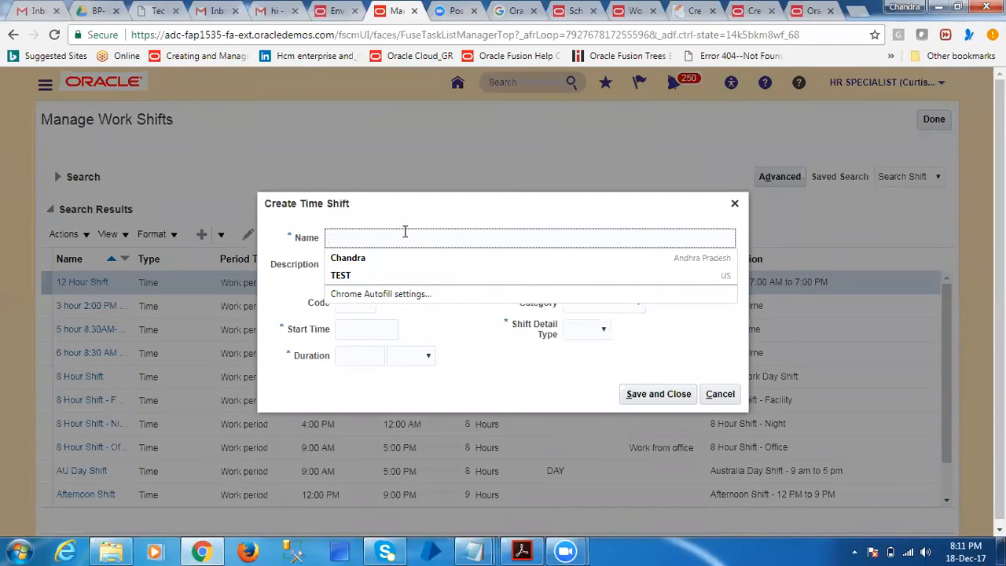
text(HDFC Ind)
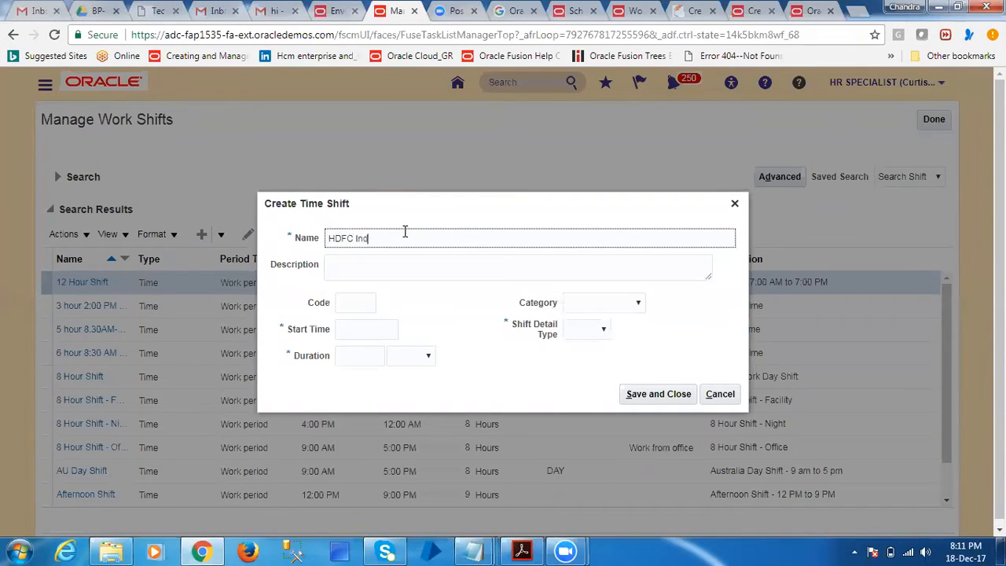
text(ia Work shift)
key(ctrl+a)
key(ctrl+c)
key(Tab)
key(ctrl+v)
key(Tab)
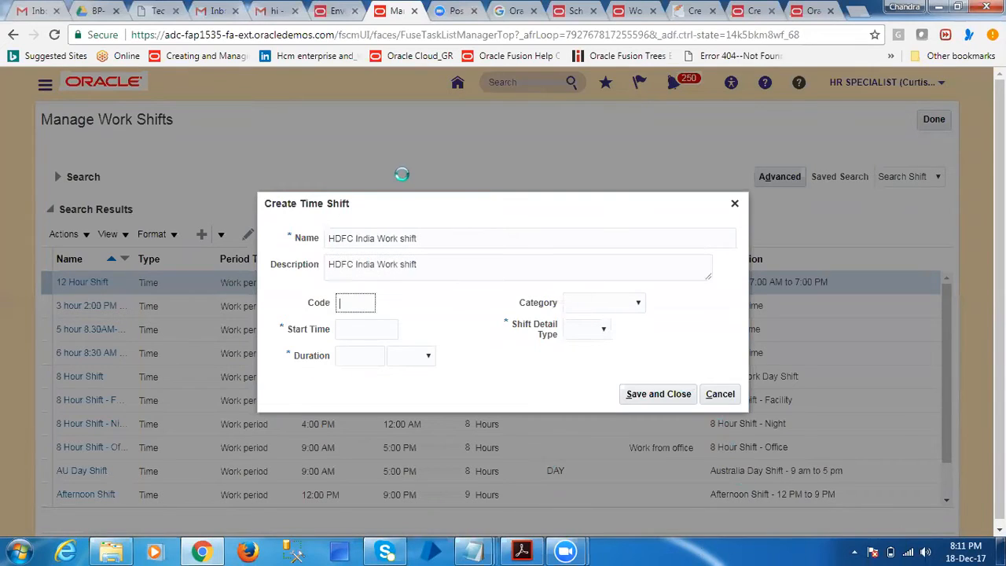
Set the shift's code to HDS, start time to 9:00 AM, duration to 8 Hours and category to Work from office
text(HDS)
key(Tab)
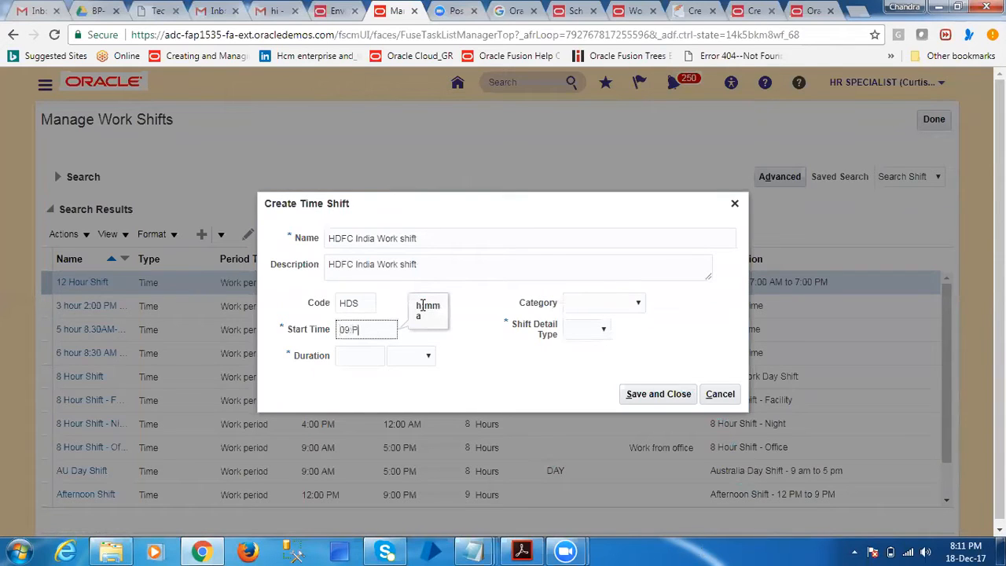
text(09:00 AM)
key(Tab)
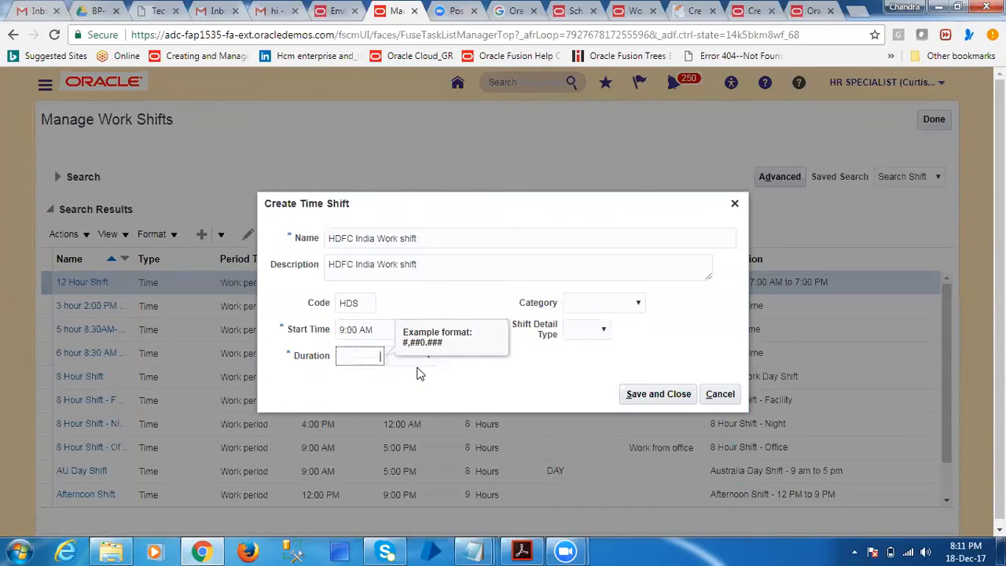
click(419, 363)
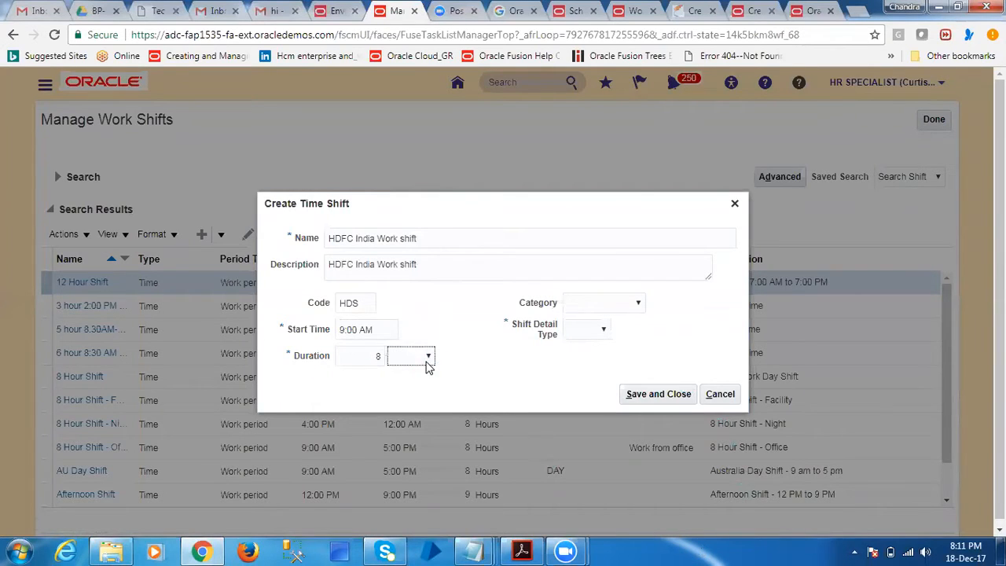
click(427, 359)
click(408, 394)
click(613, 302)
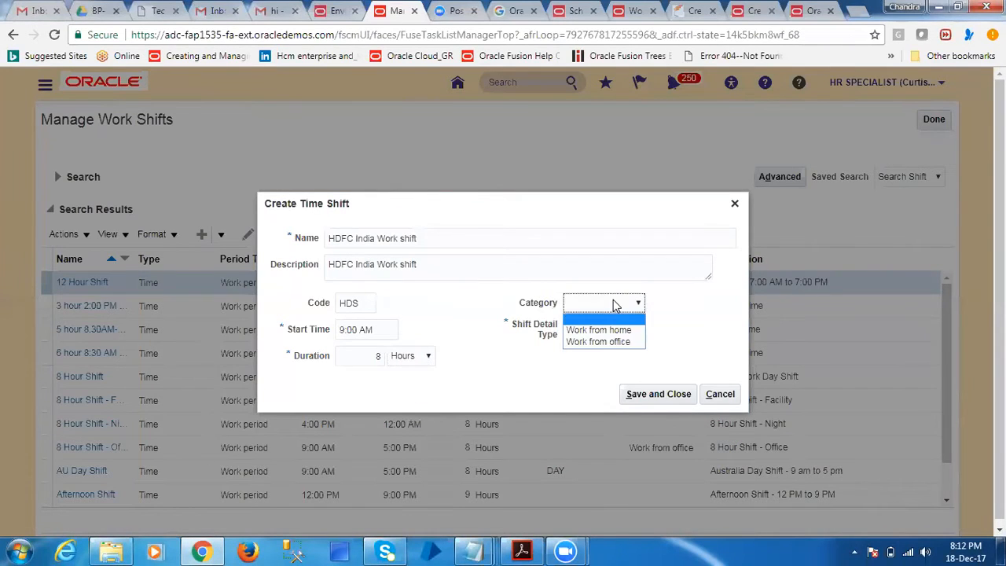
click(617, 343)
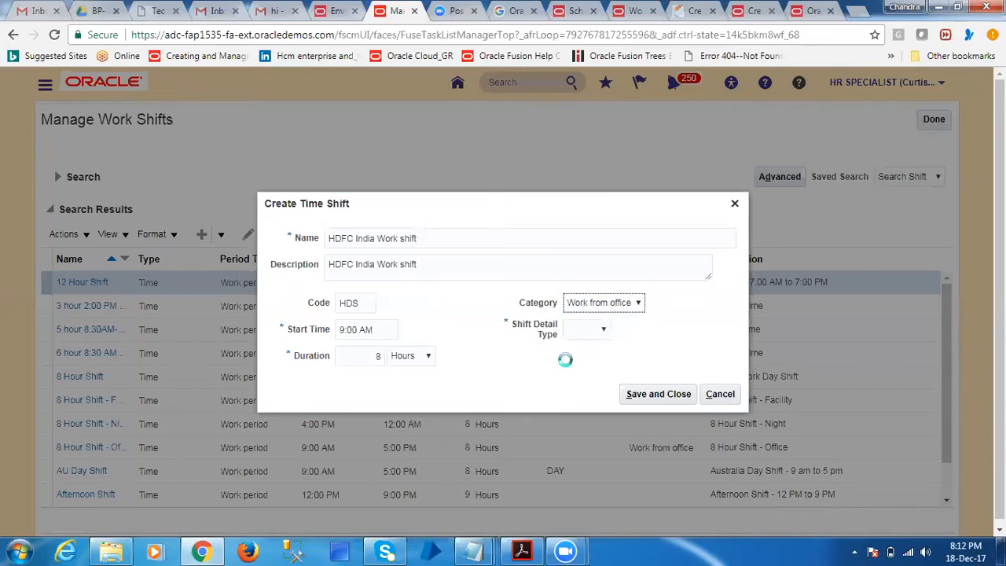
Try the Flexible shift detail type and examine the columns of the Shift Details table
click(586, 333)
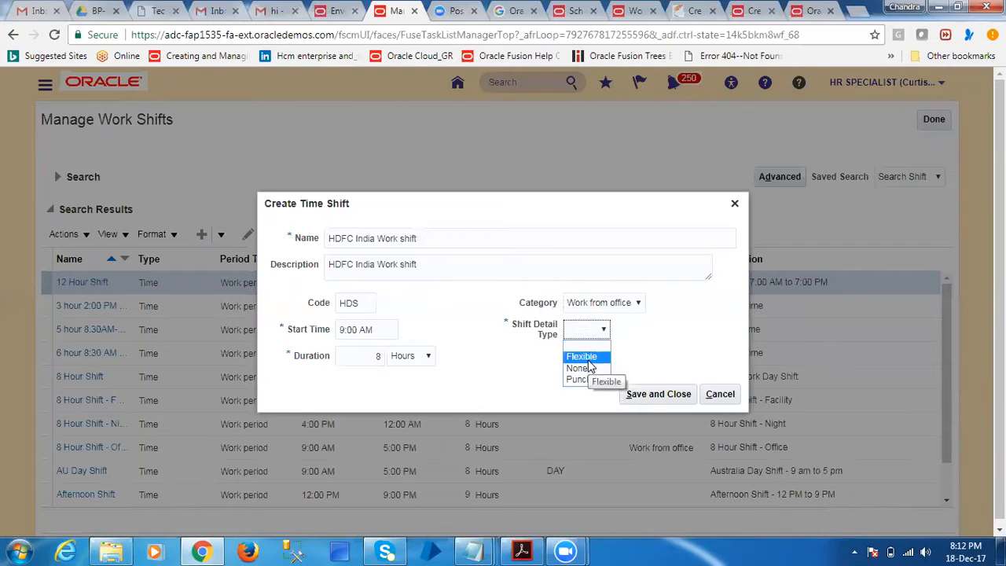
click(588, 357)
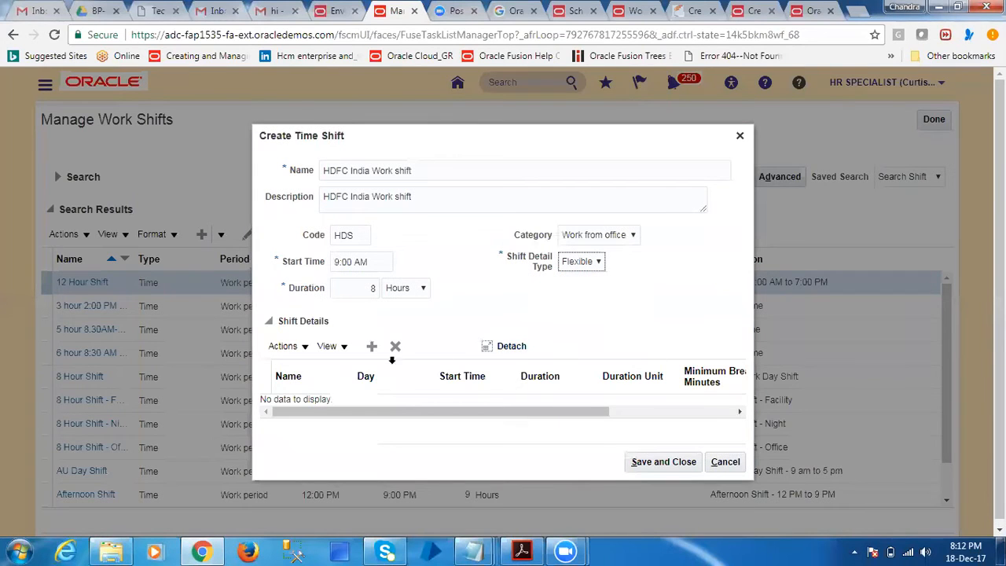
double_click(313, 321)
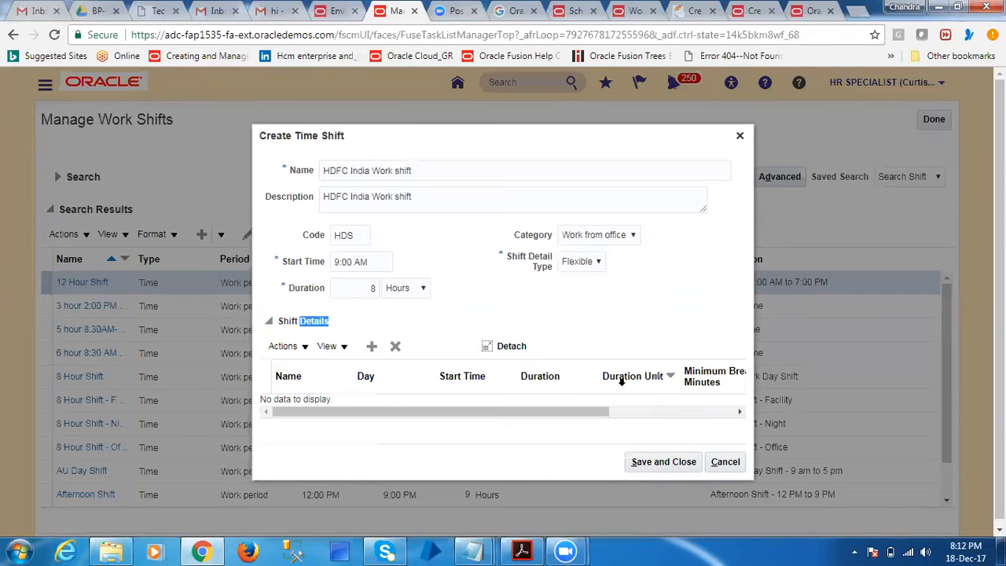
drag(601, 416, 442, 419)
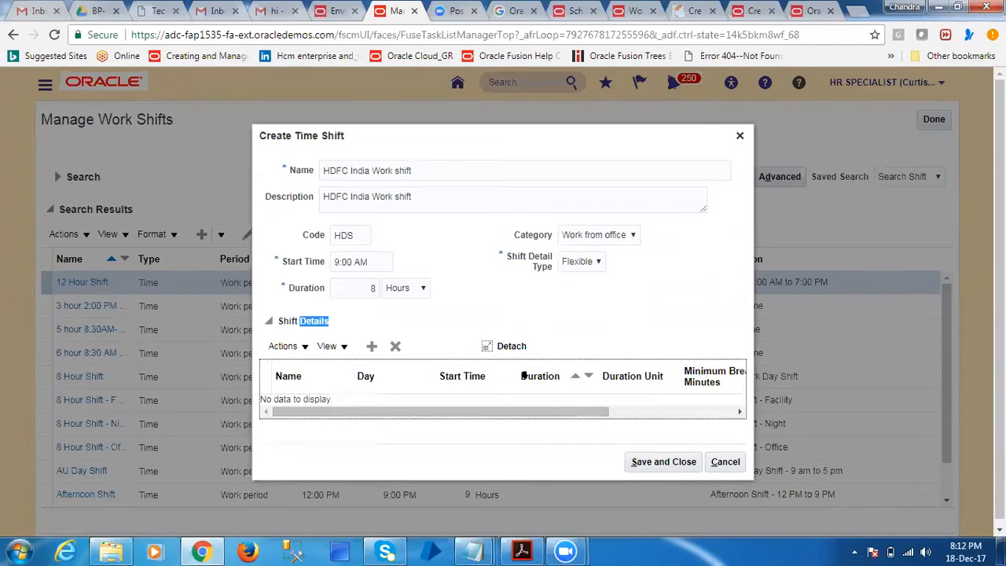
Set the shift detail type to None, then save the shift and finish the Manage Work Shifts task
click(591, 263)
click(579, 288)
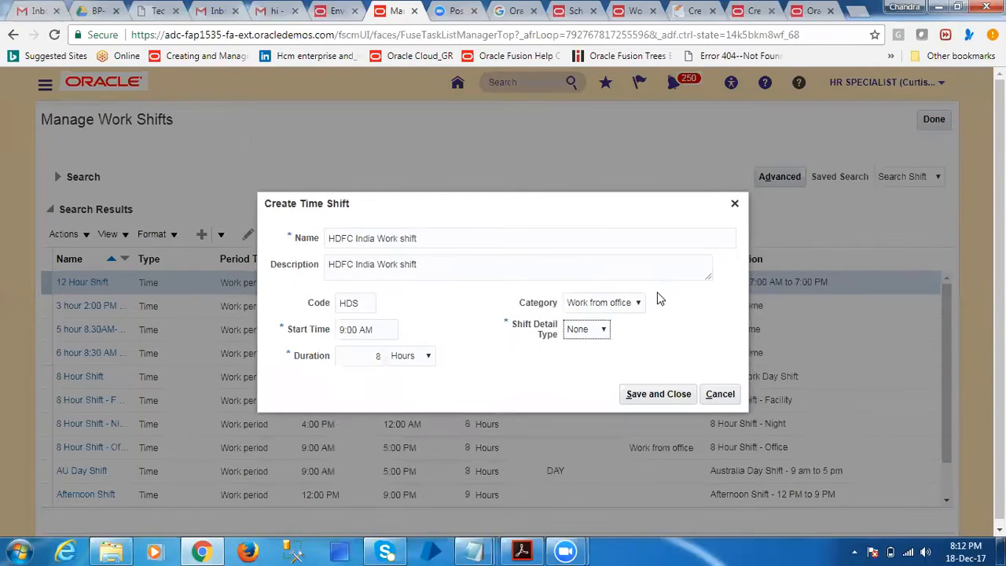
click(657, 394)
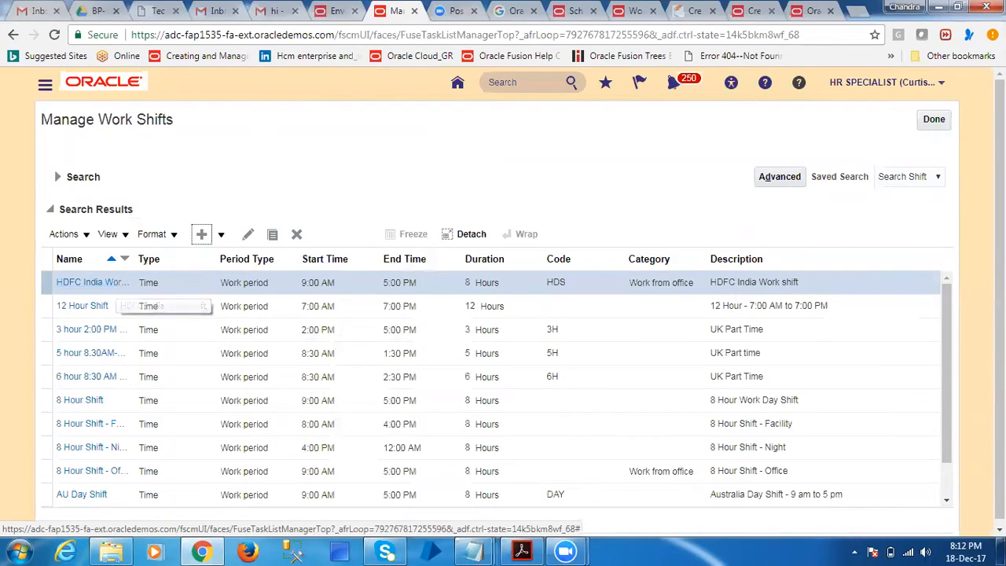
click(933, 120)
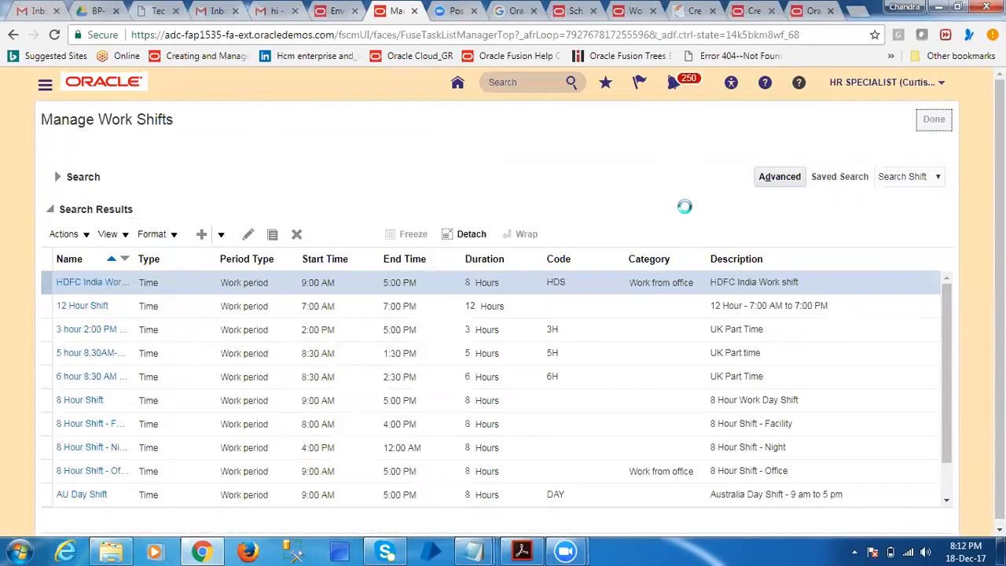
Review the Shift page example in the Creating Work Schedules and Schedule Definitions article, and return to the Google results
click(802, 10)
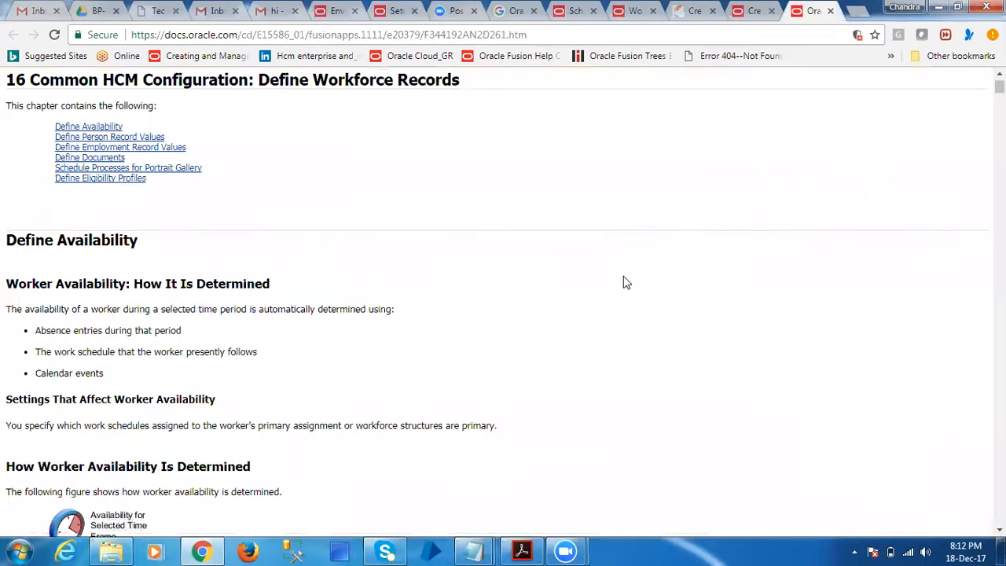
click(755, 10)
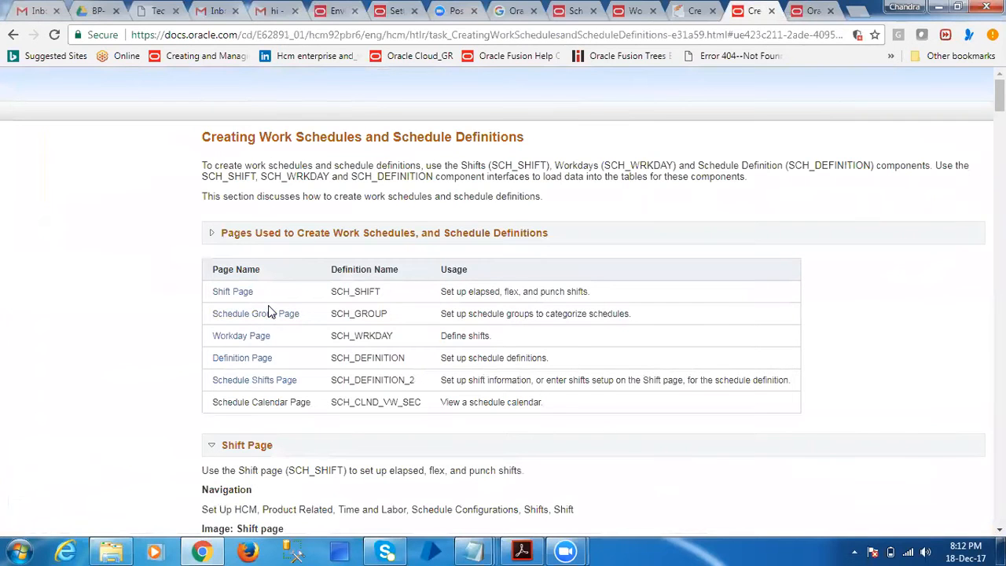
scroll(338, 383, down, 5)
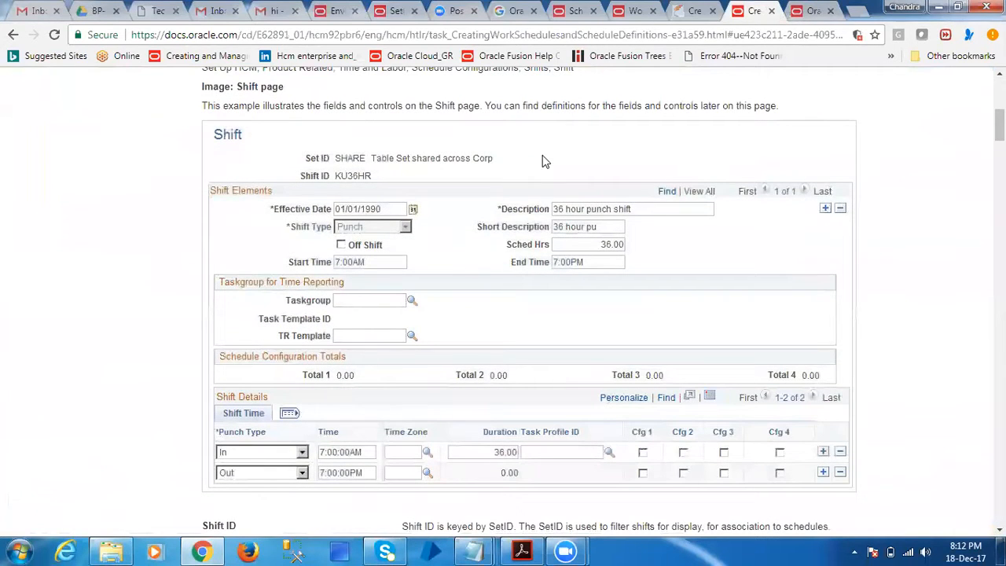
click(512, 11)
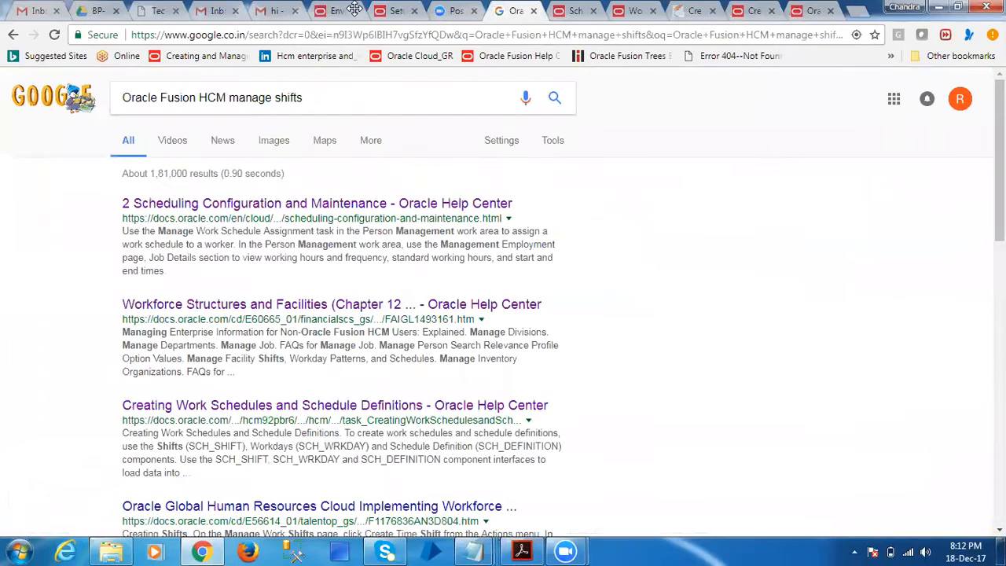
Open the Manage Work Workday Patterns task and start a time workday pattern named HDFC Workday patterns with a length of 5 days
click(391, 11)
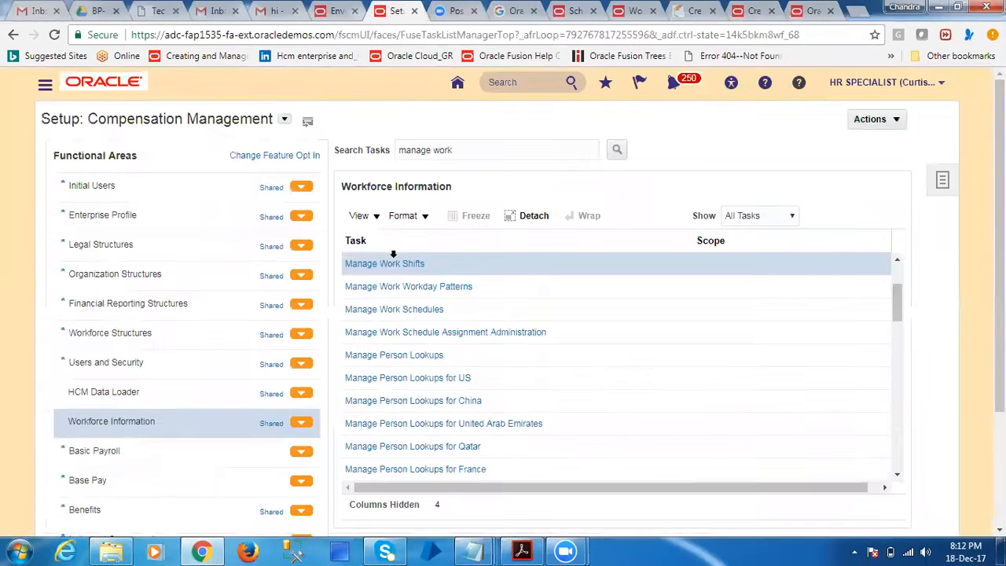
click(451, 289)
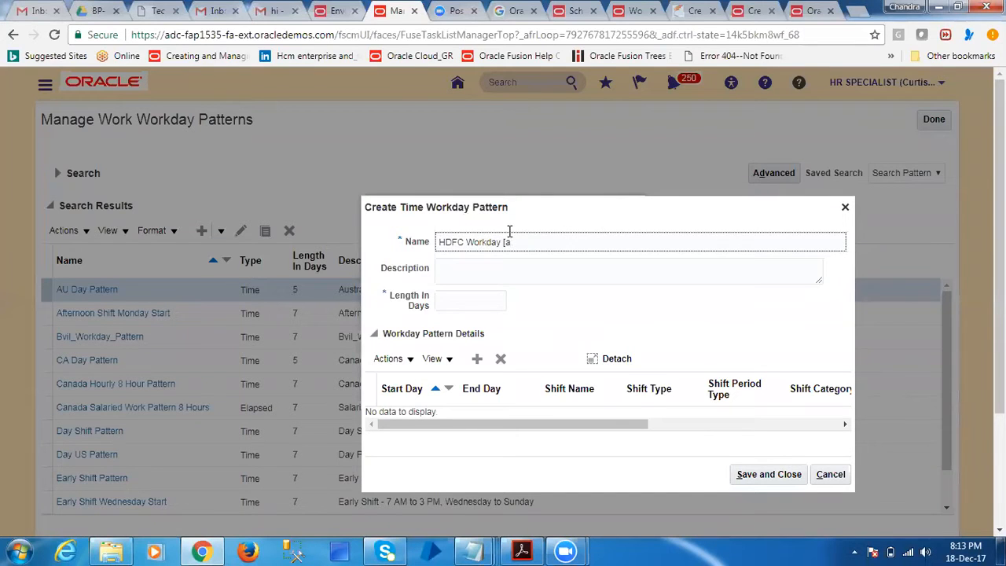
text(s)
key(Tab)
key(Tab)
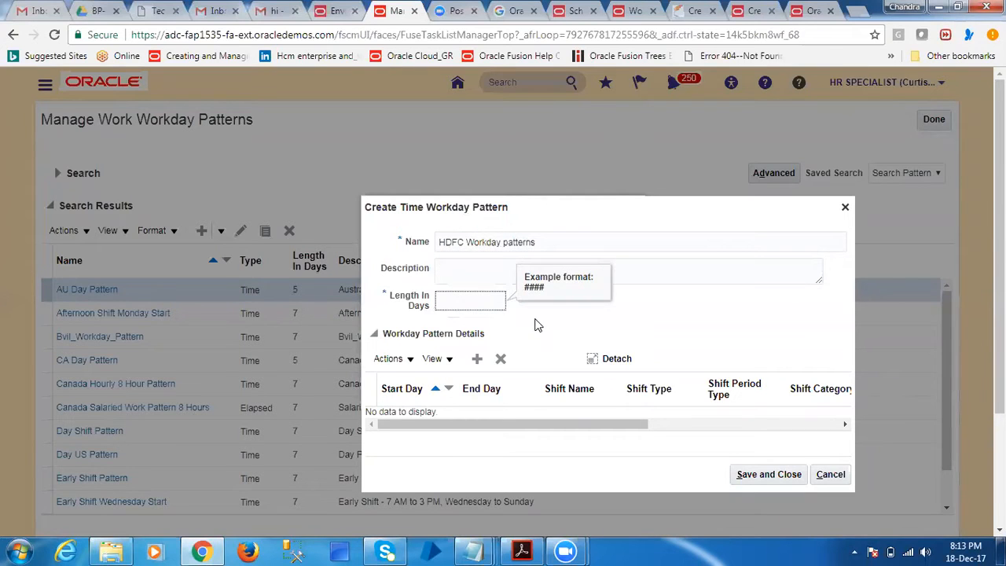
text(5)
key(Tab)
Add a workday pattern detail row with start day 1 and end day 5
click(477, 358)
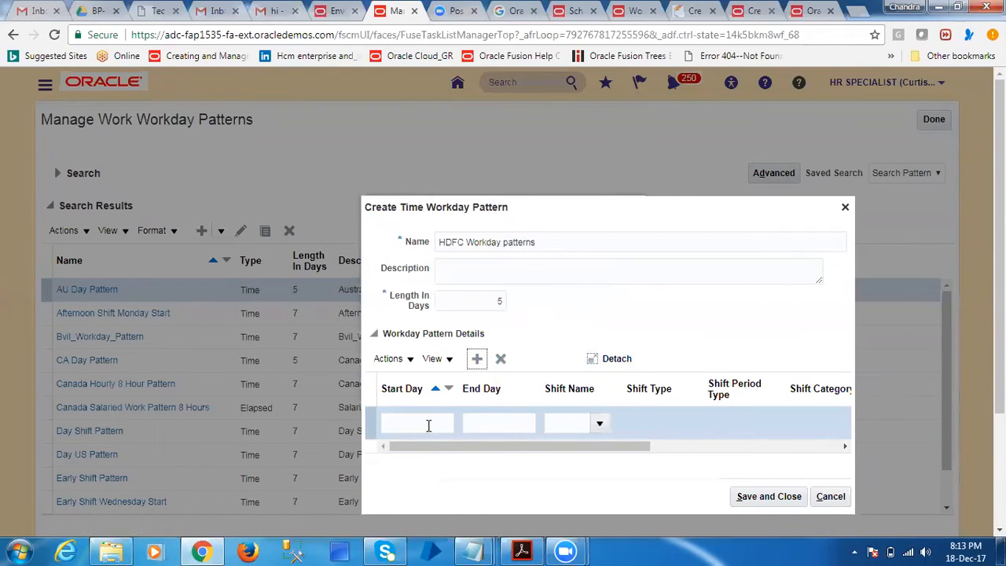
click(426, 424)
text(1)
key(Tab)
text(5)
key(Tab)
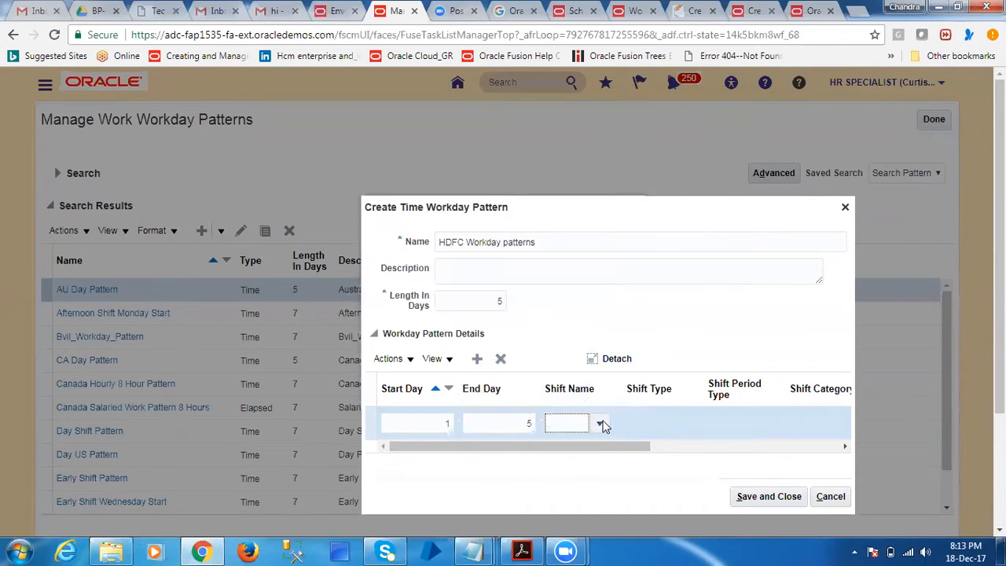
Search the shift names for HDFC and assign the HDFC India shift to the pattern detail row
click(598, 423)
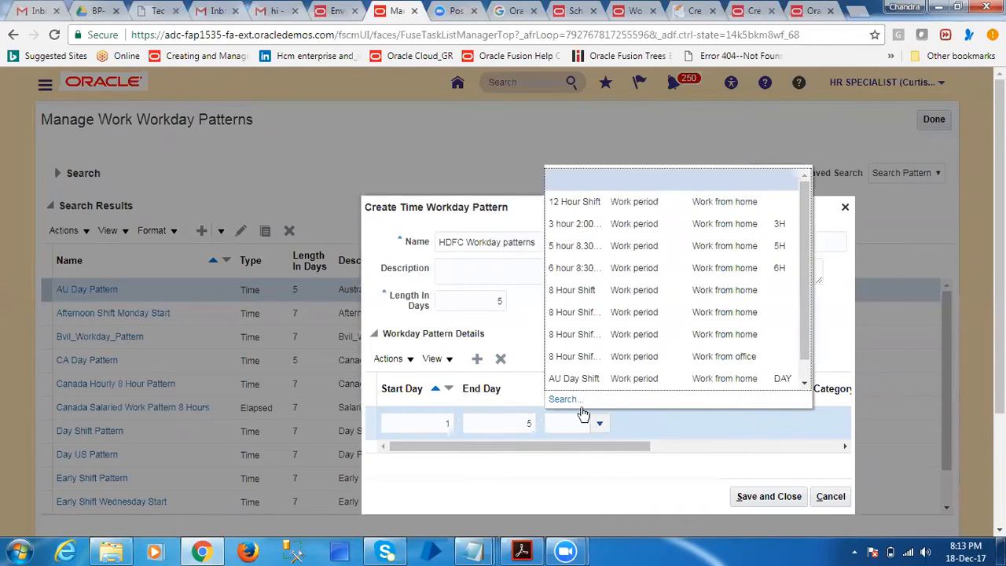
scroll(750, 381, down, 1)
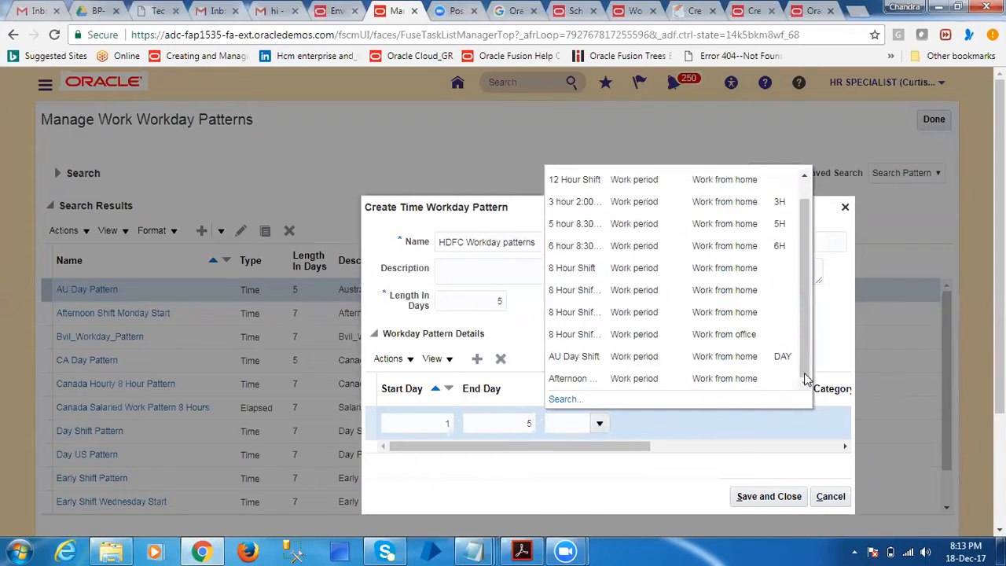
click(564, 399)
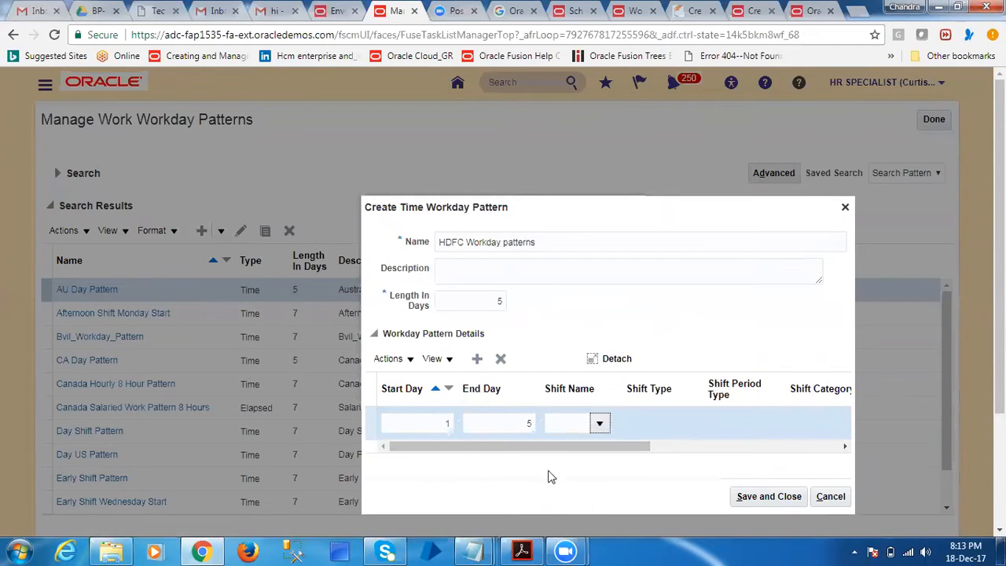
click(561, 264)
text(HDFC)
click(560, 317)
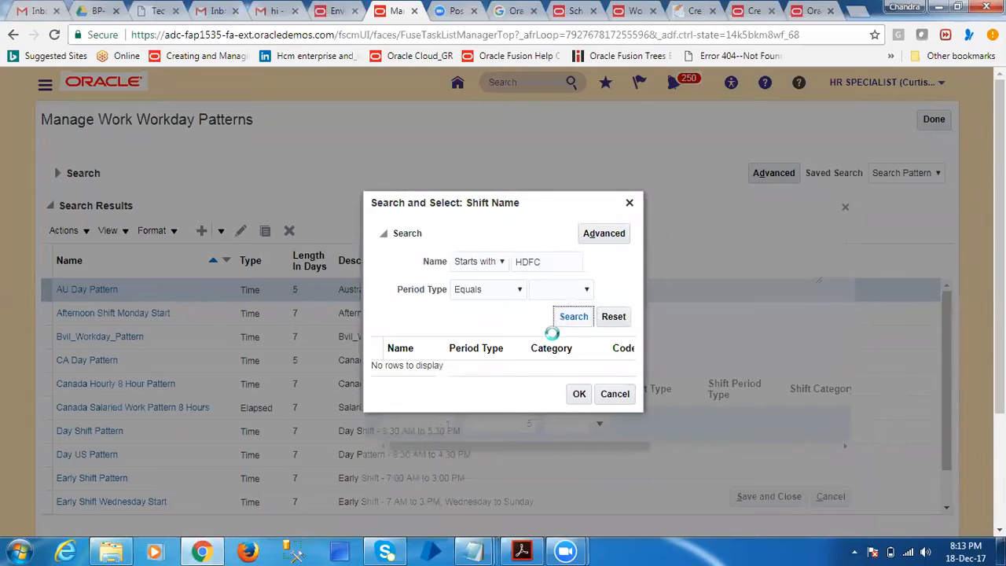
click(417, 366)
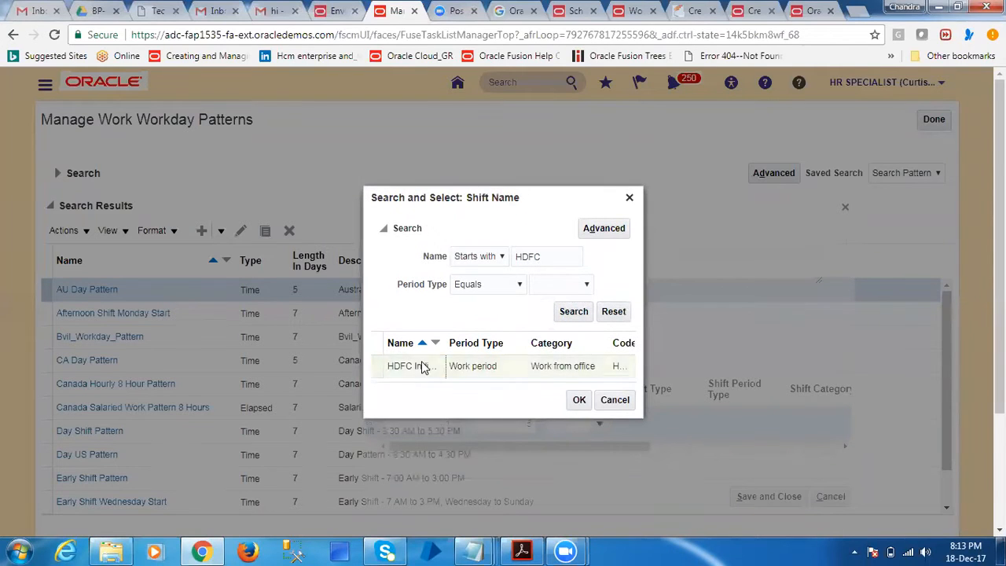
click(579, 399)
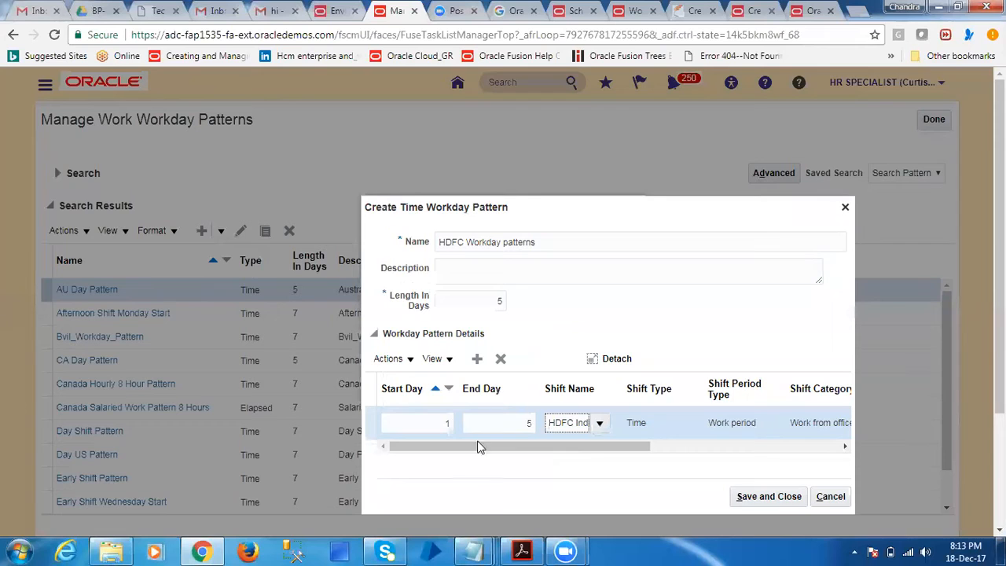
Check the detail row's shift times and duration, then save the workday pattern and finish the Manage Work Workday Patterns task
click(364, 435)
drag(644, 449, 816, 445)
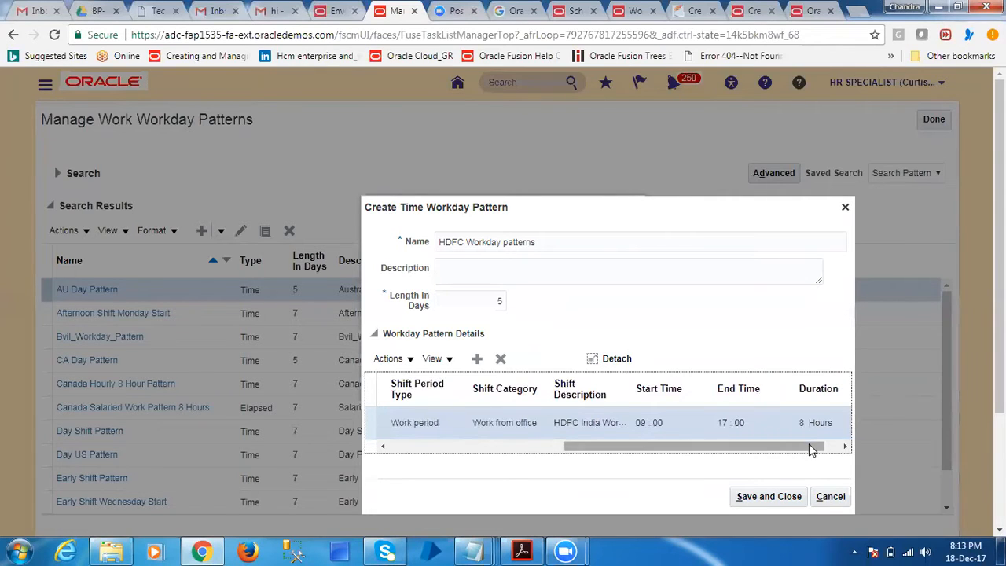
drag(808, 443, 844, 448)
drag(670, 446, 434, 460)
click(442, 422)
text(1)
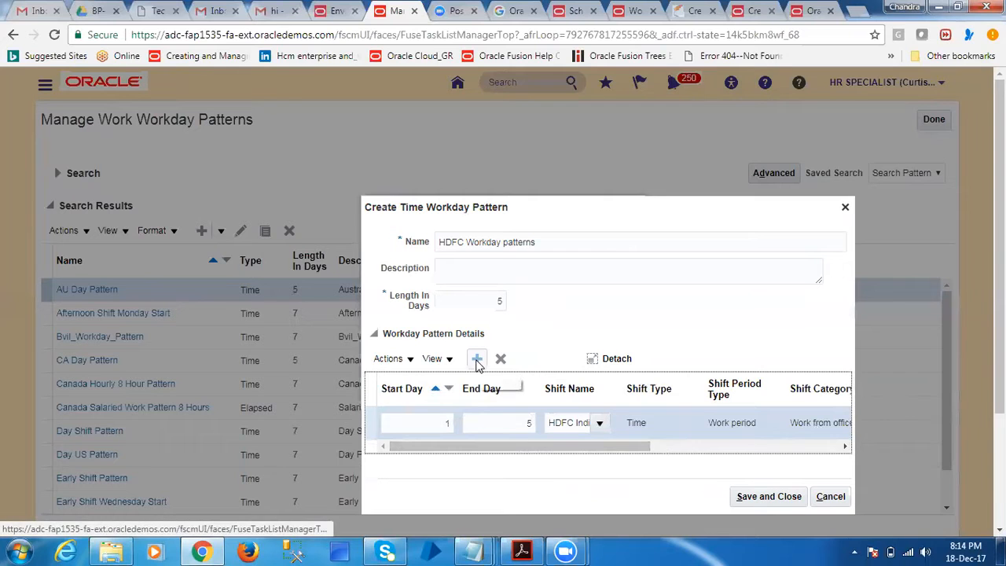
click(741, 497)
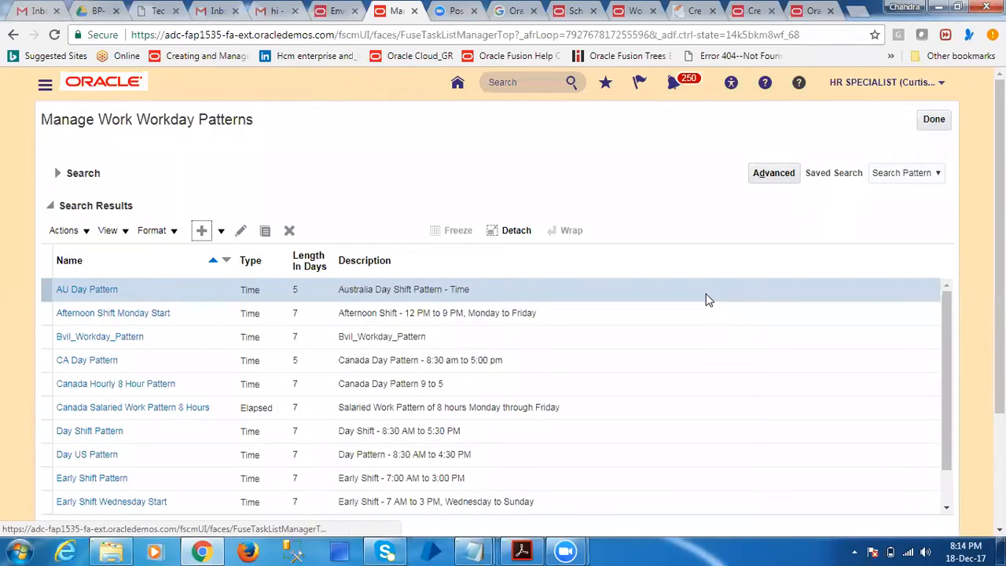
click(933, 119)
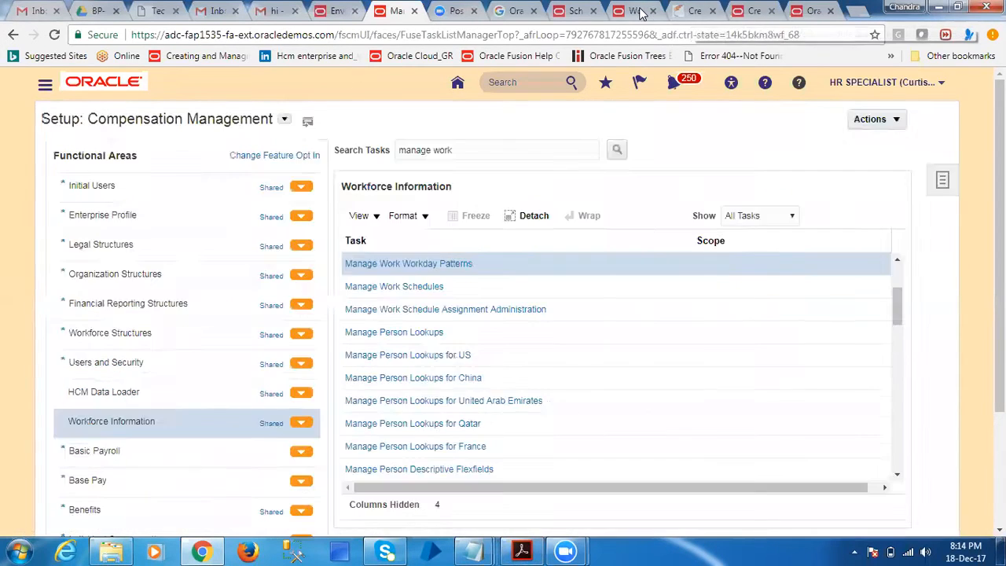
In the Scheduling Configuration and Maintenance documentation, examine the schedule components diagram and the Shift and Workday Pattern definitions
click(634, 11)
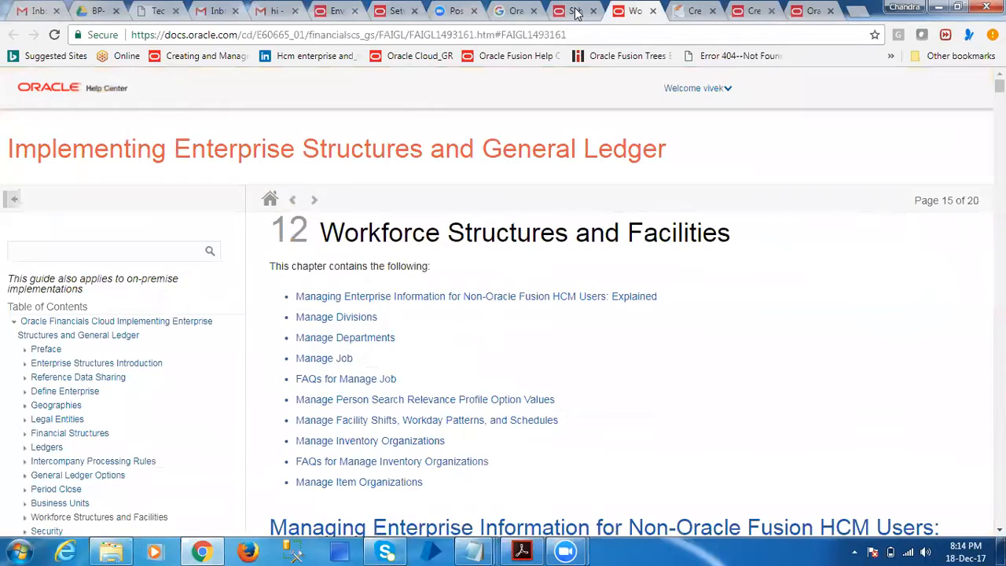
click(575, 11)
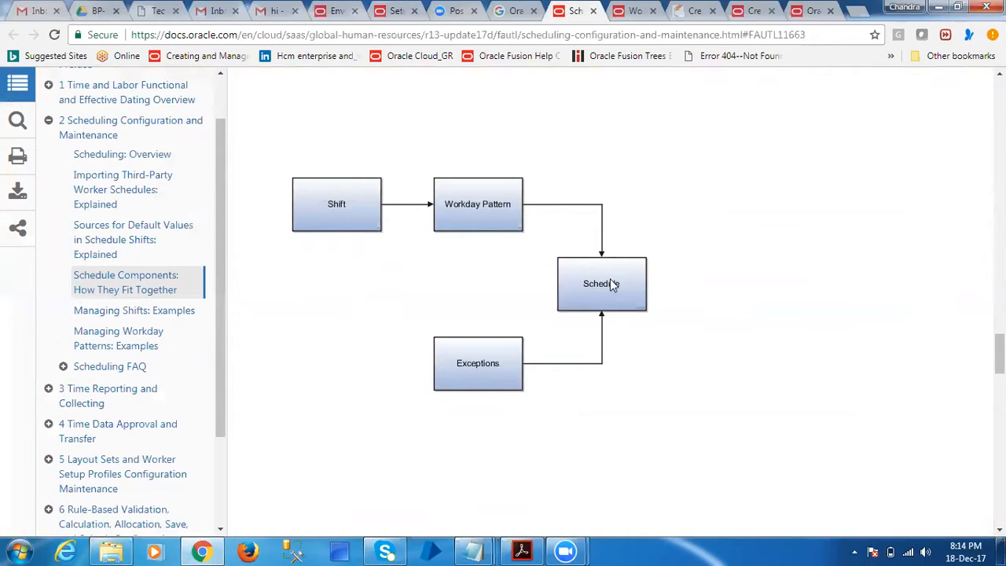
scroll(664, 402, down, 1)
scroll(664, 401, down, 5)
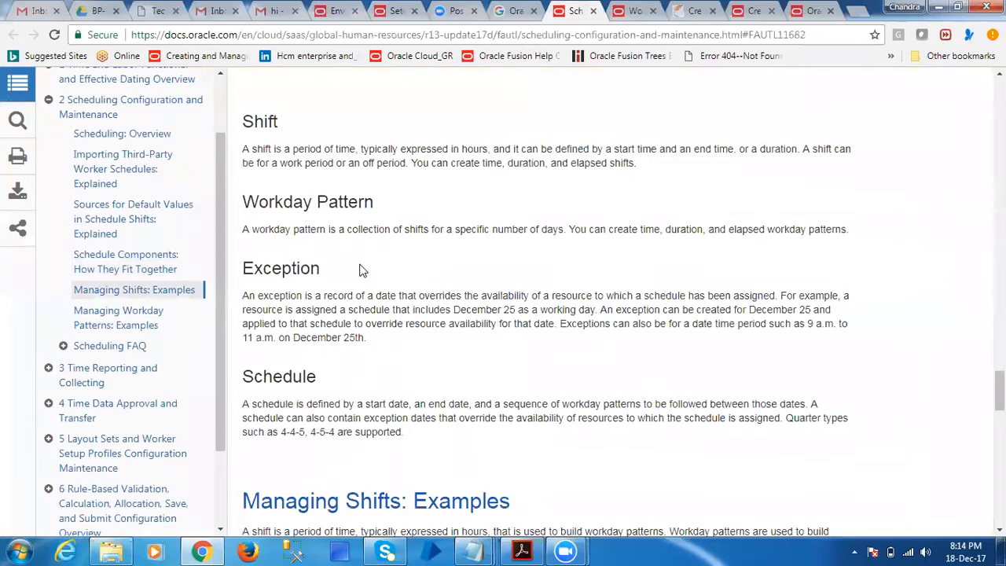
drag(242, 150, 360, 151)
drag(243, 228, 563, 230)
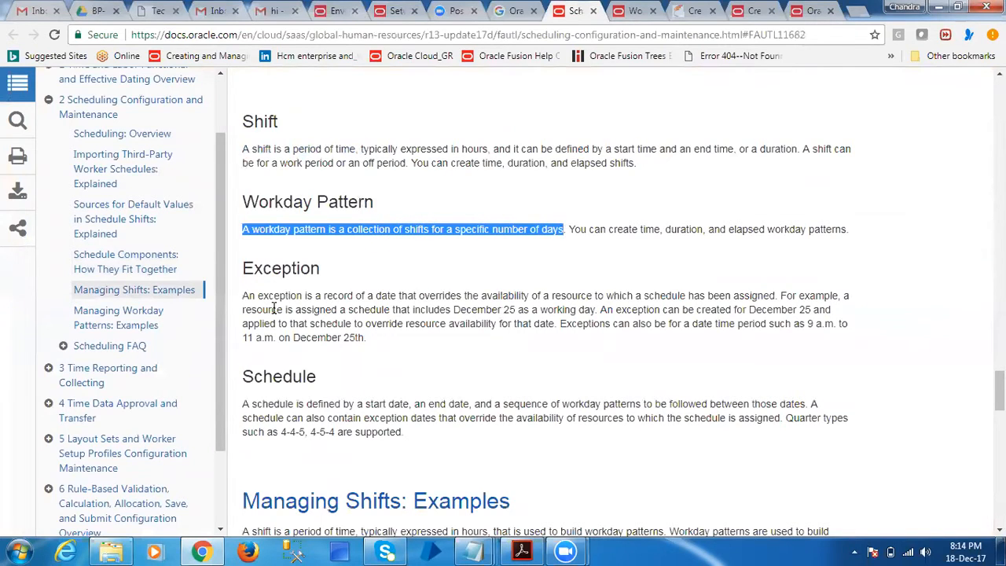
Read through the Exception definition, highlighting its December 25 example and the date time period case
drag(244, 295, 777, 298)
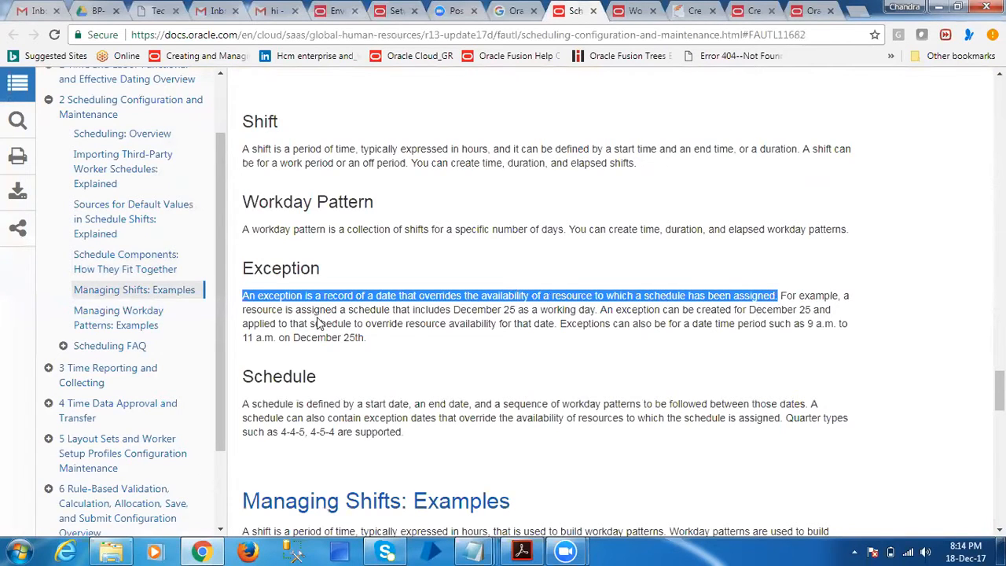
drag(244, 312, 555, 326)
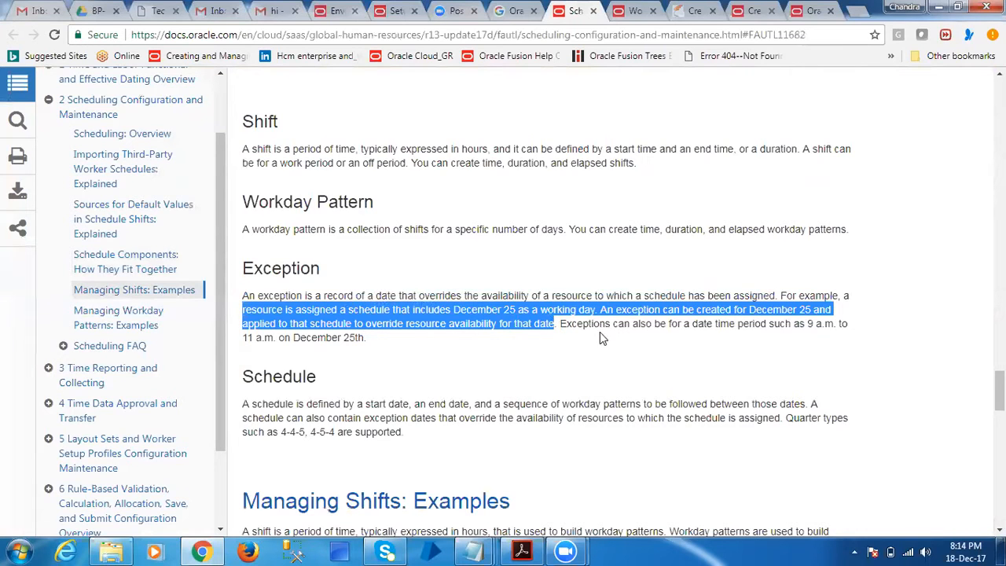
drag(560, 324, 726, 329)
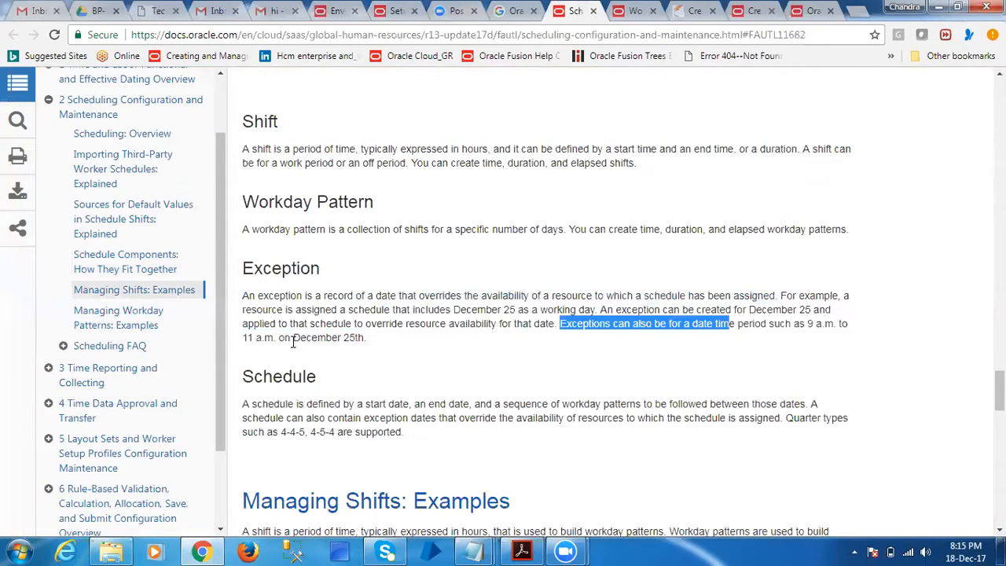
drag(292, 338, 390, 349)
click(476, 355)
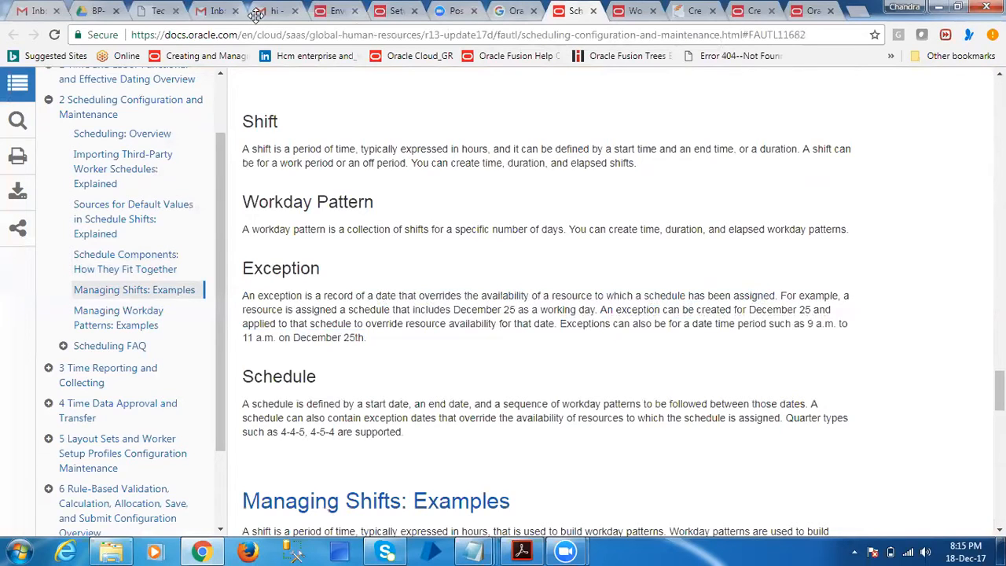
Return to the Compensation Management setup page, search its tasks for "manage EXCEPTION" and close the search results
click(395, 10)
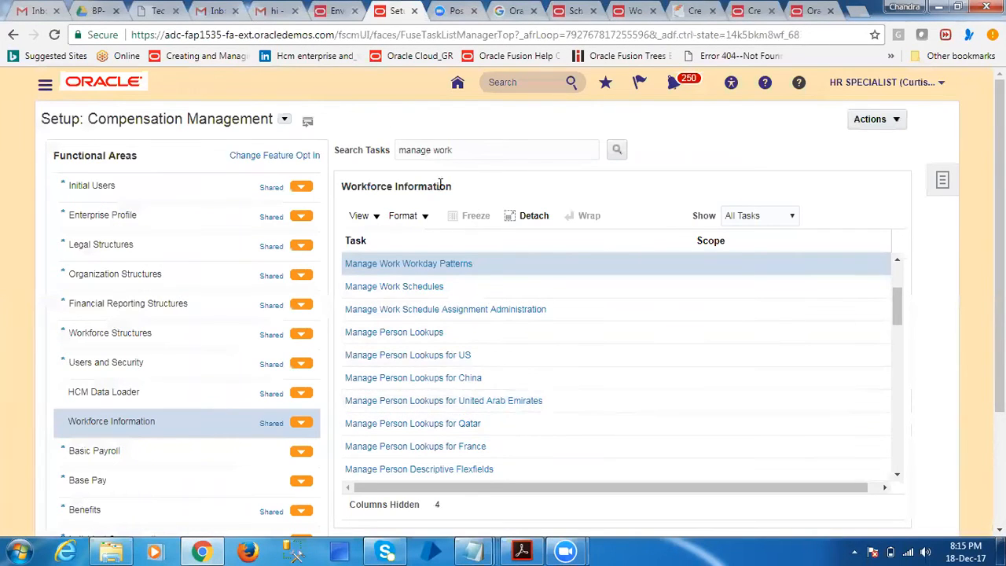
double_click(436, 150)
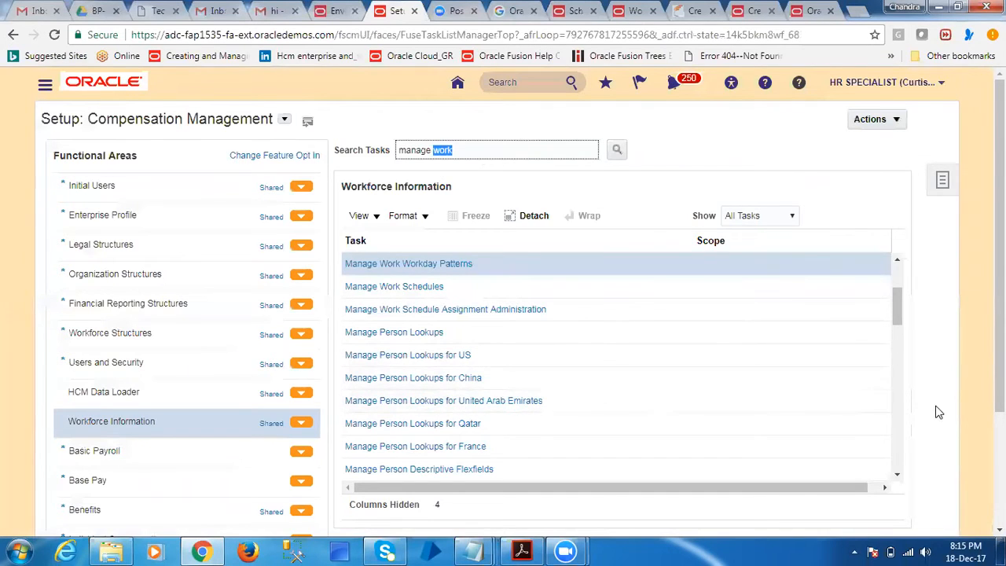
drag(902, 307, 902, 440)
click(472, 150)
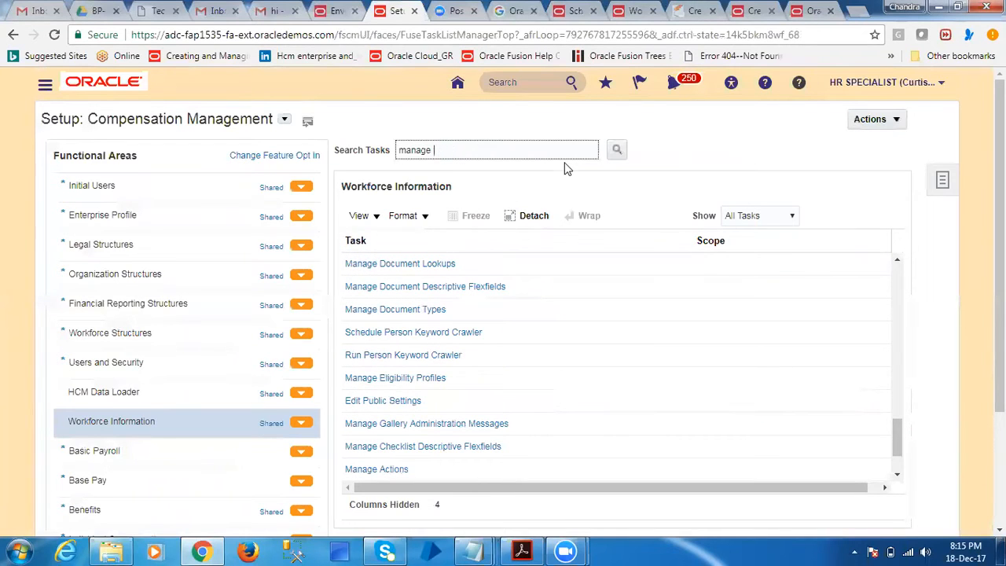
text(EXCEPTION)
key(Return)
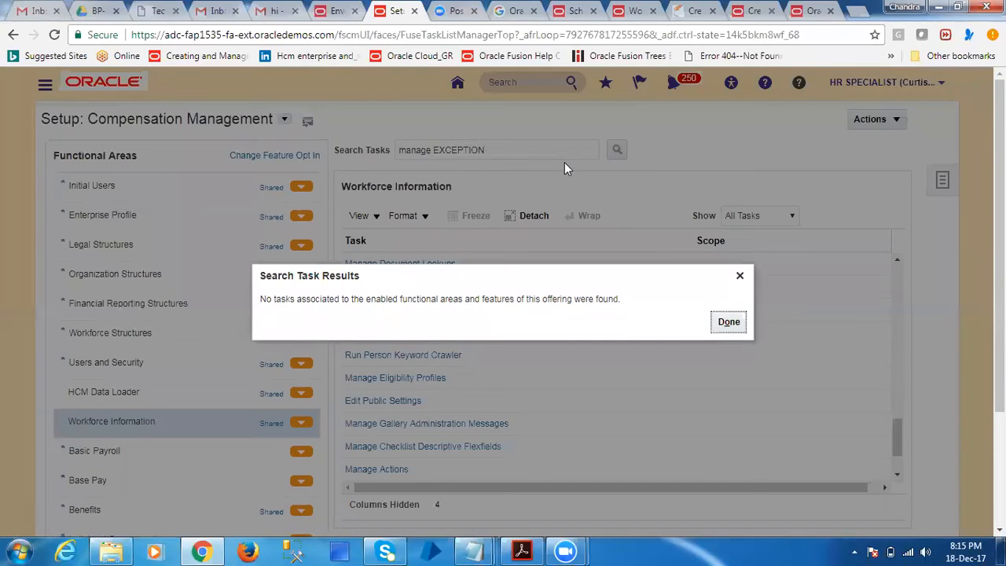
click(720, 322)
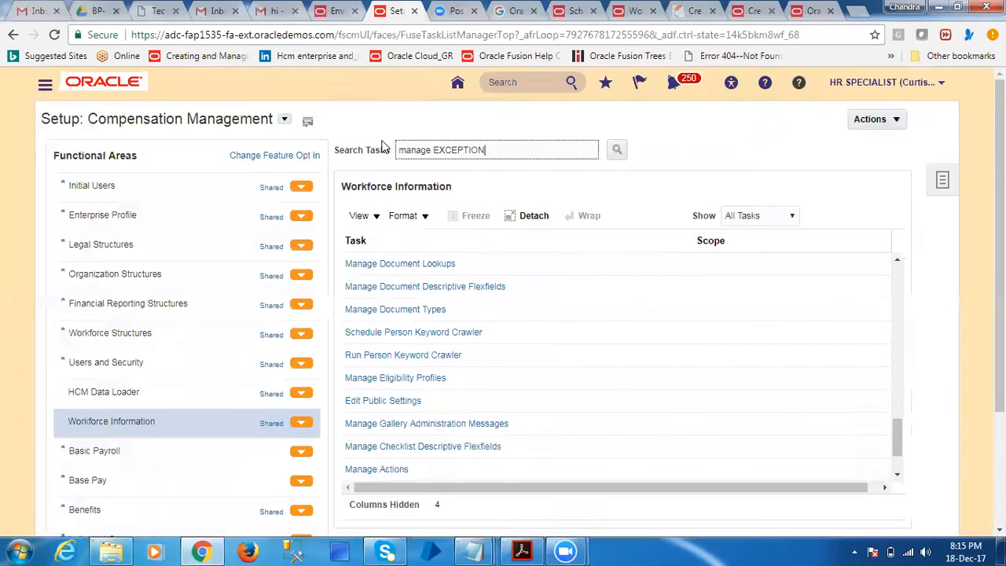
Search the setup tasks for "manage work exce" instead
double_click(444, 149)
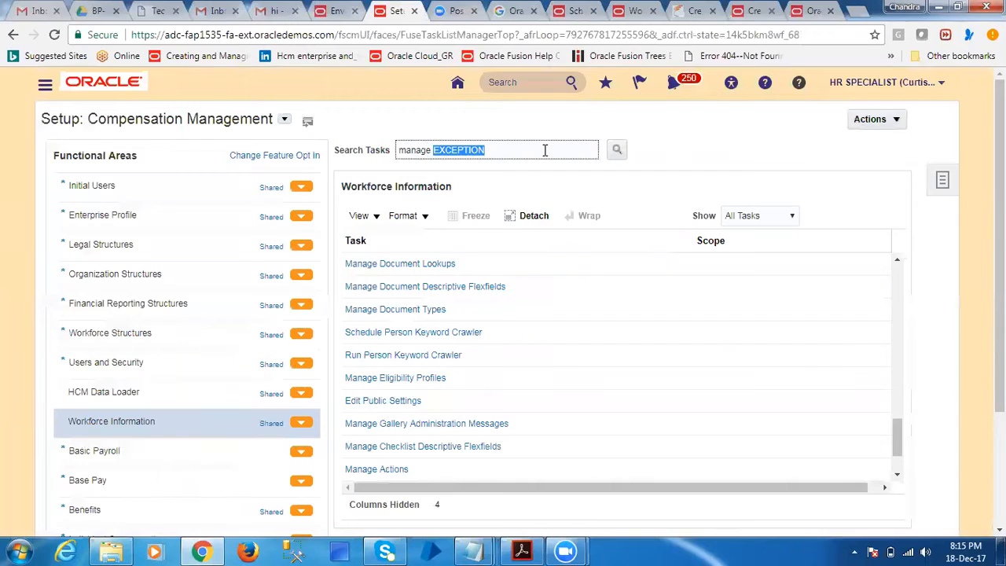
text(work exce)
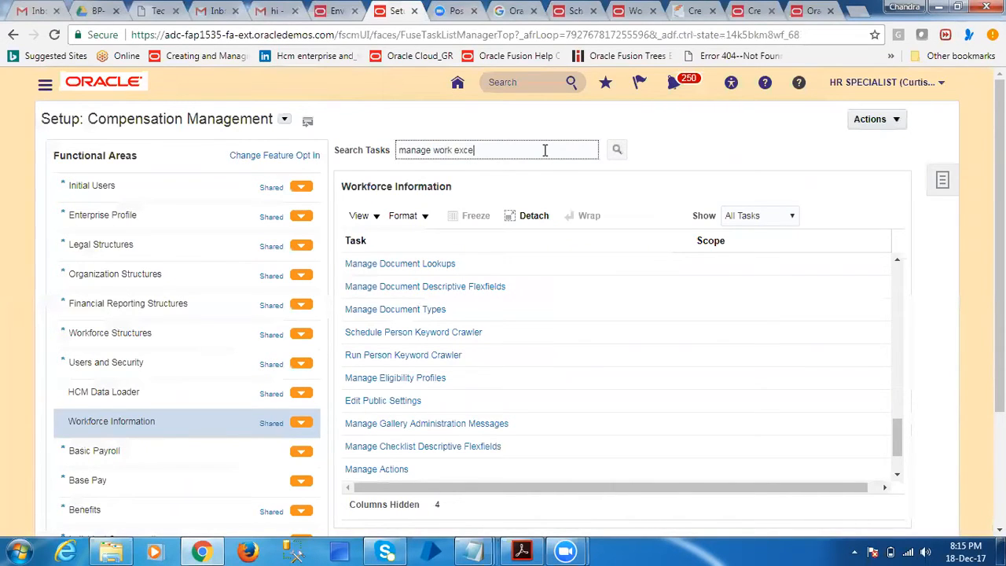
key(Return)
key(Return)
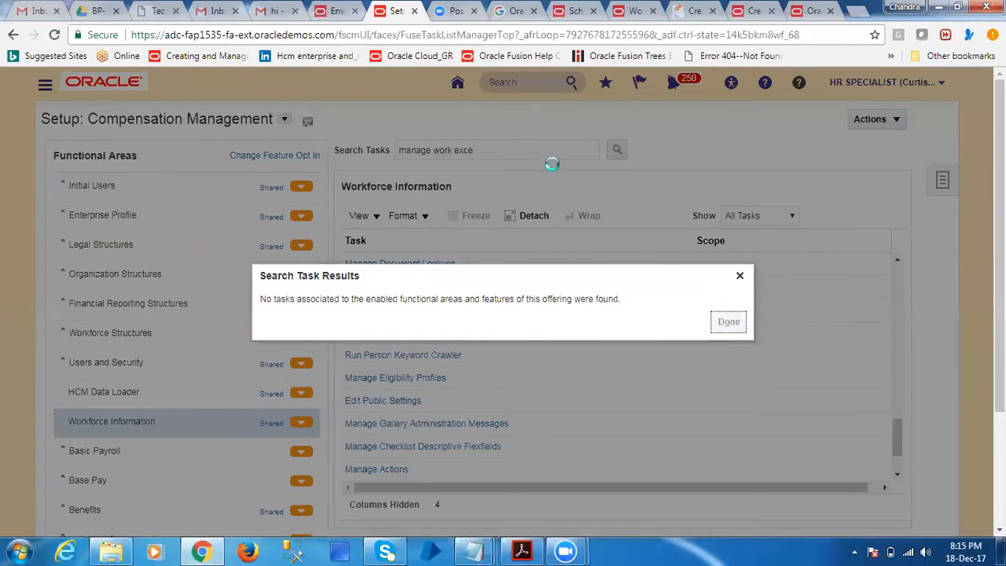
Return to the scheduling documentation and skim from the Schedule definition through the shift and workday pattern examples to the Scheduling FAQ
click(574, 11)
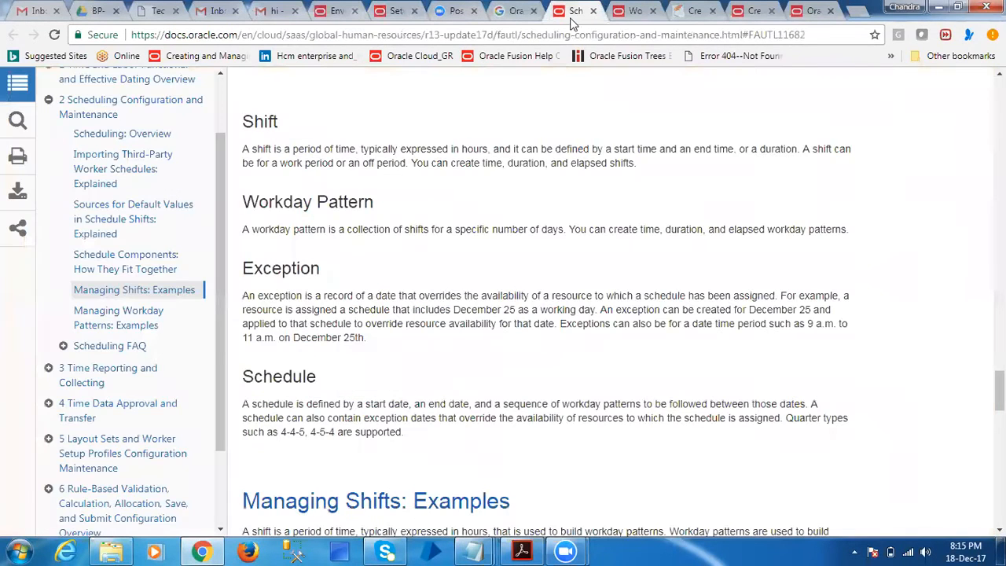
scroll(369, 377, down, 4)
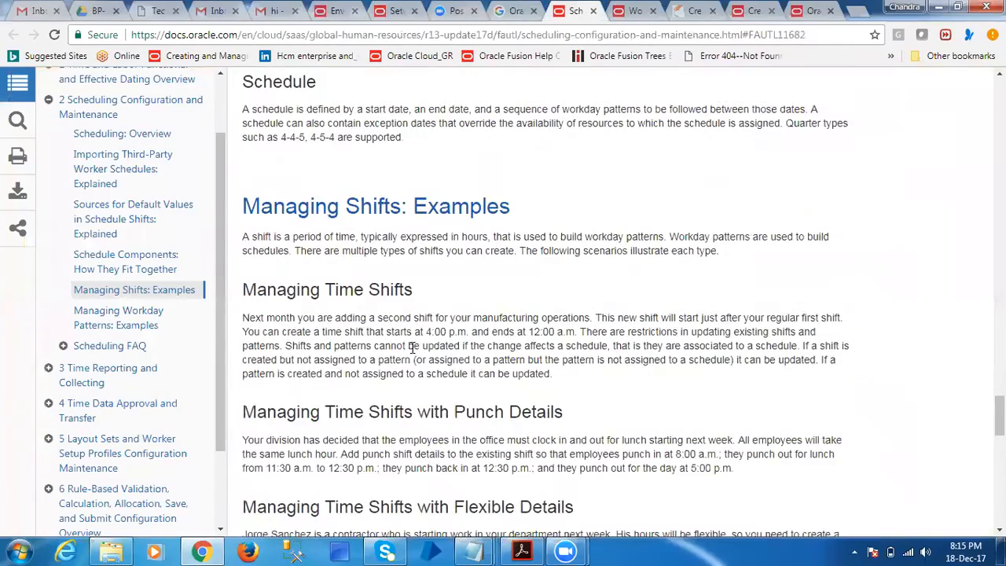
scroll(410, 346, down, 8)
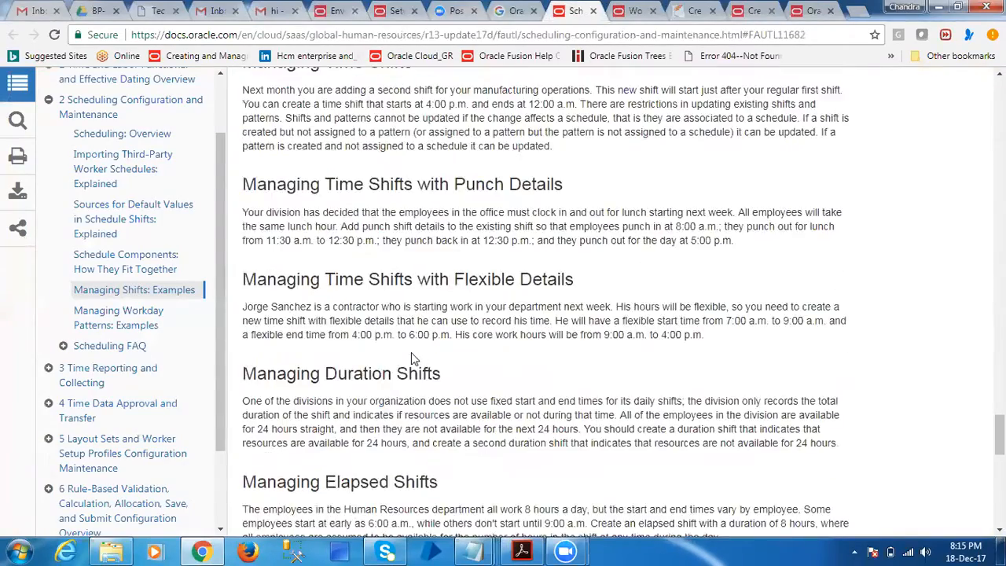
scroll(412, 353, down, 6)
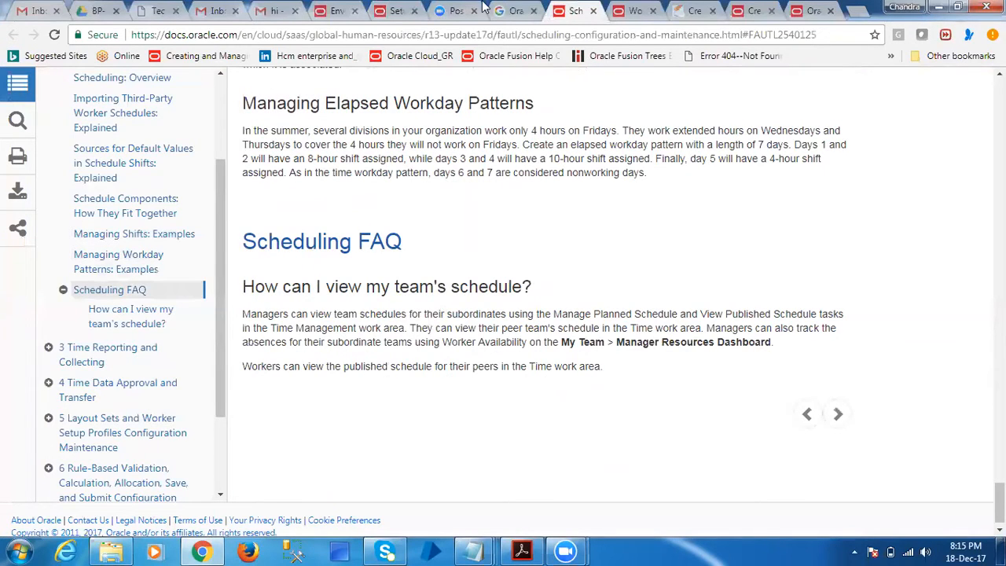
Switch to the Compensation Management setup page, open the Manage Work Schedules task and start a new work schedule
click(396, 10)
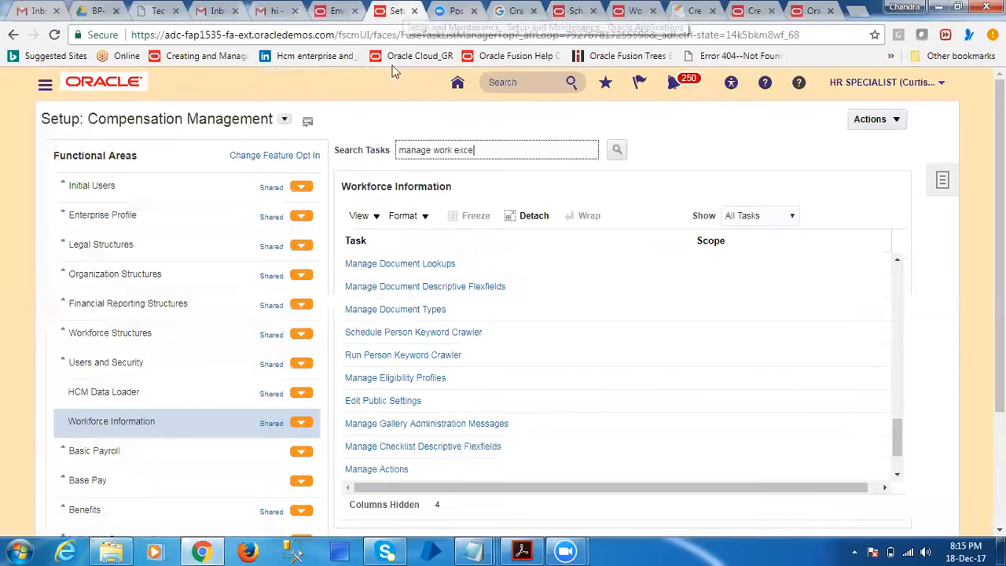
click(898, 277)
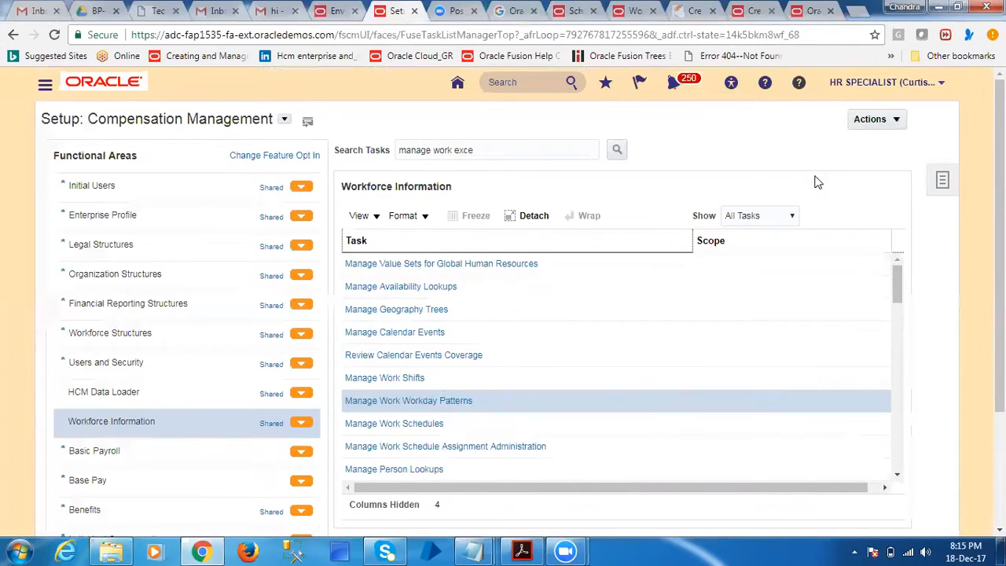
click(418, 425)
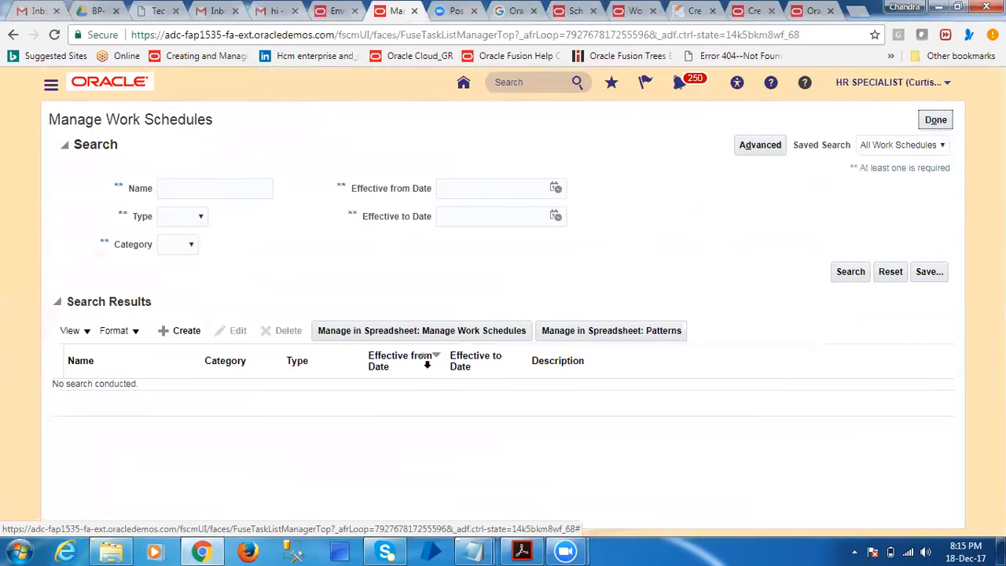
click(171, 330)
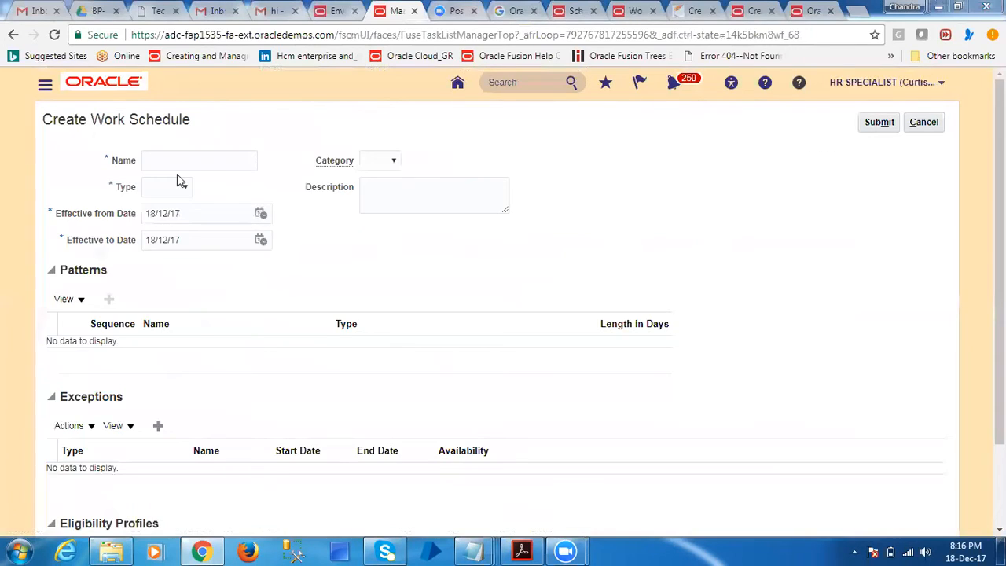
Name the schedule HDFC Work Schedule and set its type to Duration, category to Work and effective to date to 18/12/18
click(166, 158)
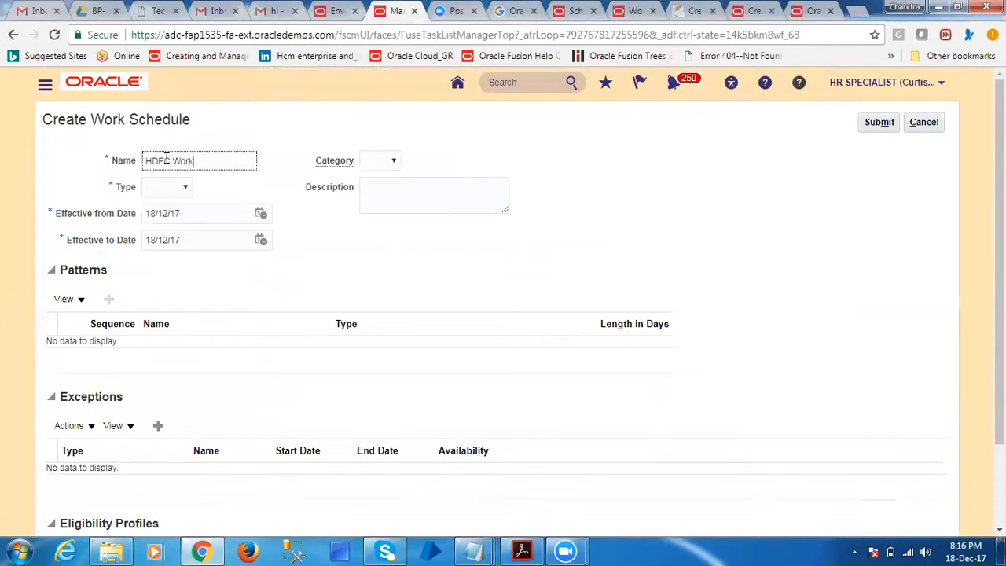
key(Tab)
click(187, 191)
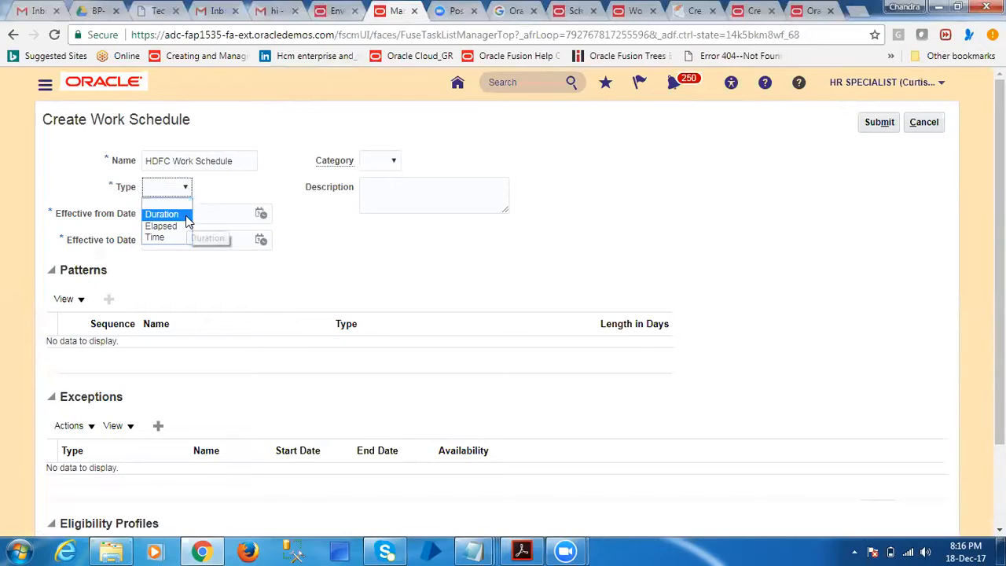
click(186, 217)
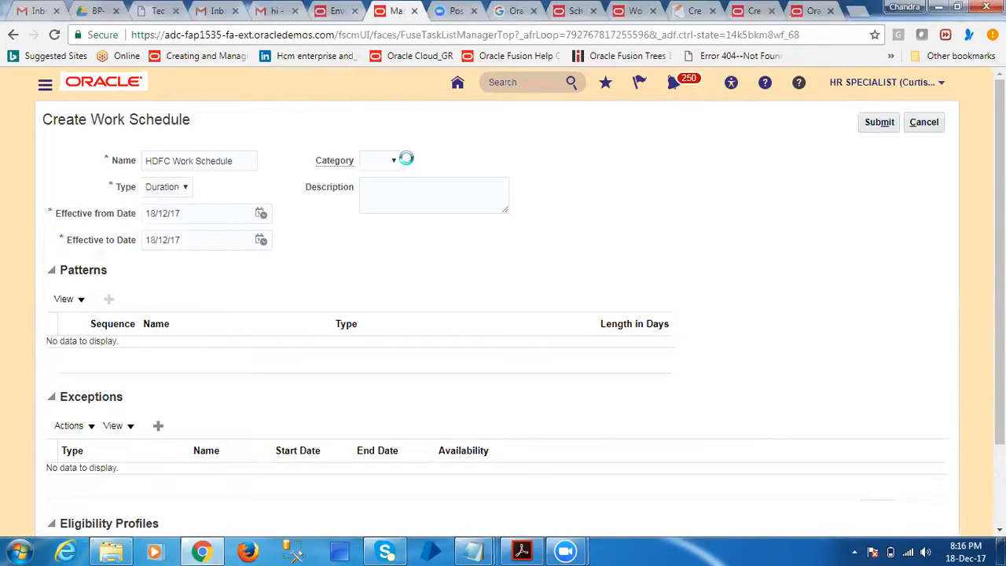
click(382, 165)
click(371, 199)
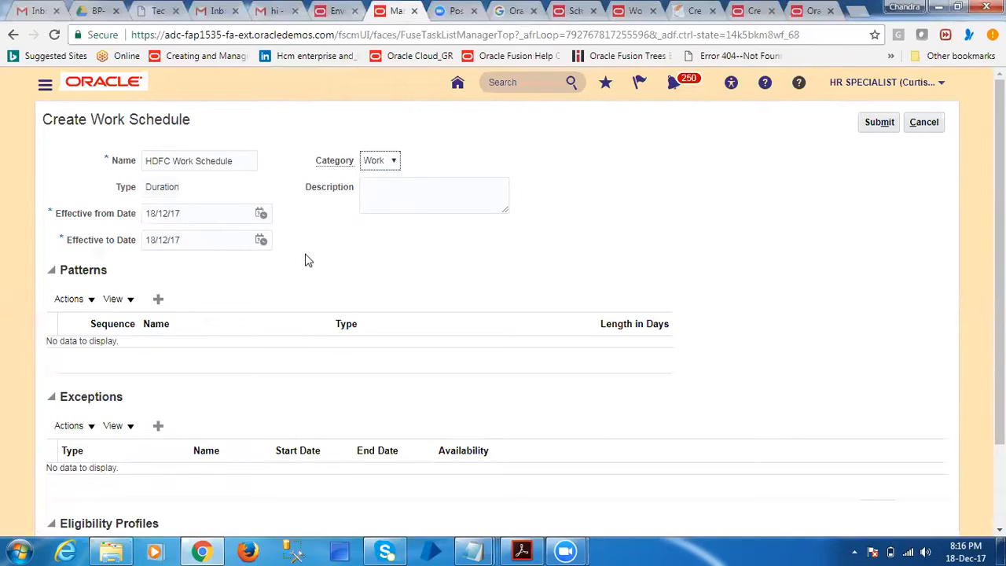
click(191, 239)
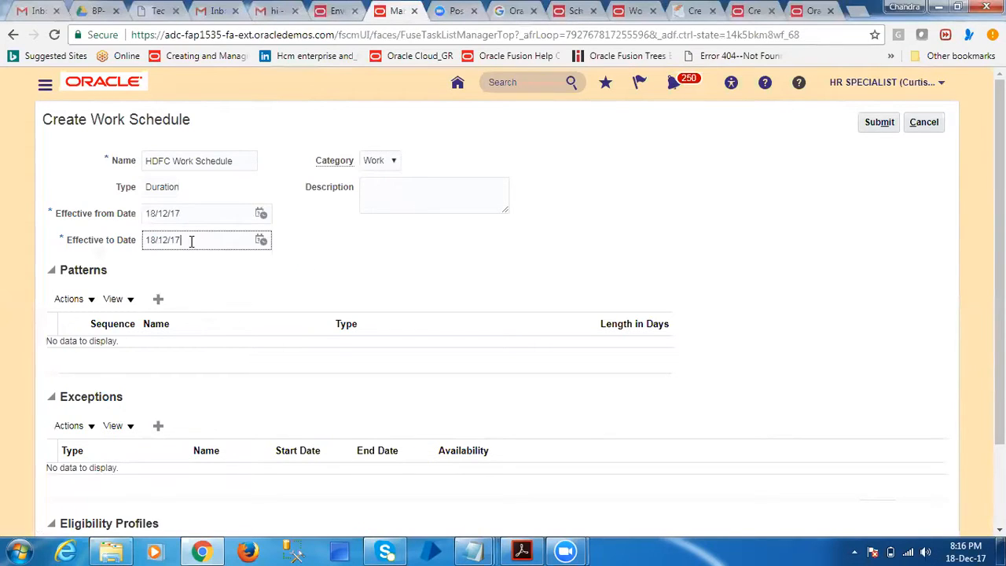
drag(182, 238, 177, 239)
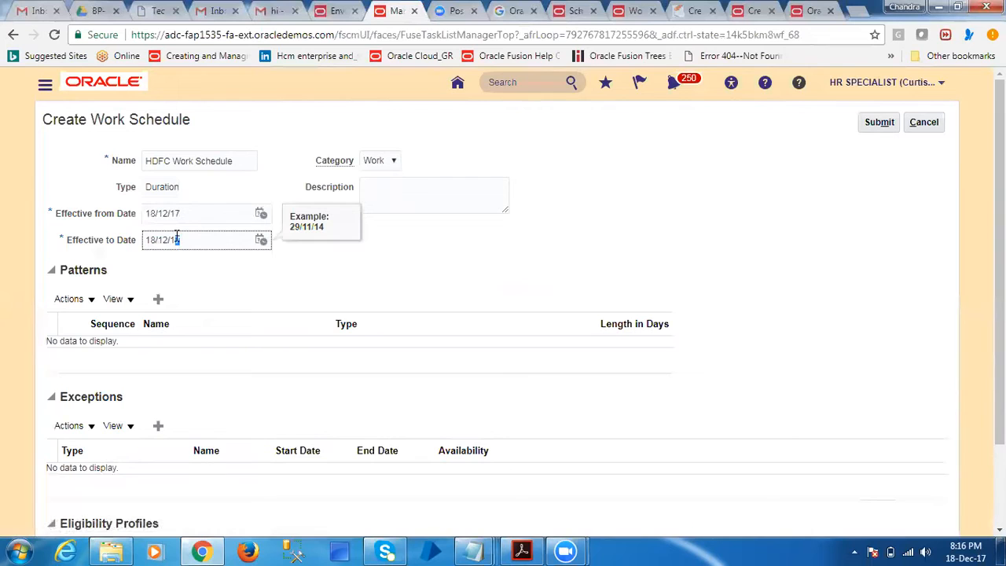
click(292, 286)
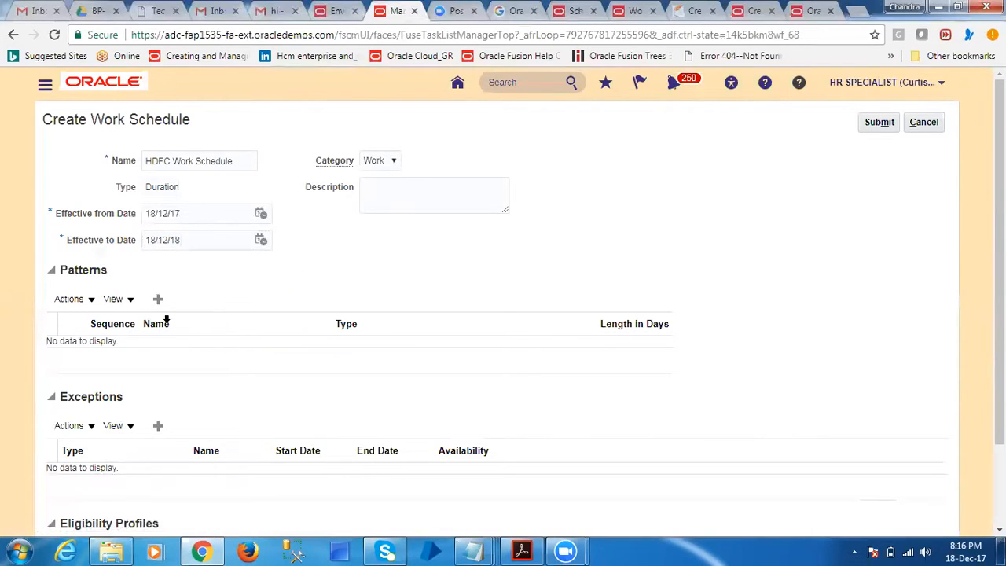
Examine the Patterns, Exceptions and Eligibility Profiles sections of the work schedule form
scroll(126, 267, down, 1)
drag(62, 194, 128, 202)
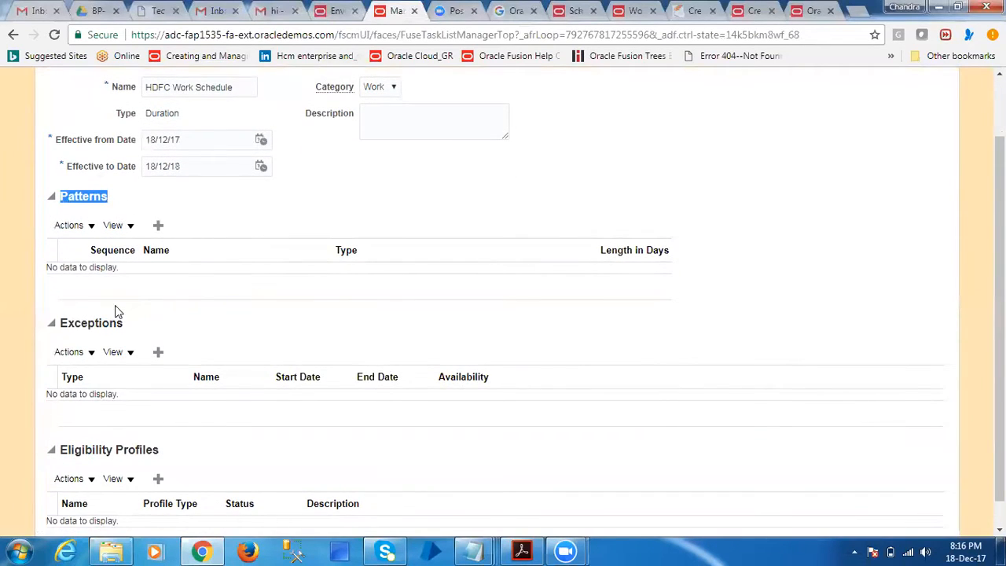
scroll(115, 310, down, 1)
click(69, 293)
drag(69, 293, 128, 312)
drag(61, 418, 132, 418)
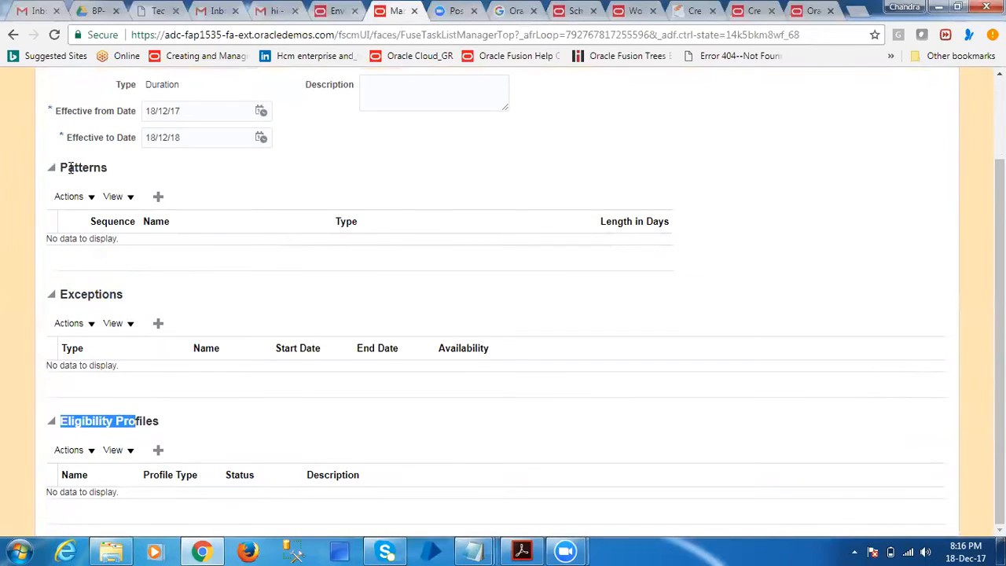
drag(60, 166, 129, 169)
click(141, 197)
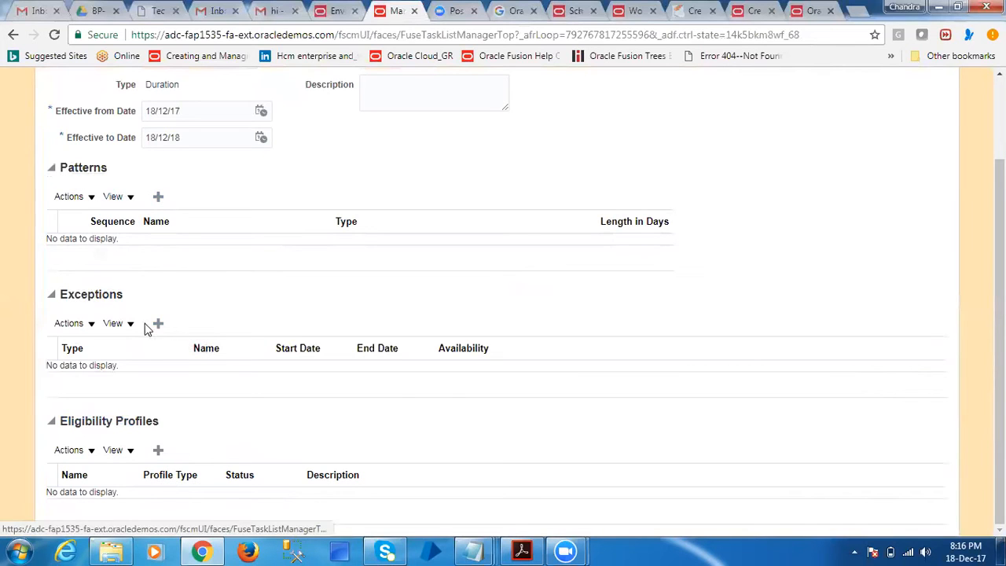
Add a pattern row with sequence 1 and try to find its pattern by searching for the name HDFC
click(158, 197)
click(122, 248)
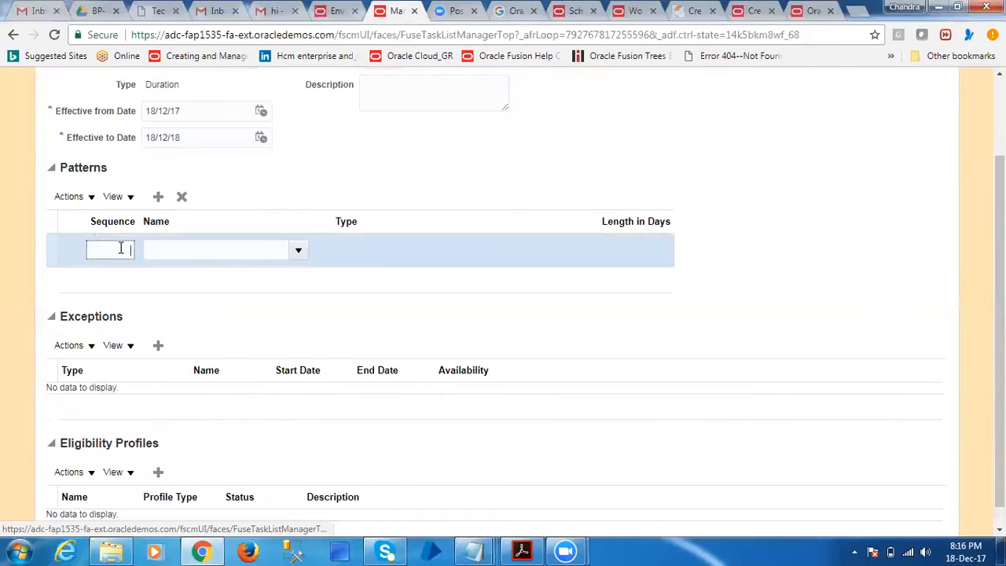
text(1)
click(236, 250)
click(298, 253)
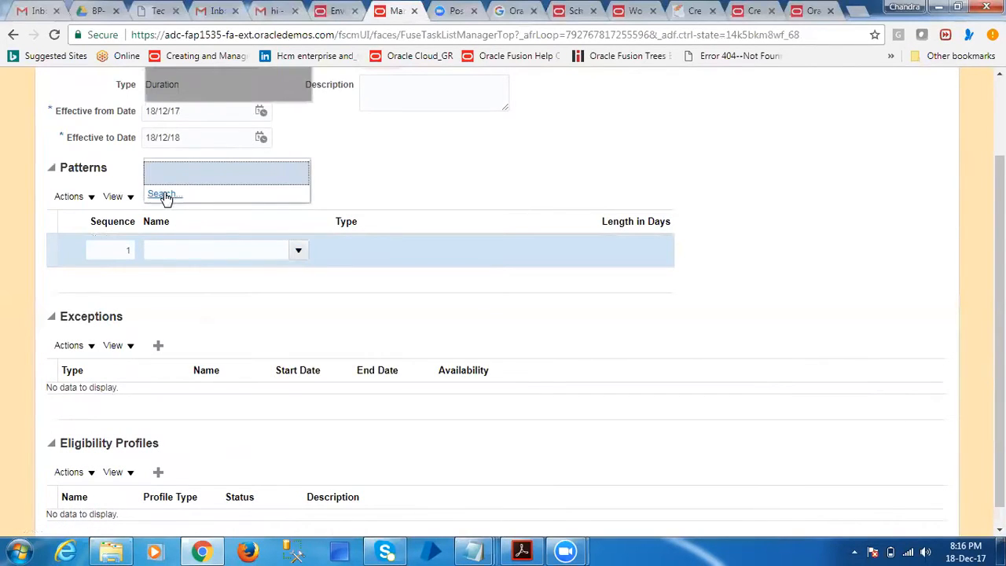
click(165, 194)
click(512, 169)
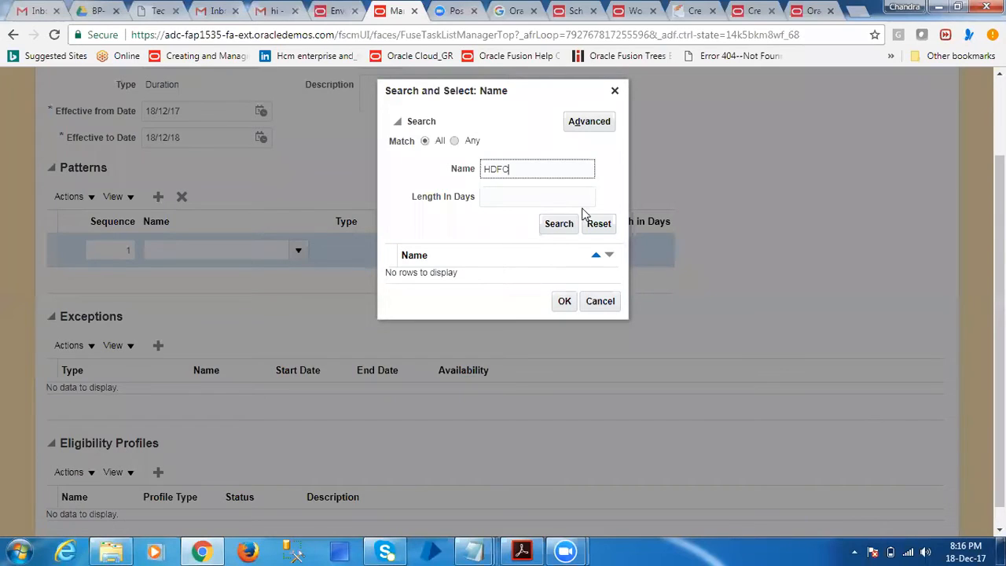
click(560, 230)
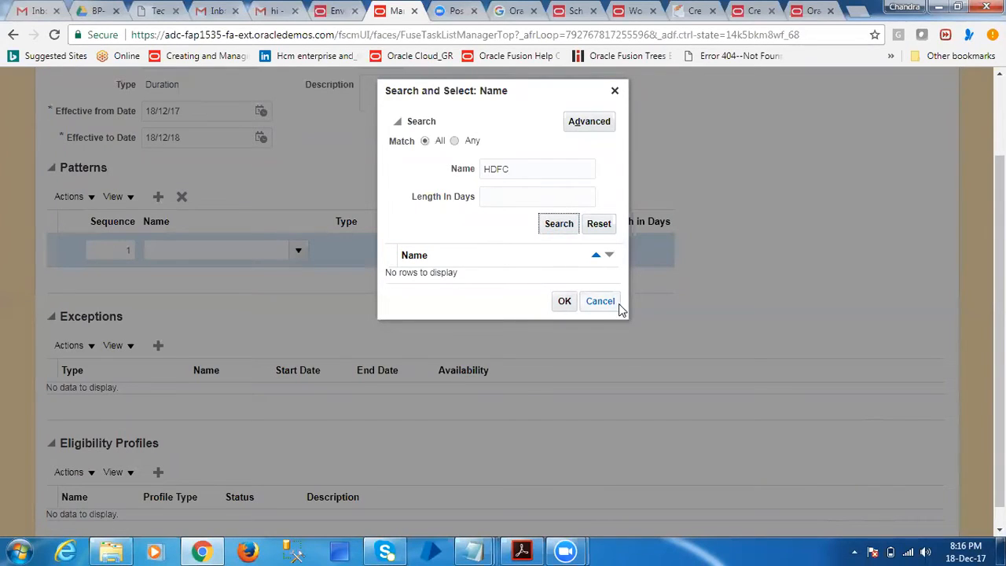
double_click(535, 168)
click(607, 306)
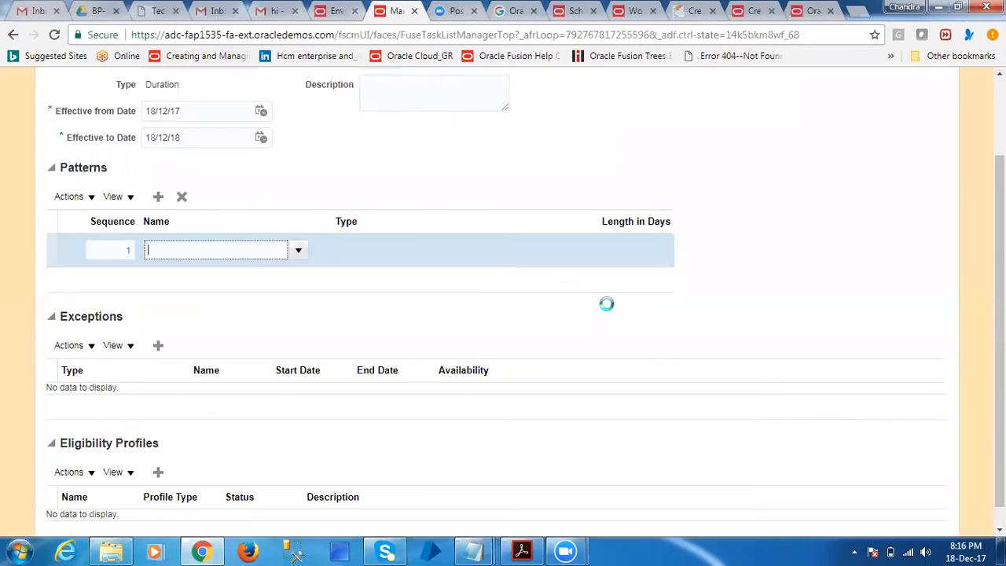
Discard the unsaved HDFC Work Schedule and leave Manage Work Schedules for the setup task list
scroll(440, 316, up, 2)
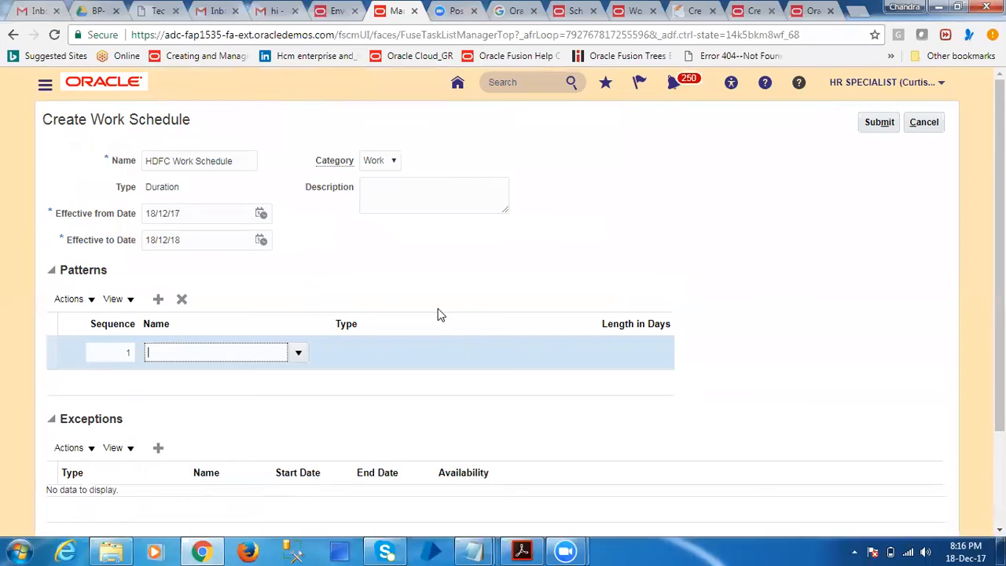
click(923, 122)
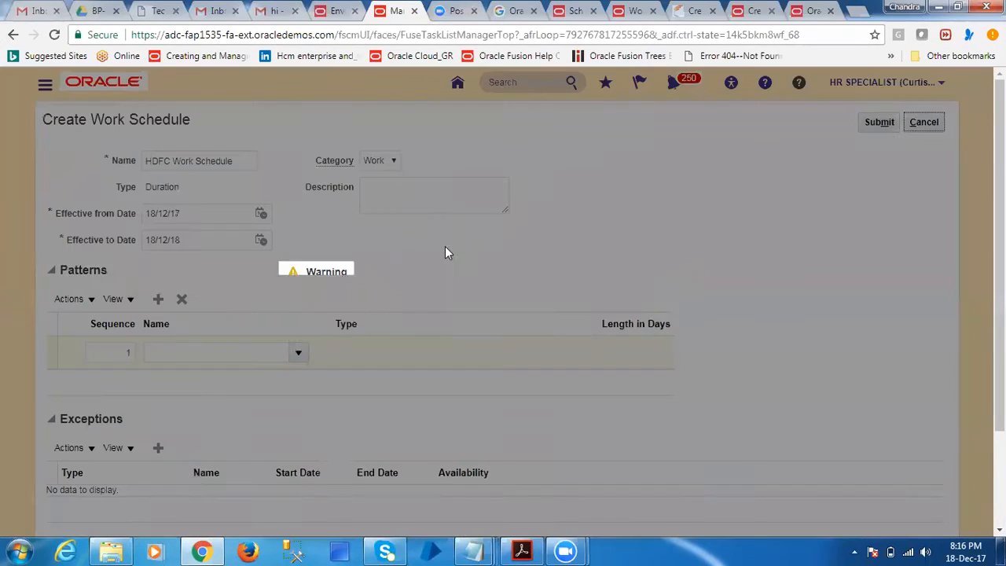
click(680, 326)
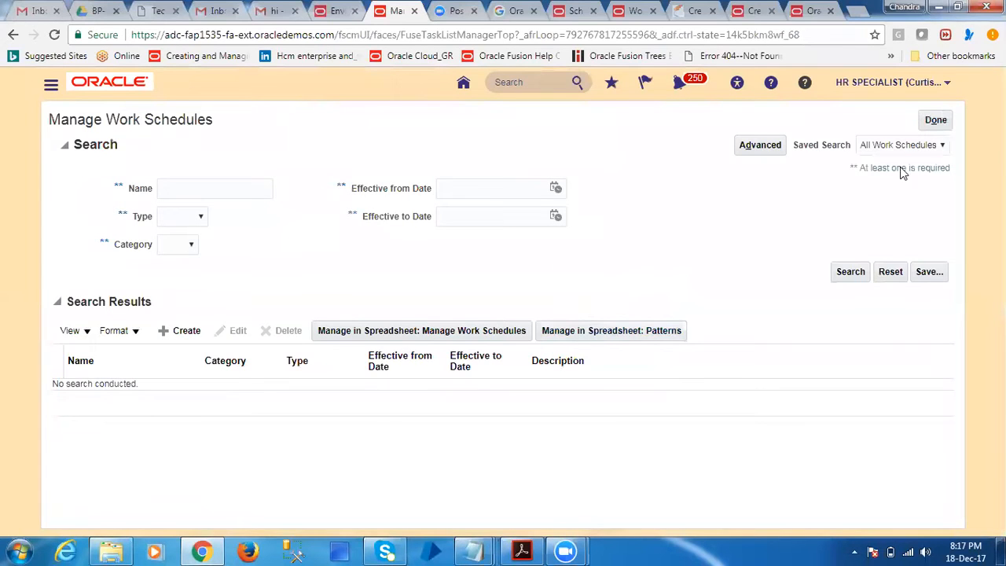
click(933, 119)
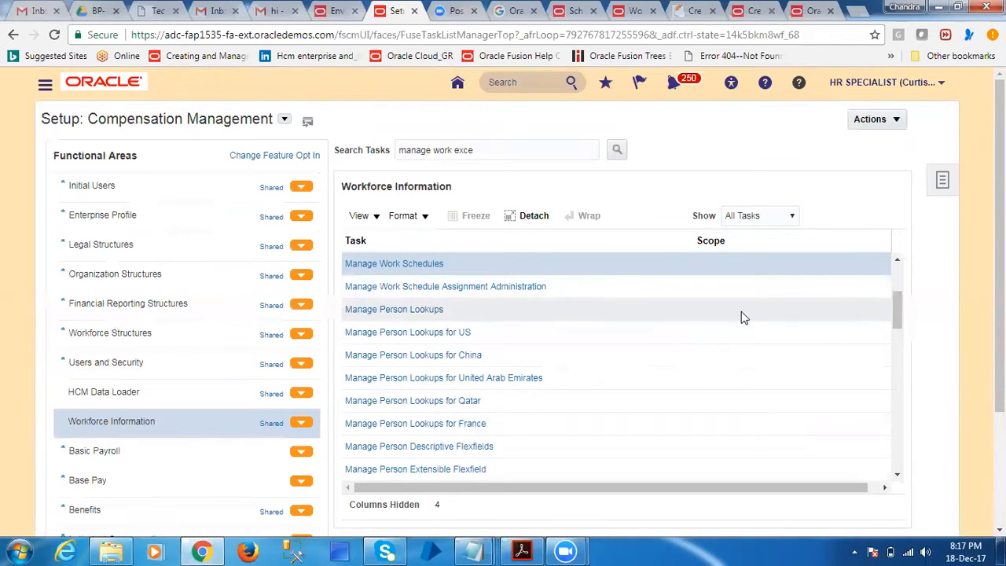
Look up workday patterns by the name H in Manage Work Workday Patterns, review the HDFC pattern's type and shift details, and close the task
click(896, 260)
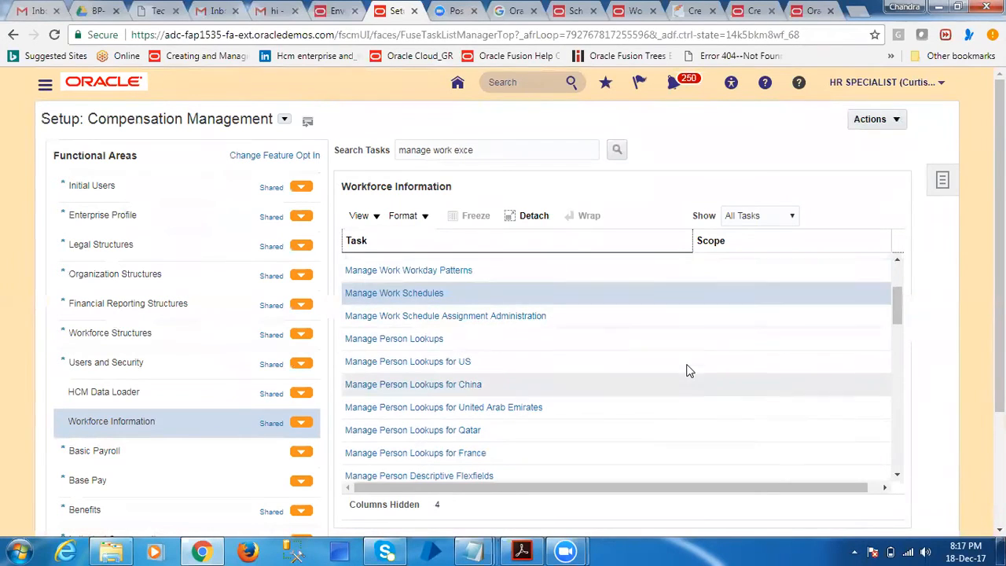
click(431, 269)
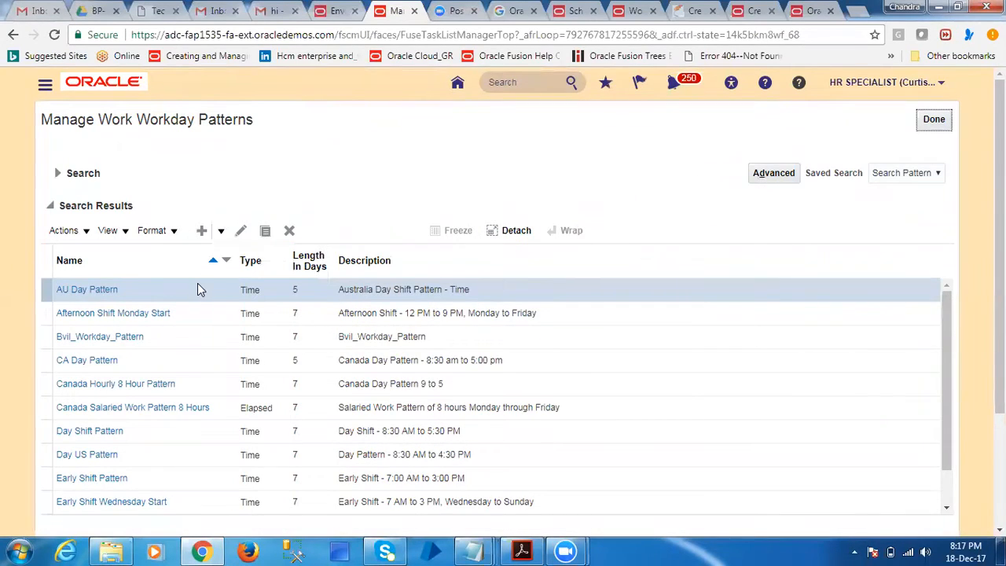
click(58, 173)
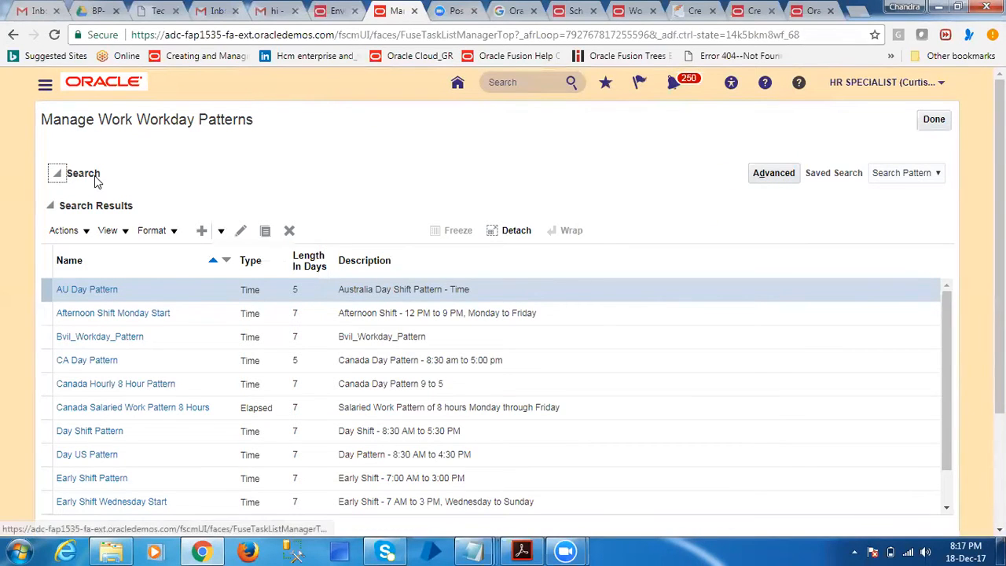
click(208, 201)
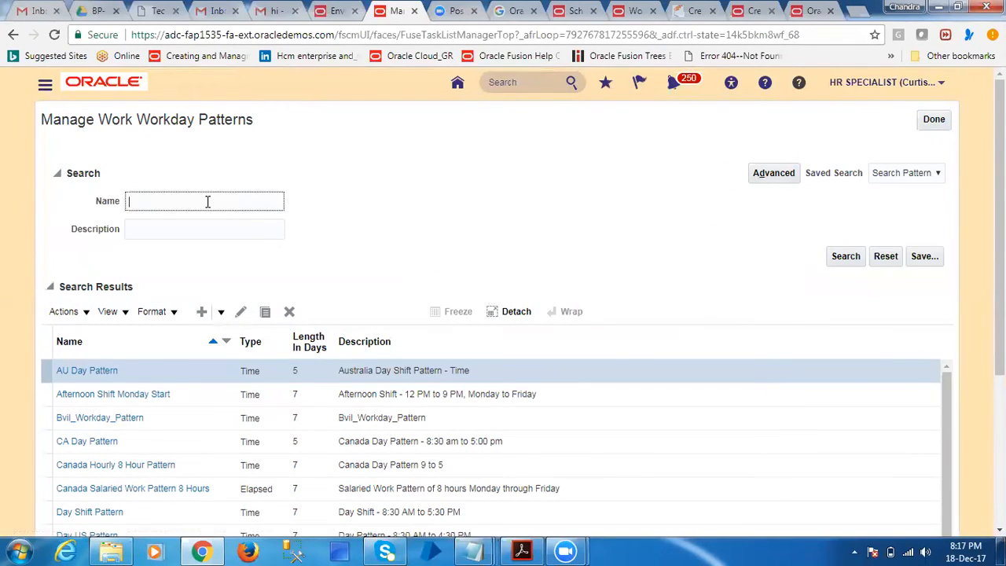
text(H)
click(845, 256)
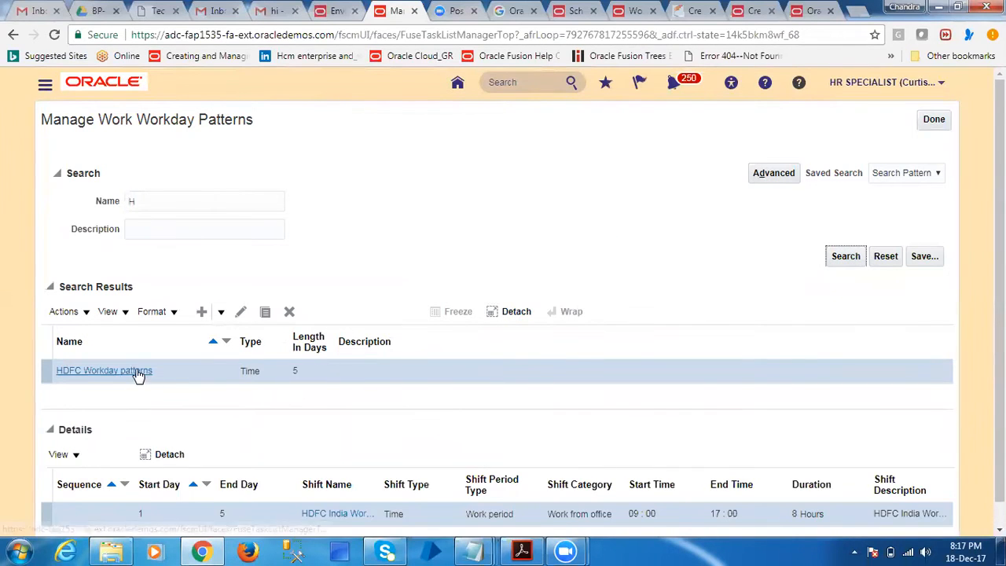
scroll(136, 374, down, 1)
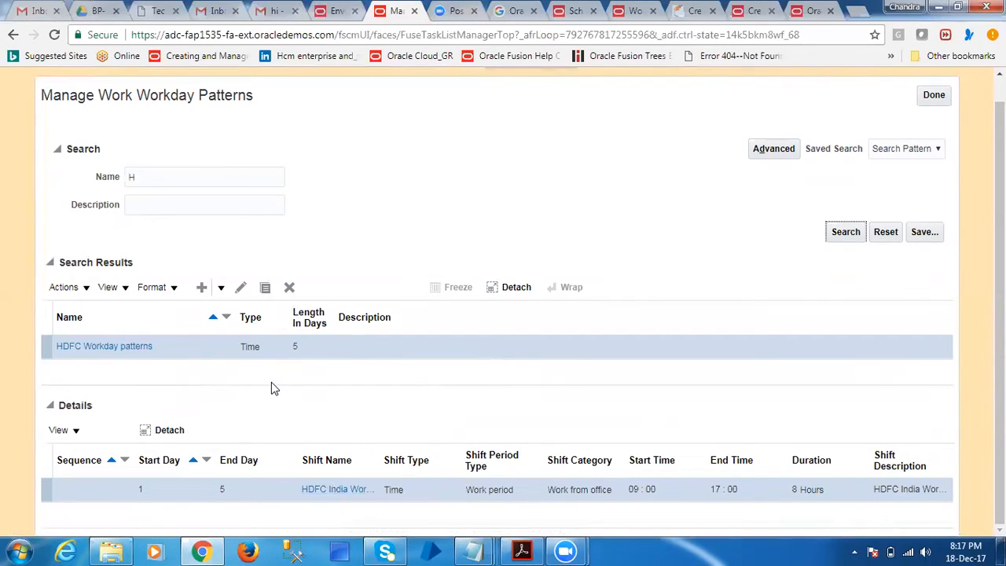
click(930, 98)
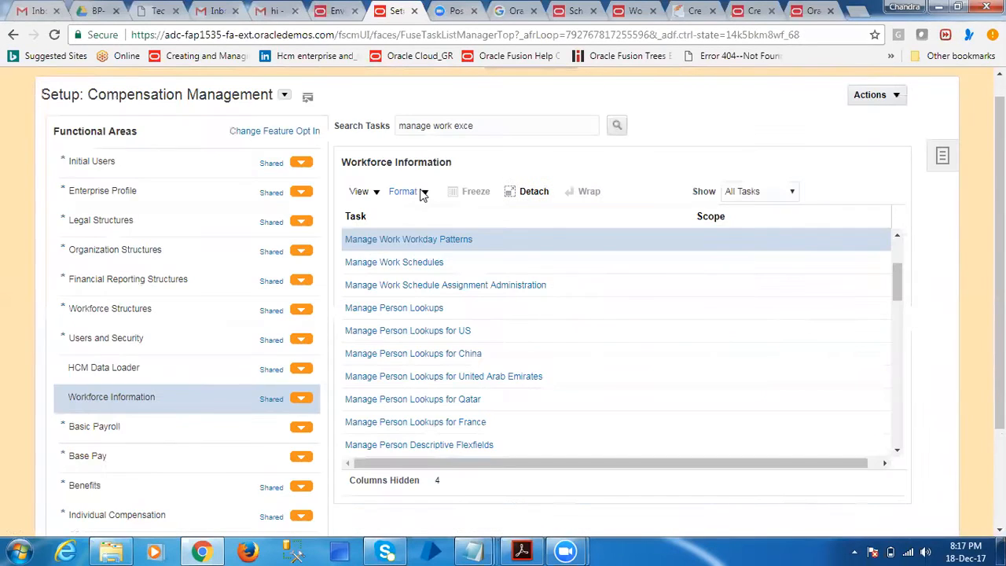
Open the Manage Work Schedules task from the Workforce Information area and start creating a new work schedule
click(442, 287)
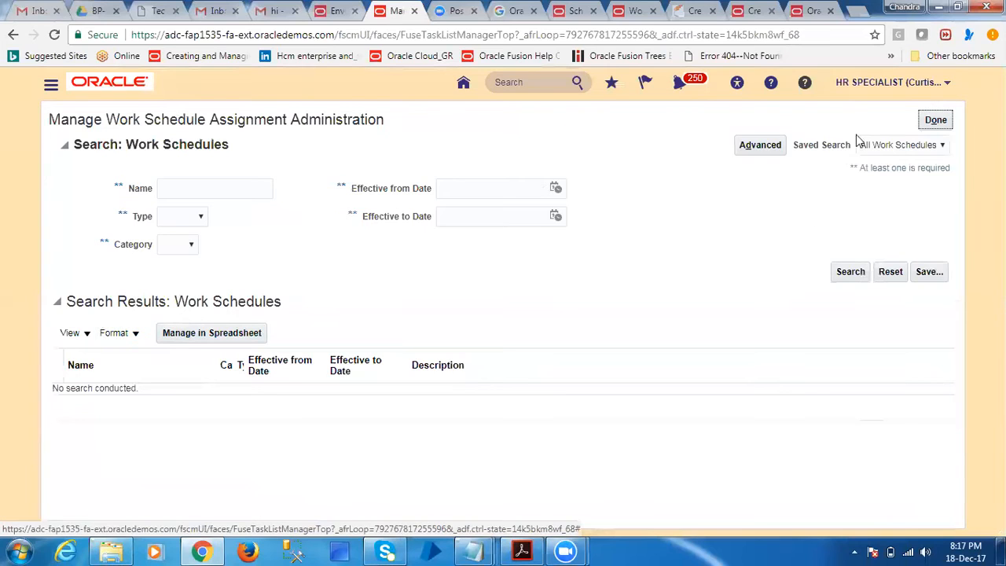
click(934, 119)
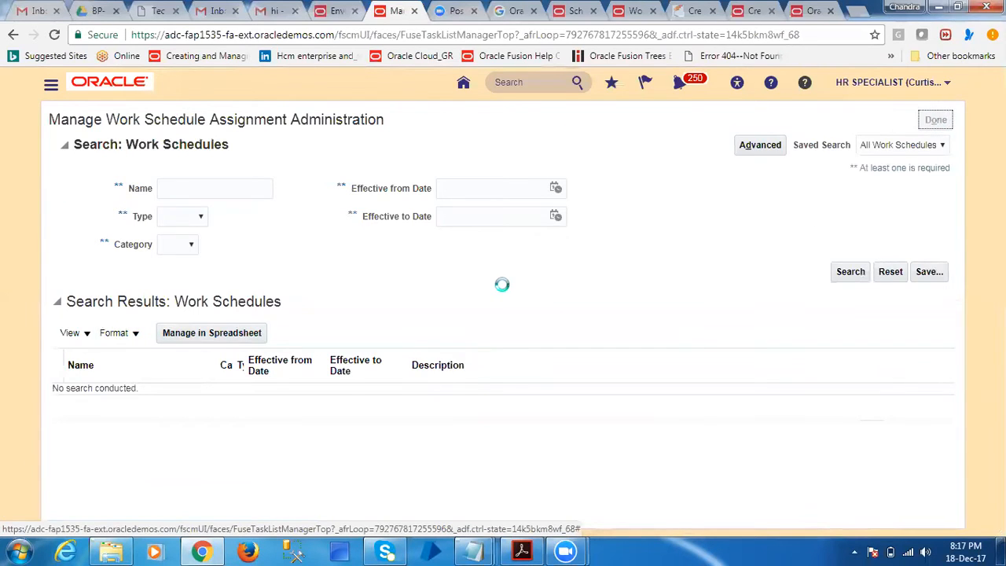
click(895, 260)
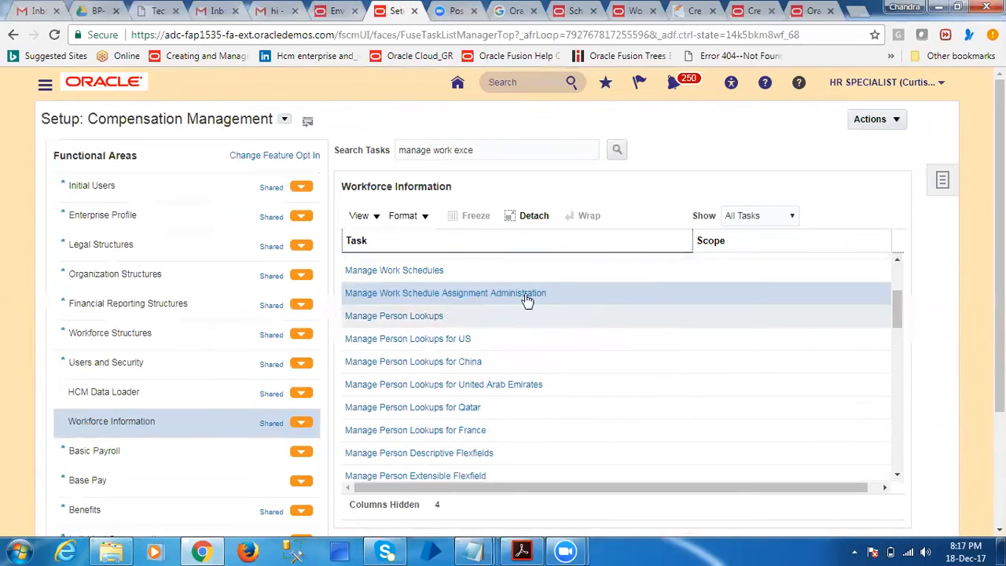
click(396, 269)
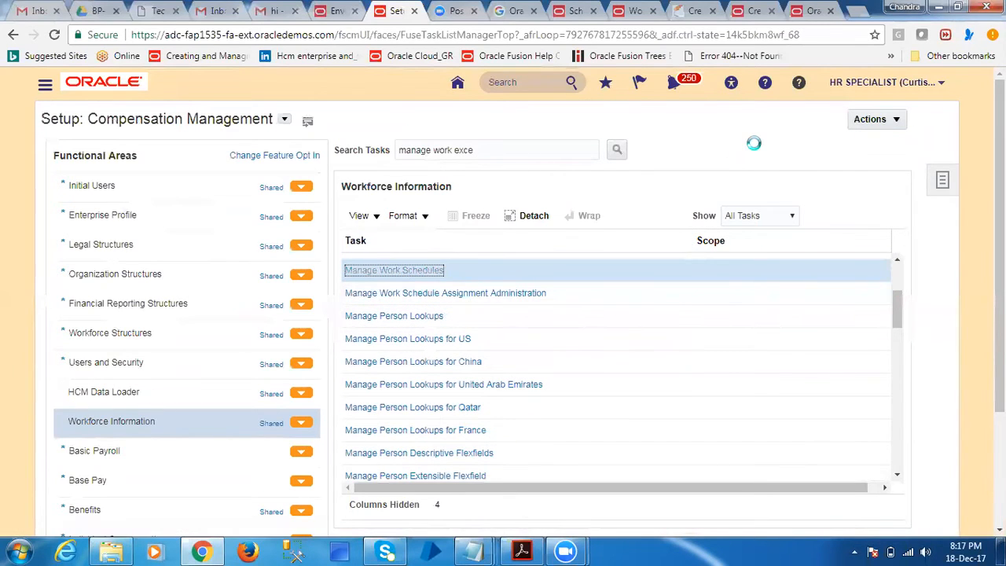
click(179, 329)
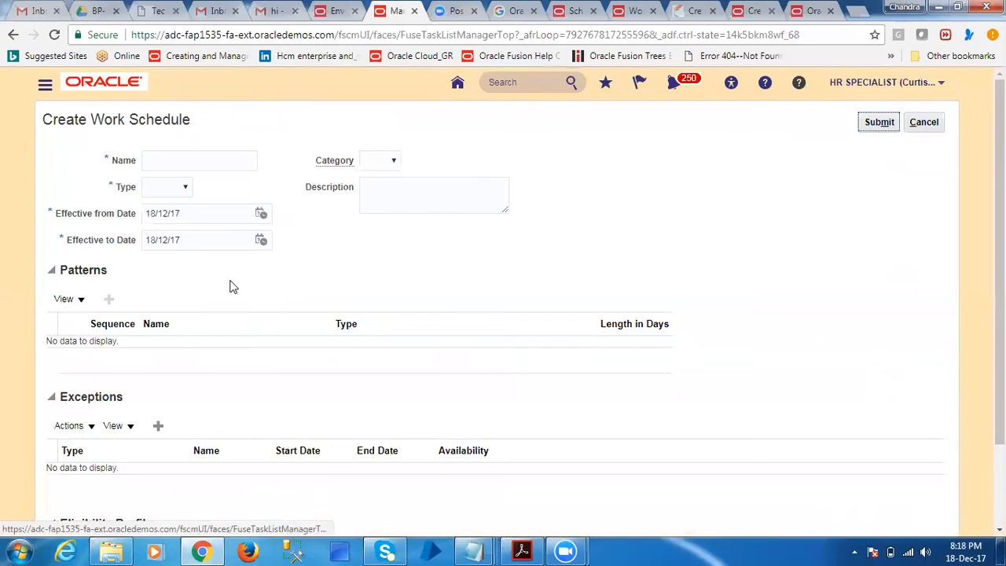
Name the new work schedule HDFC Schedule and set its type to Time and its category to Work
click(184, 160)
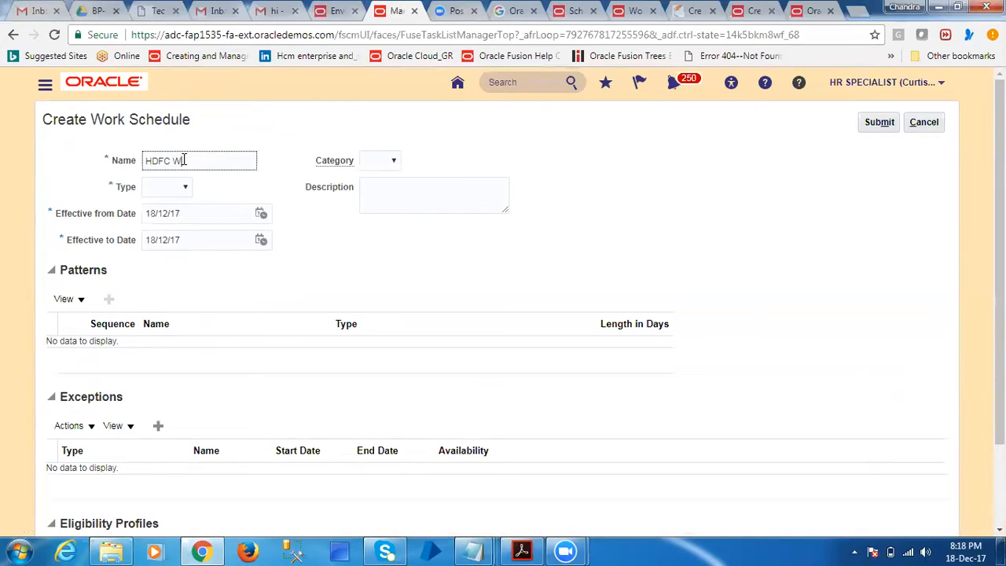
key(ctrl+a)
text(HDFC India Work shift)
key(Tab)
key(Tab)
click(172, 187)
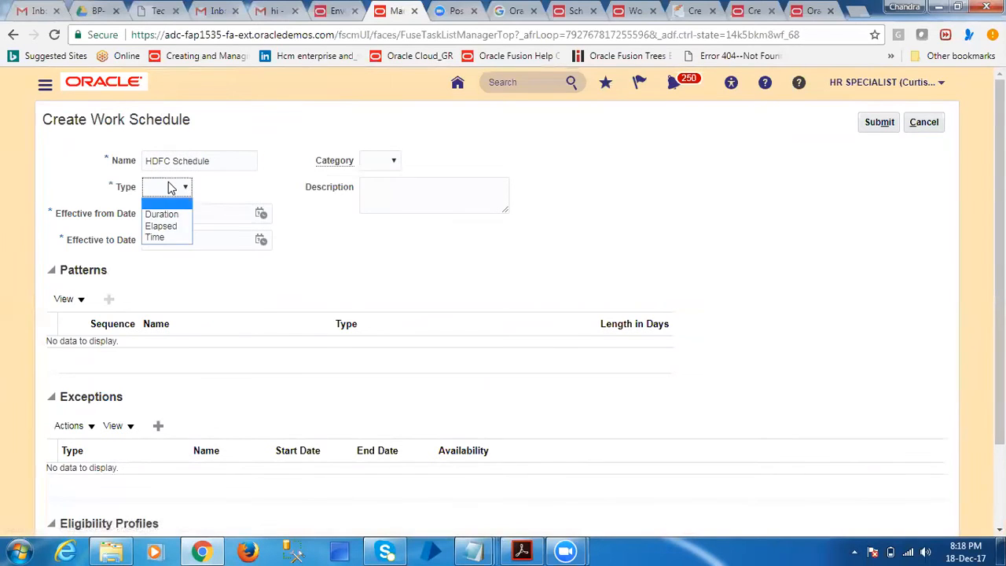
click(155, 237)
click(381, 162)
click(374, 200)
Add a pattern row to the schedule with sequence 1 and the HDFC Workday patterns pattern
click(158, 299)
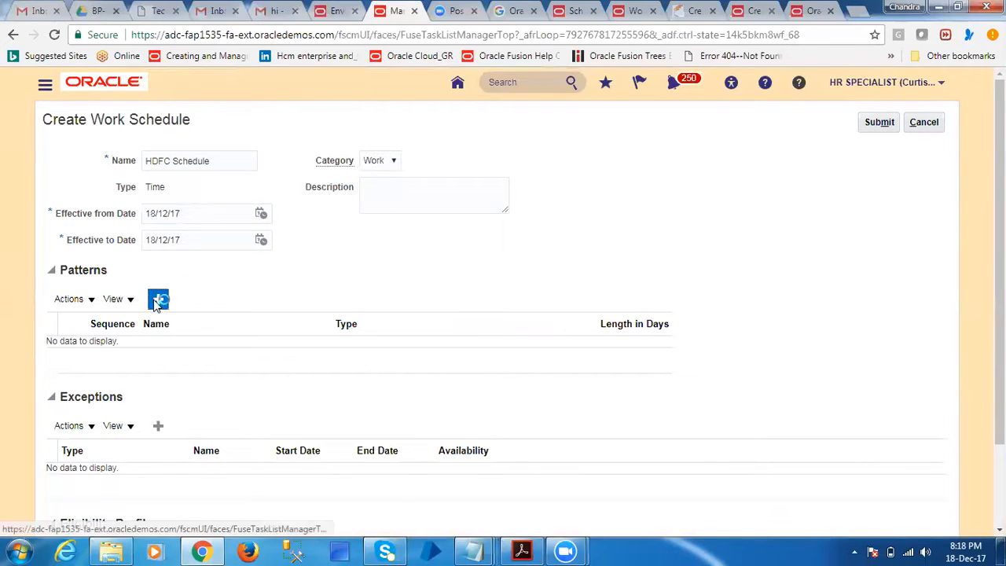
click(106, 354)
text(1)
key(Tab)
click(300, 353)
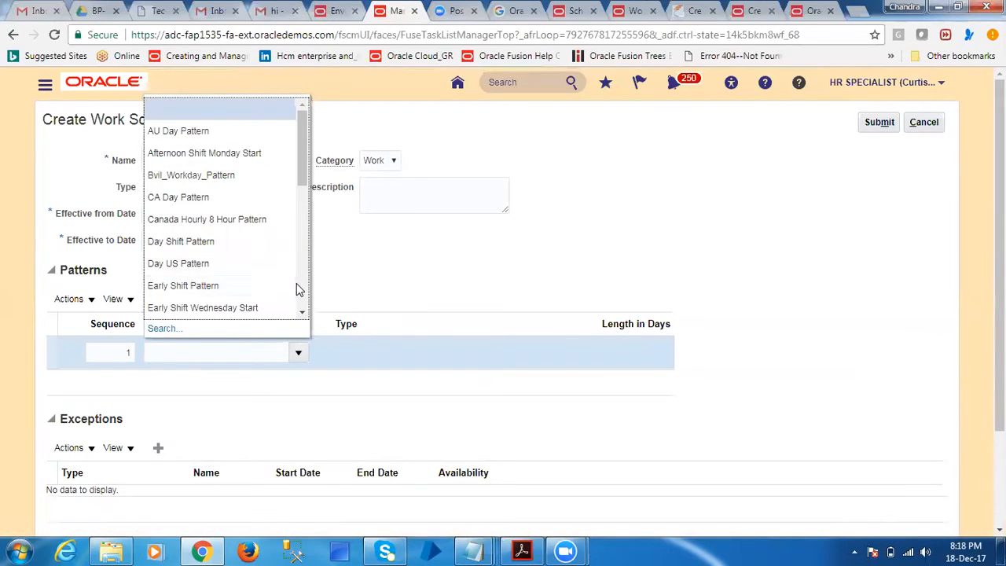
click(298, 291)
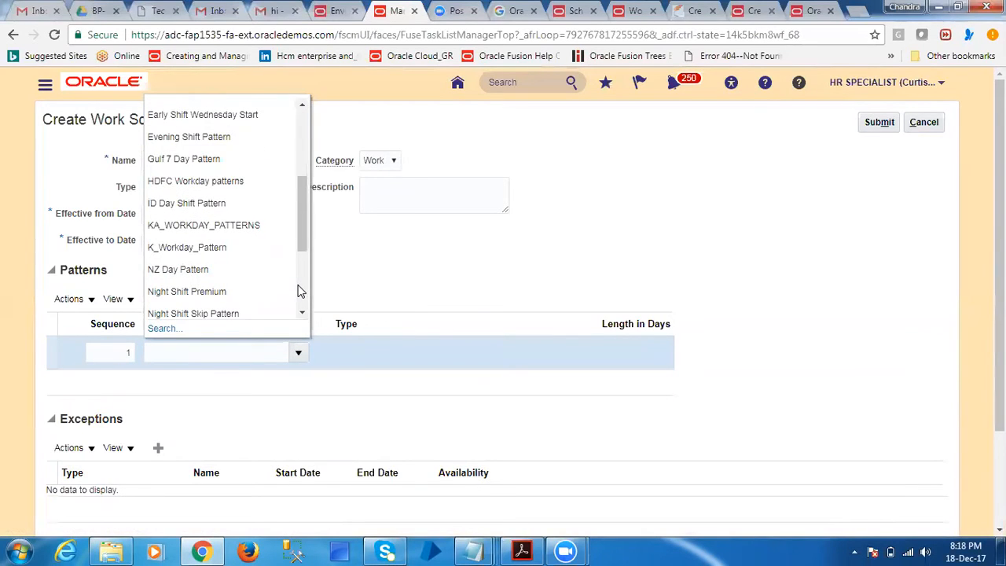
click(231, 180)
drag(147, 184, 189, 194)
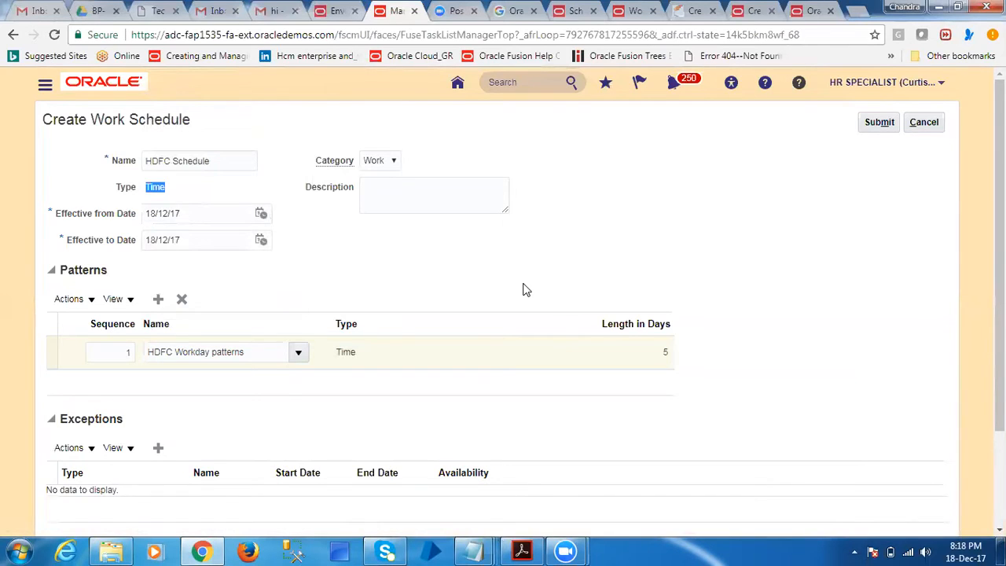
Try adding a Calendar event exception to the schedule, look through the available event names, and remove the exception row
scroll(523, 288, down, 3)
drag(63, 294, 132, 297)
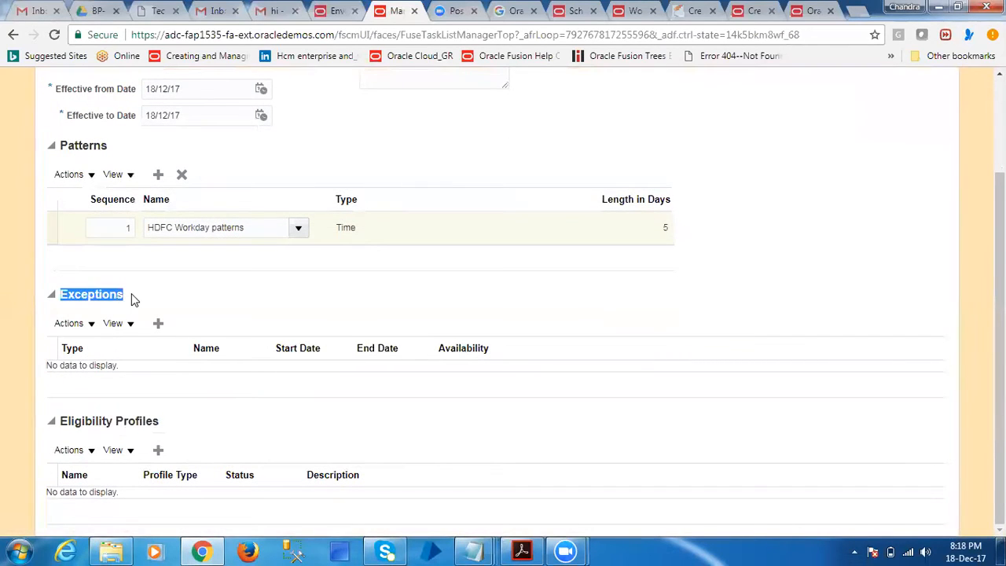
click(158, 323)
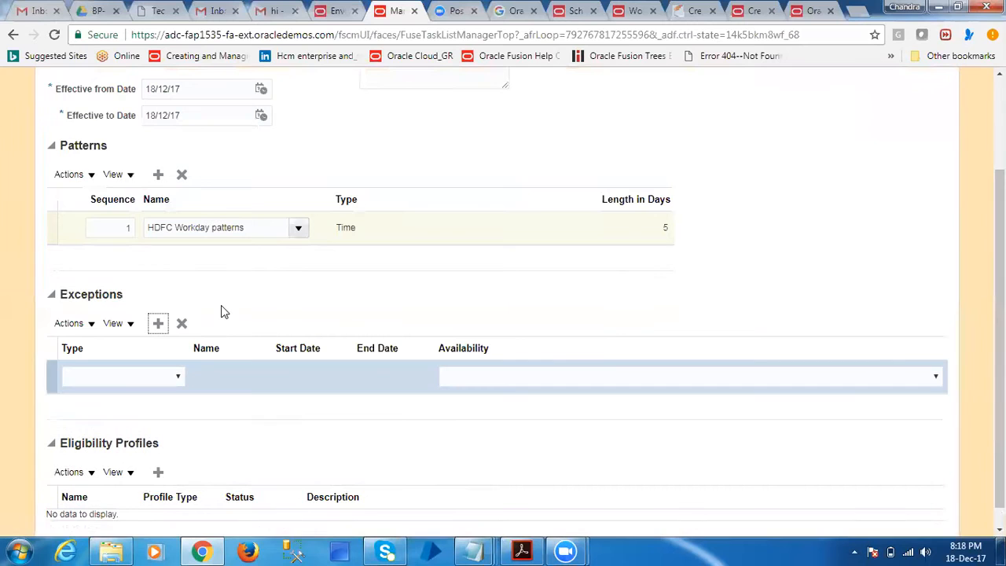
click(178, 377)
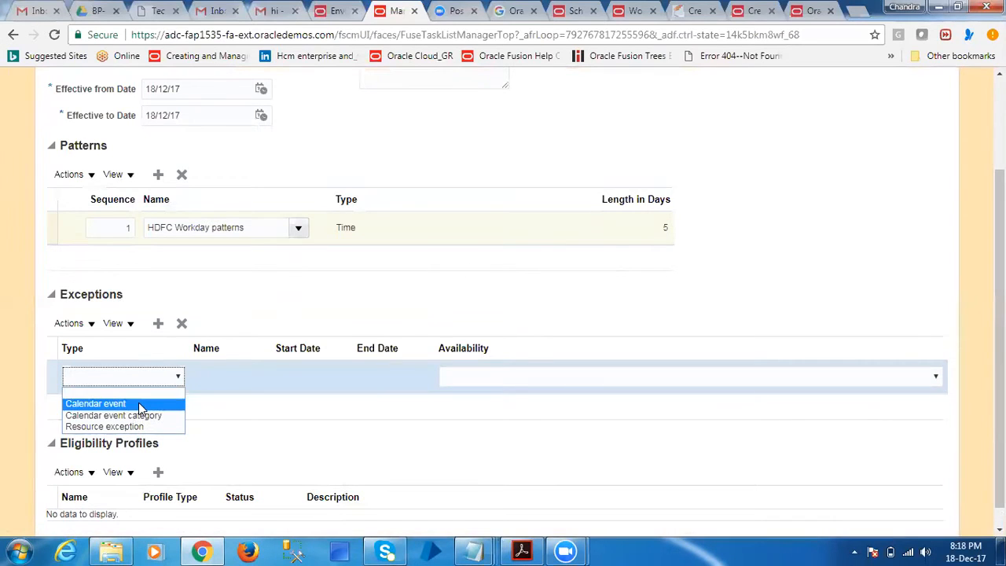
click(96, 403)
click(569, 377)
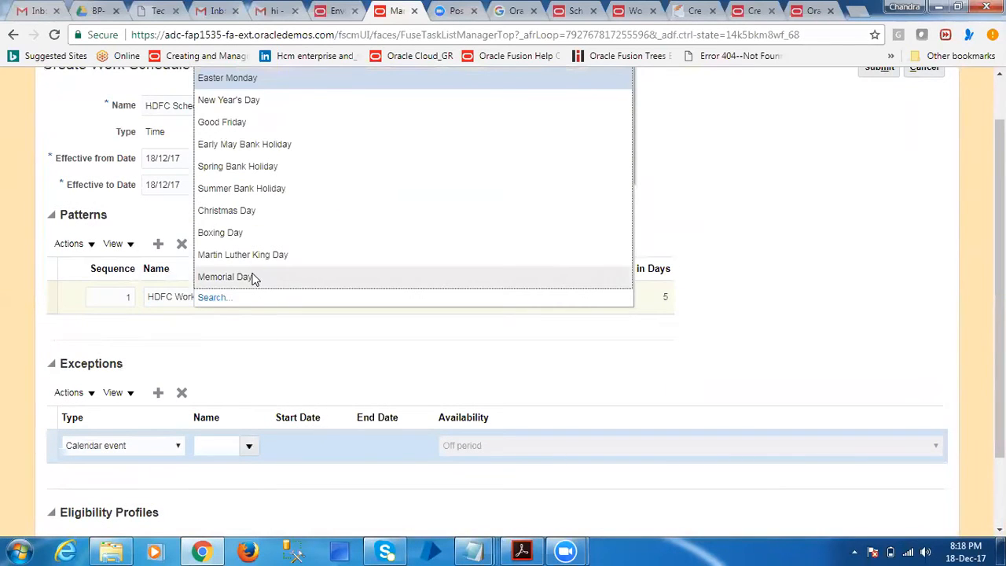
click(242, 382)
click(182, 392)
scroll(267, 424, down, 1)
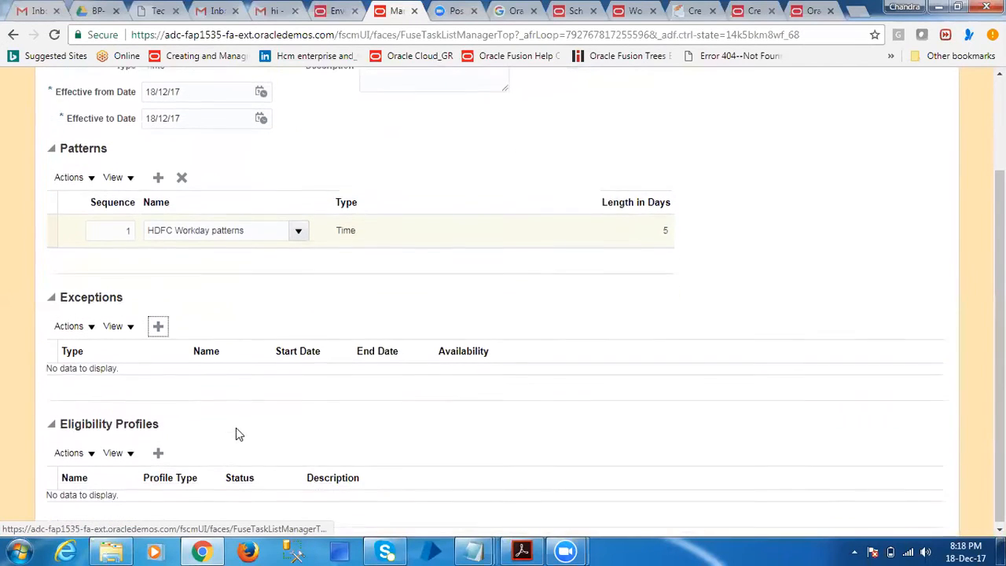
Add an eligibility profile row and assign HDFC Eligibility profile by searching for the name HDFC
click(158, 449)
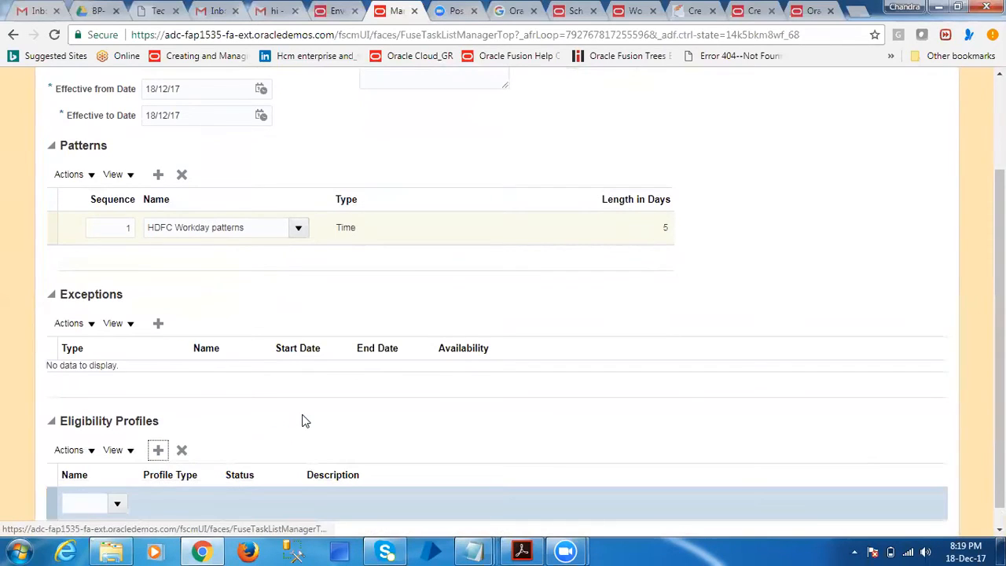
click(117, 502)
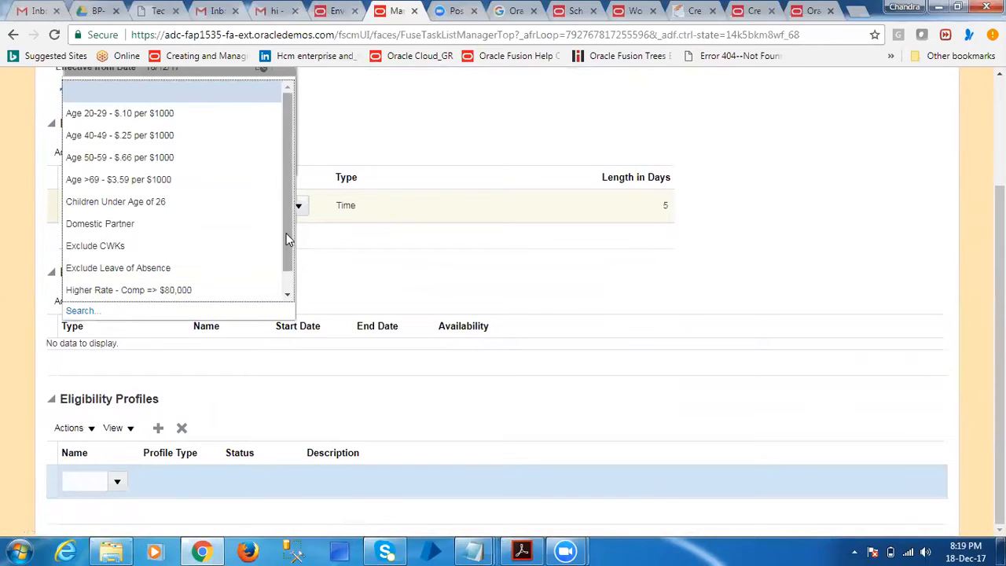
click(287, 294)
click(79, 310)
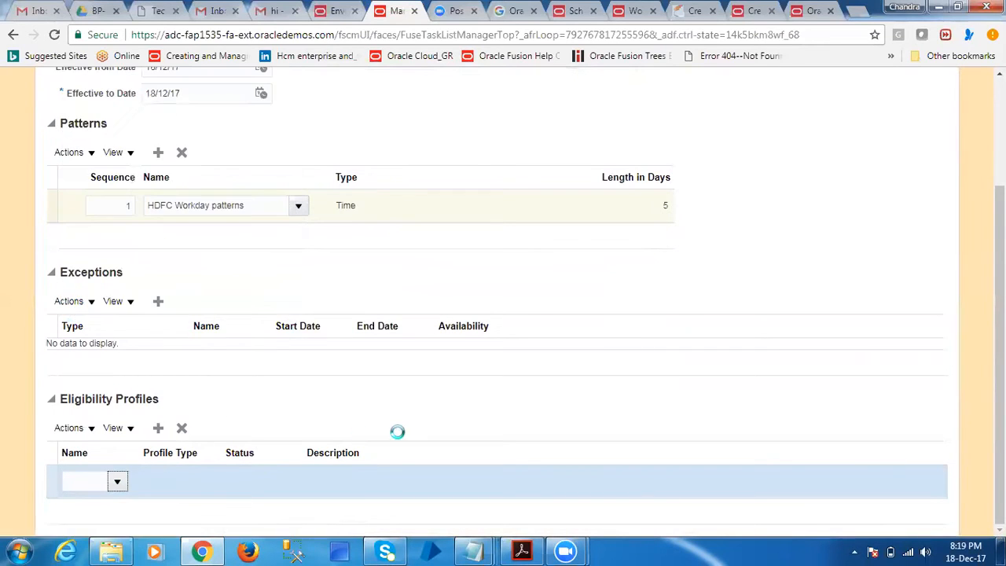
click(487, 124)
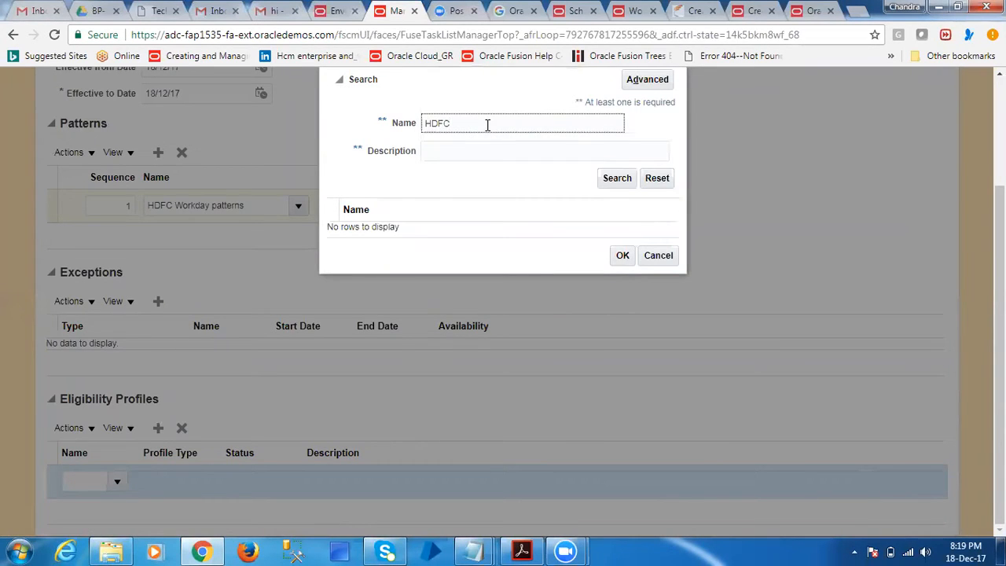
key(Return)
click(416, 226)
click(625, 261)
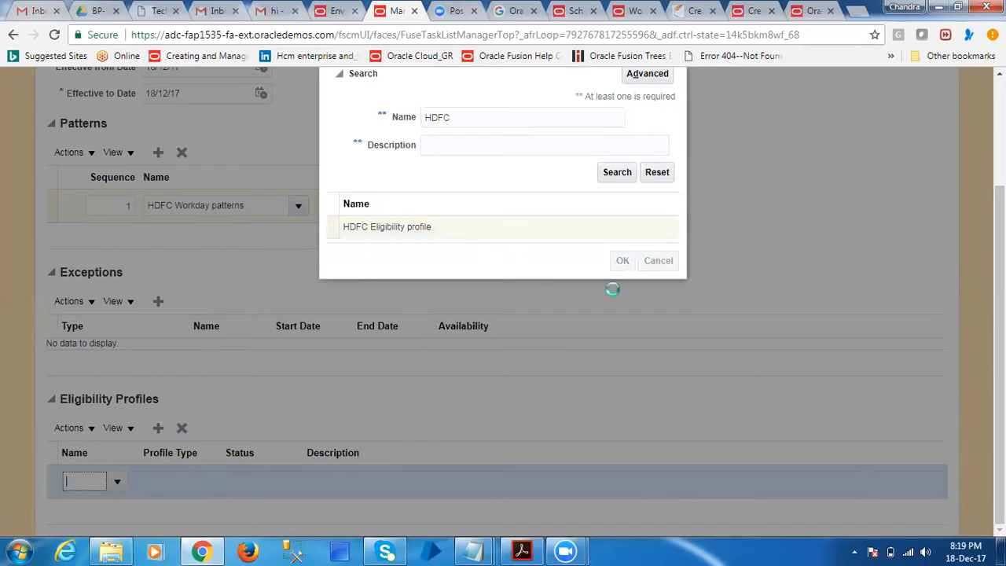
Submit the completed HDFC Schedule and close Manage Work Schedules to return to the setup task list
scroll(707, 310, up, 3)
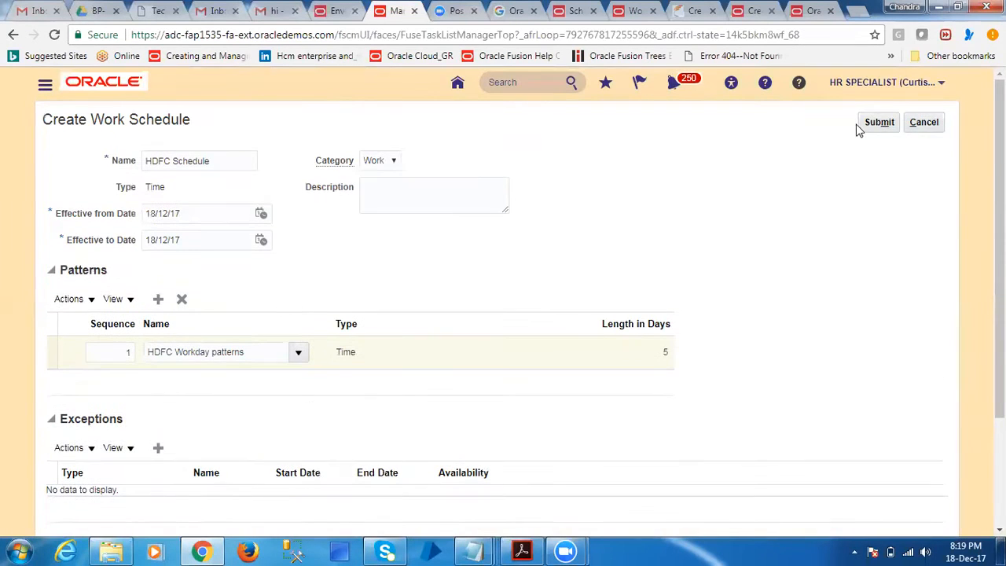
scroll(174, 384, down, 3)
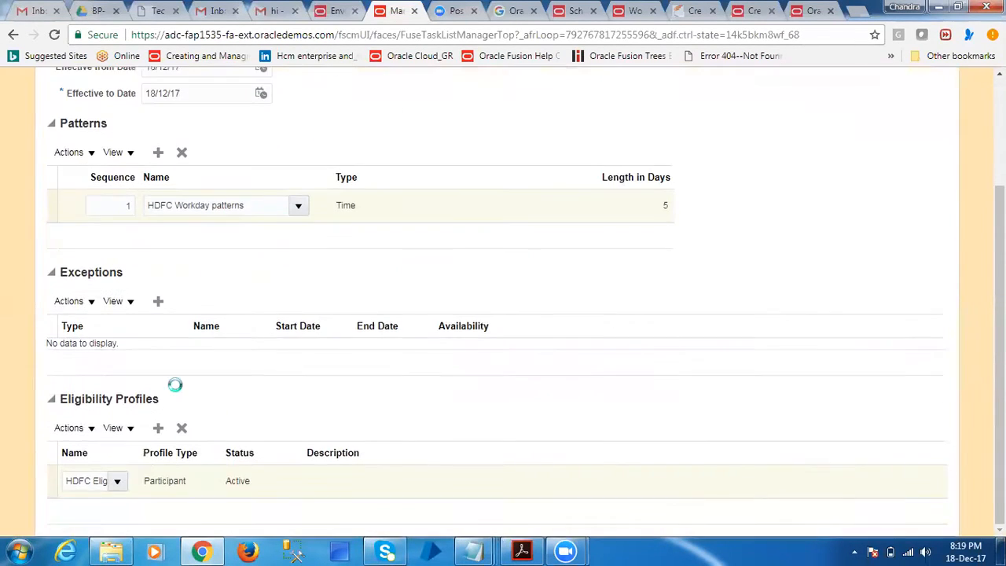
click(553, 173)
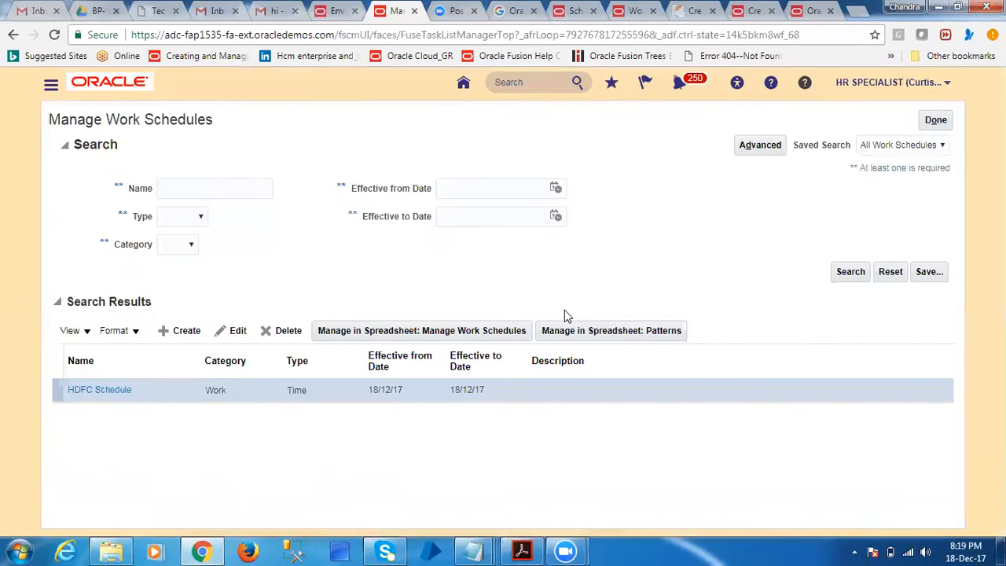
click(937, 119)
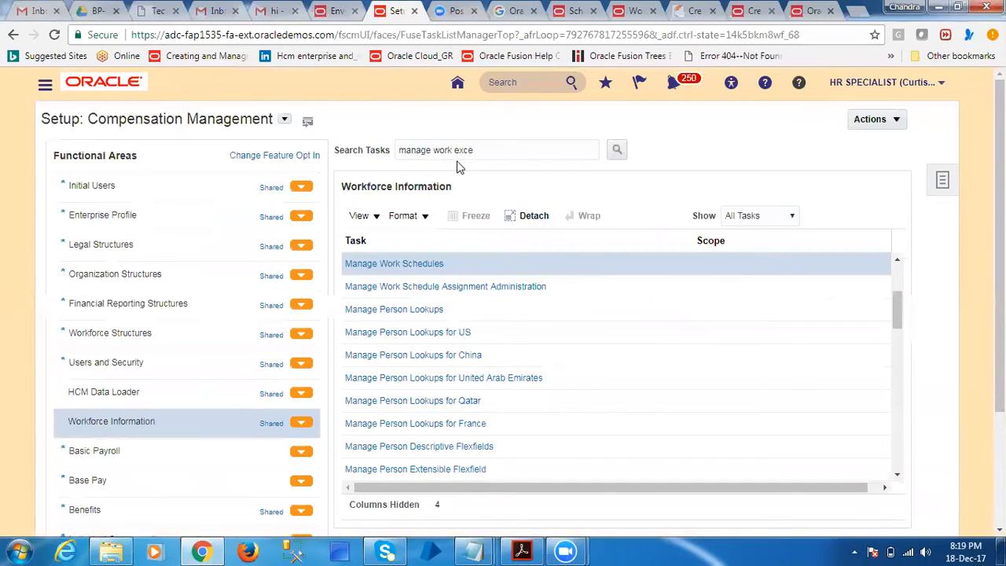
Search the setup tasks for manage calendar event, open Manage Calendar Events, and start creating a new calendar event
drag(431, 150, 495, 146)
text(calendat)
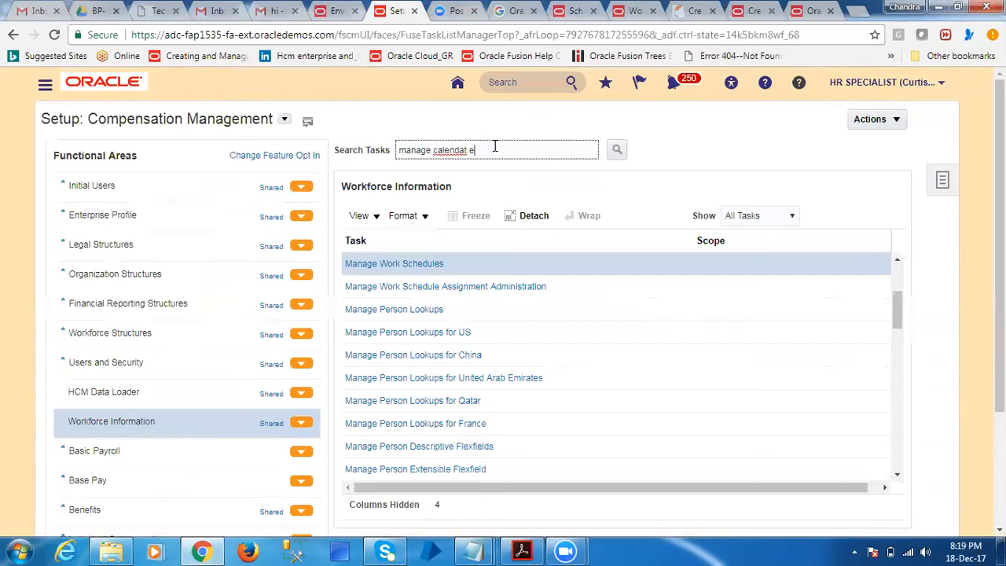
key(Return)
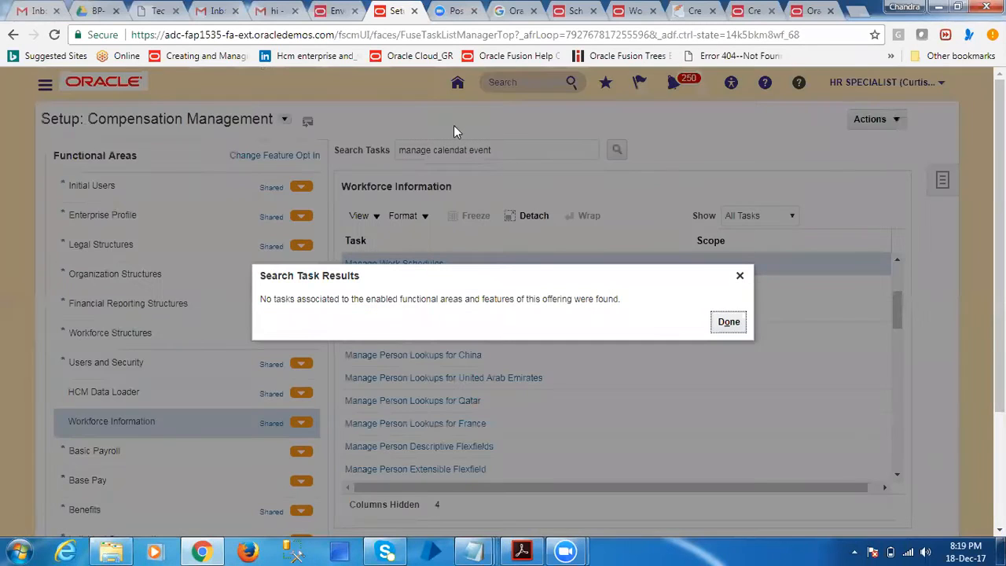
click(727, 322)
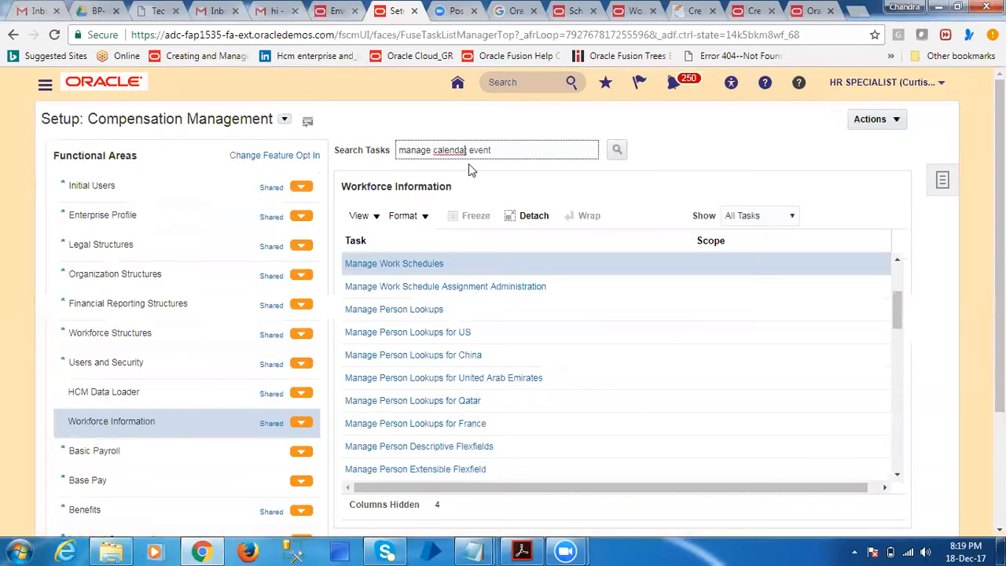
text(r)
key(Return)
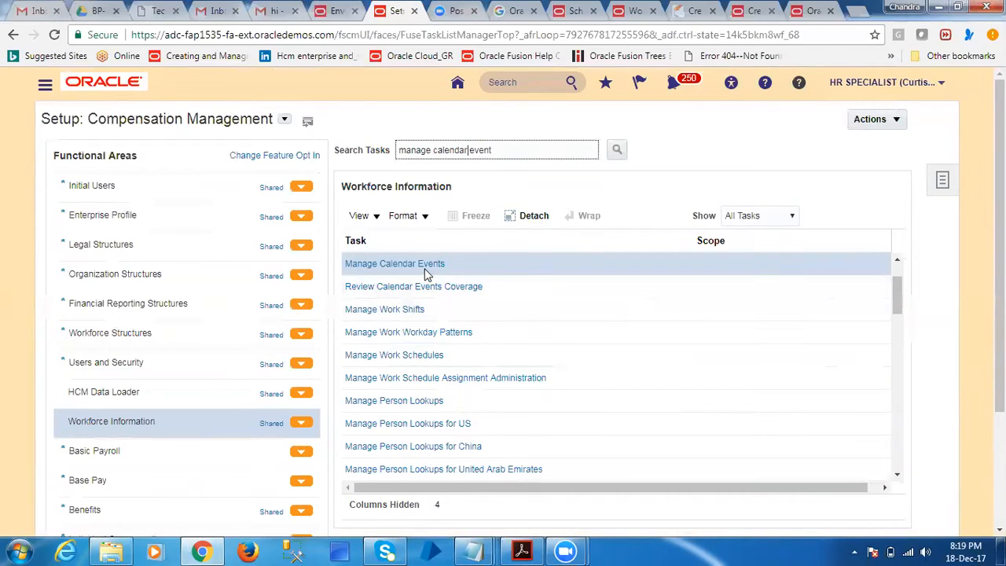
click(427, 265)
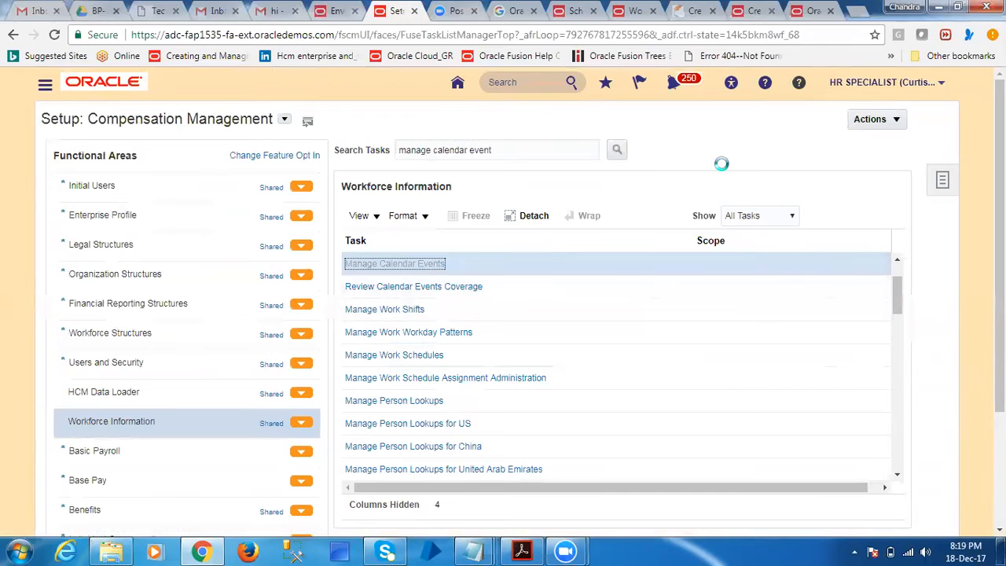
click(215, 336)
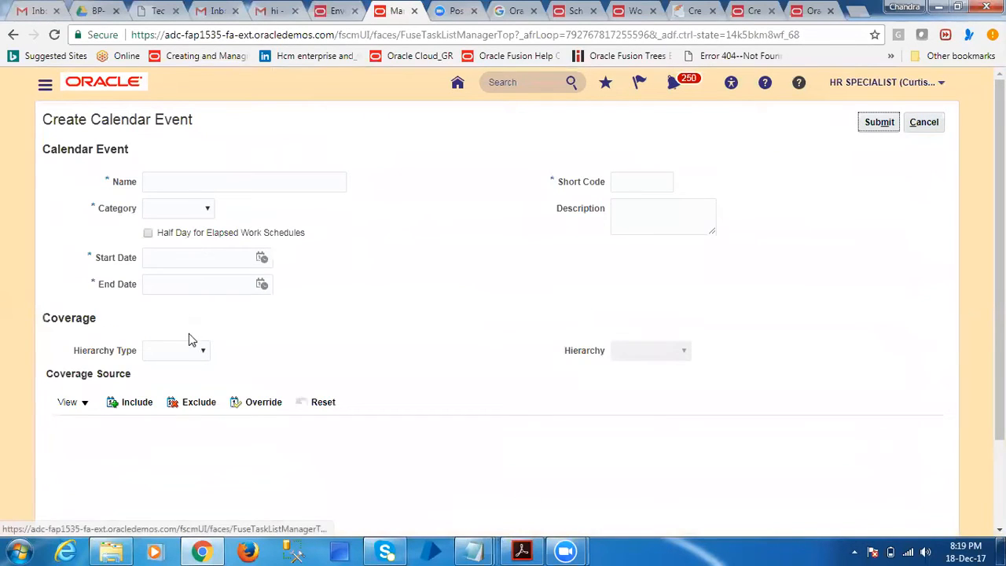
Name the event HDFC Calendar Event, set its category to Public holiday, and enter the short code HDFC
click(194, 182)
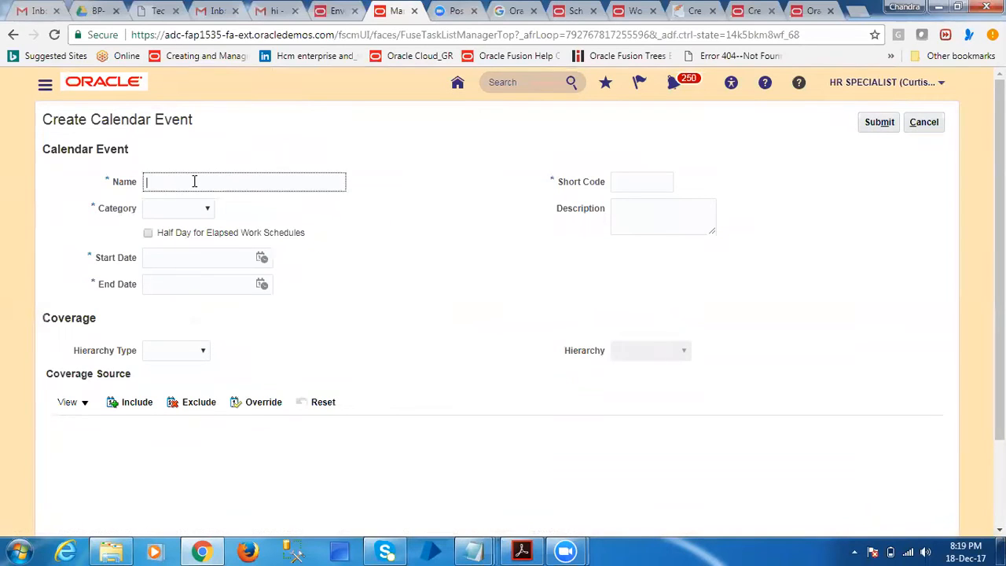
text(HDFC Calendar Event)
key(Tab)
click(200, 215)
click(192, 237)
click(629, 180)
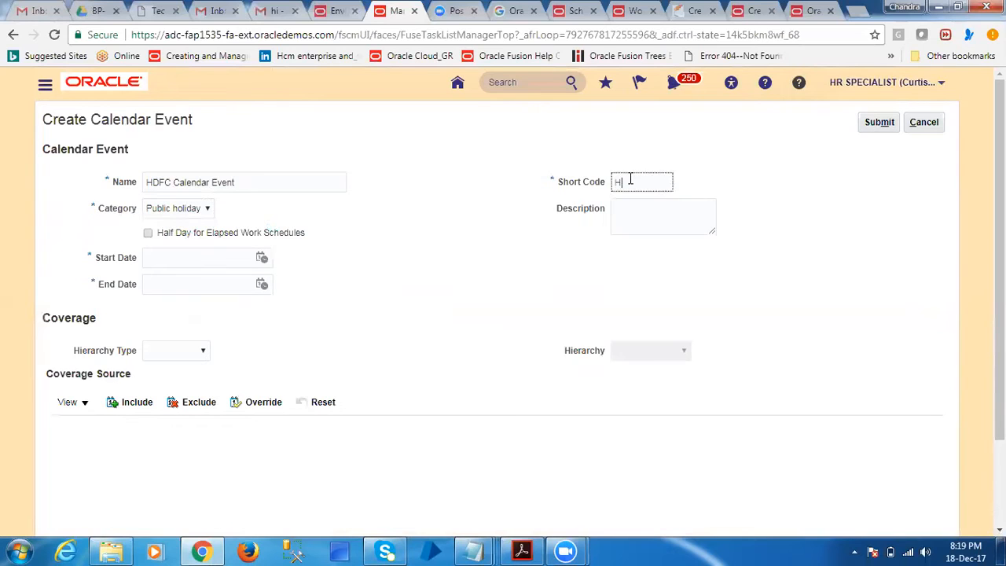
Set the calendar event's start date and time to 25/12/17 12:00 AM
click(206, 255)
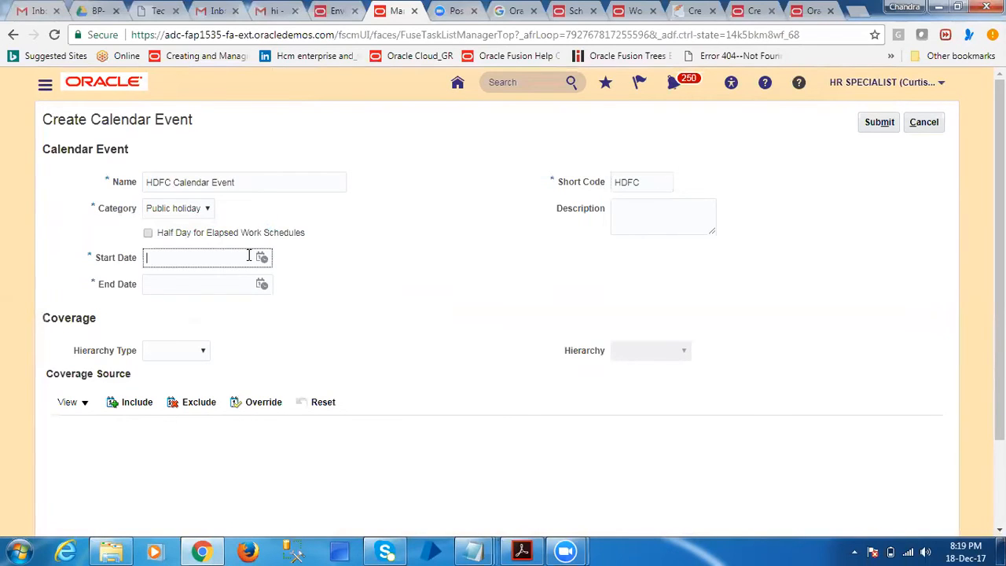
click(262, 257)
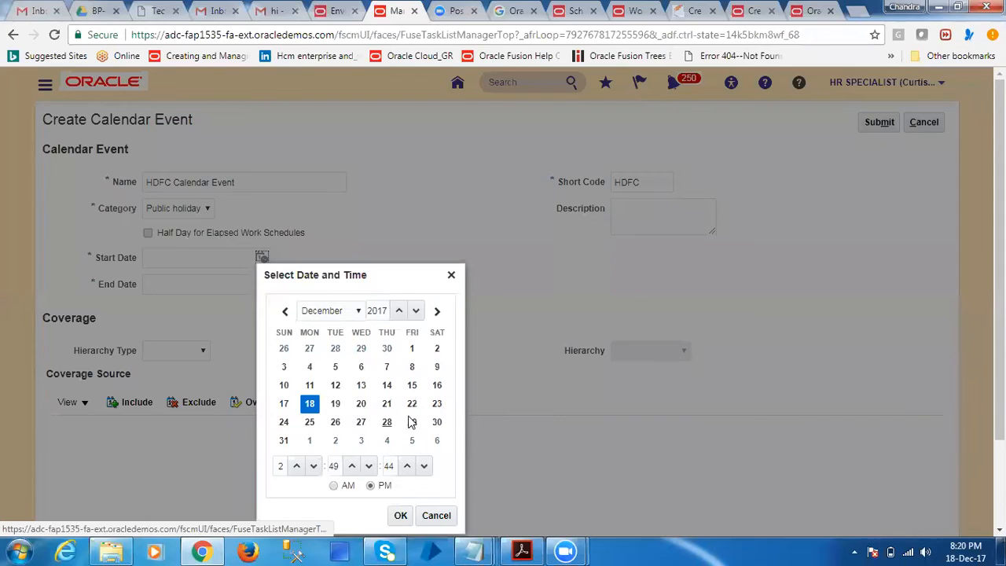
click(309, 421)
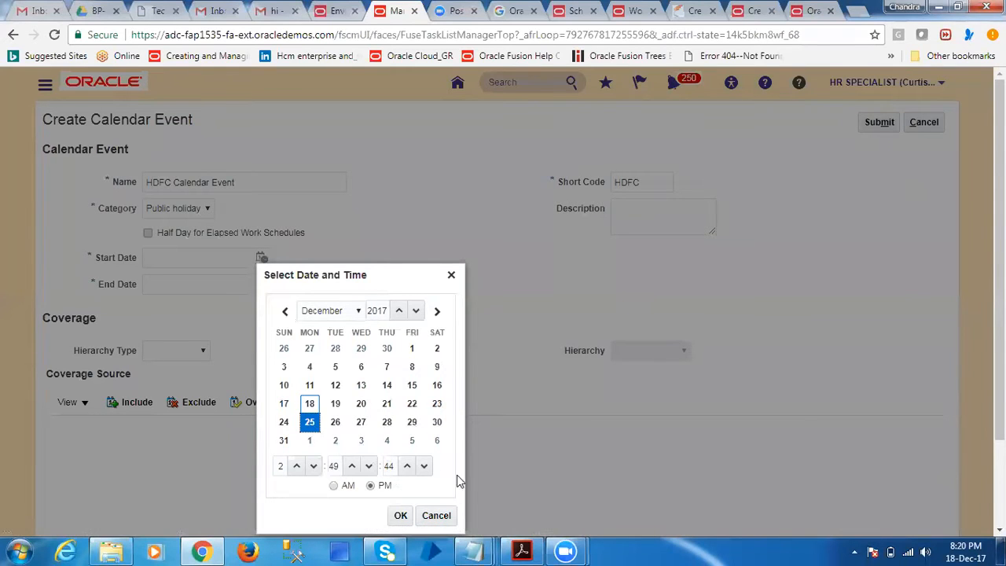
click(398, 515)
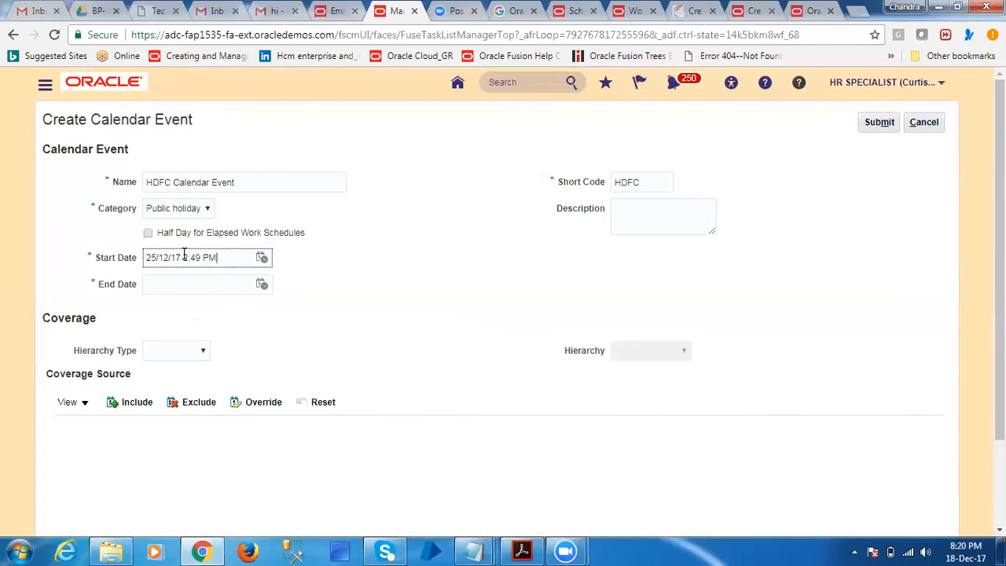
key(Delete)
text(9)
key(BackSpace)
key(BackSpace)
text(12:)
key(BackSpace)
text(00)
text(:00)
click(222, 285)
Copy the start date into the calendar event's end date and change it to 26/12/17 12:00 AM
drag(241, 258, 71, 259)
key(ctrl+c)
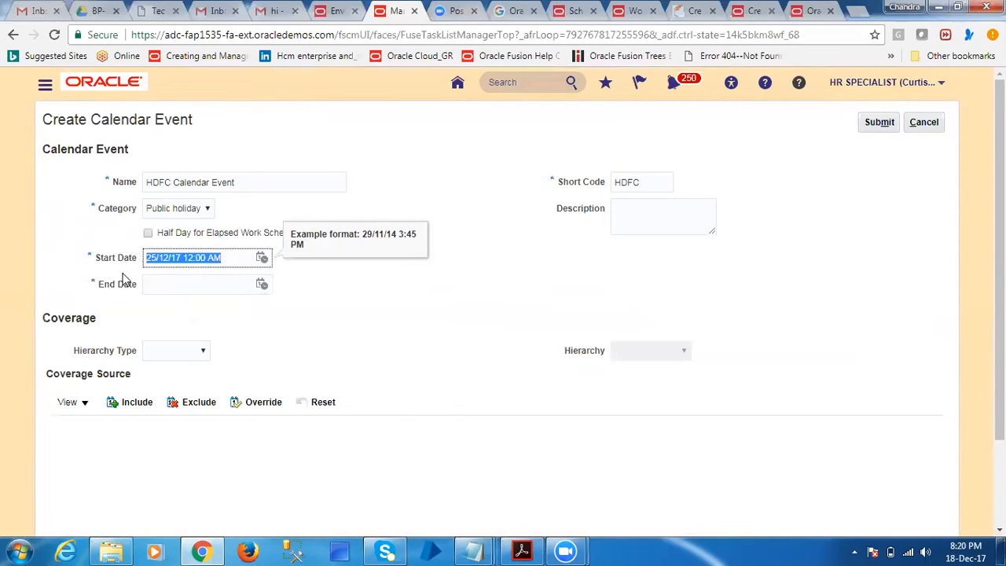
click(167, 282)
key(ctrl+v)
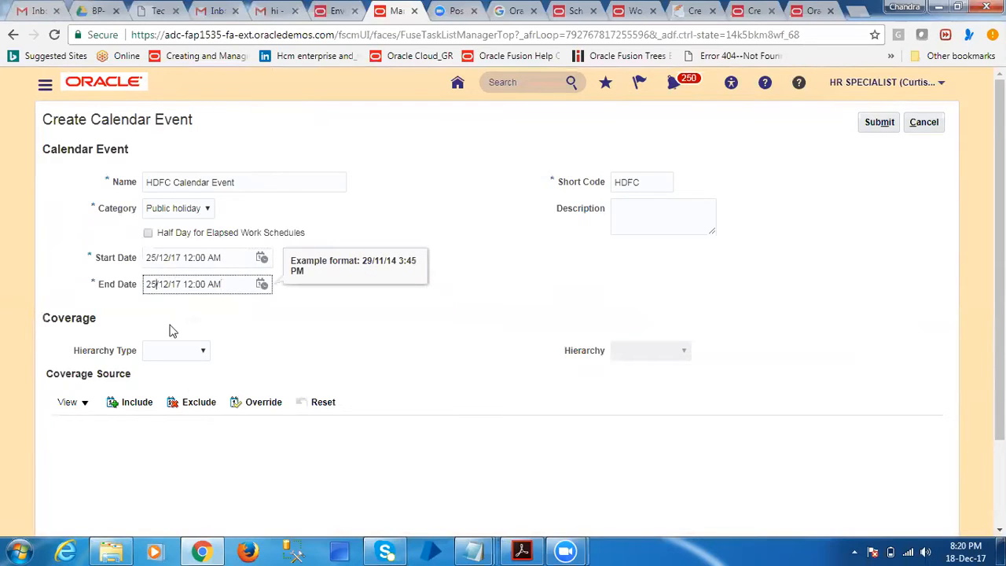
key(BackSpace)
text(6)
click(298, 316)
click(195, 356)
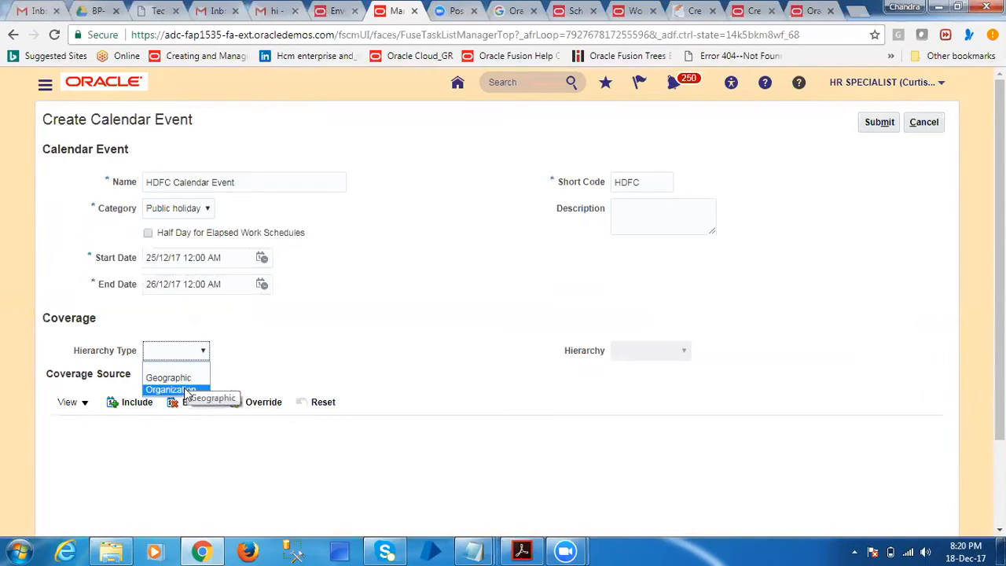
click(186, 390)
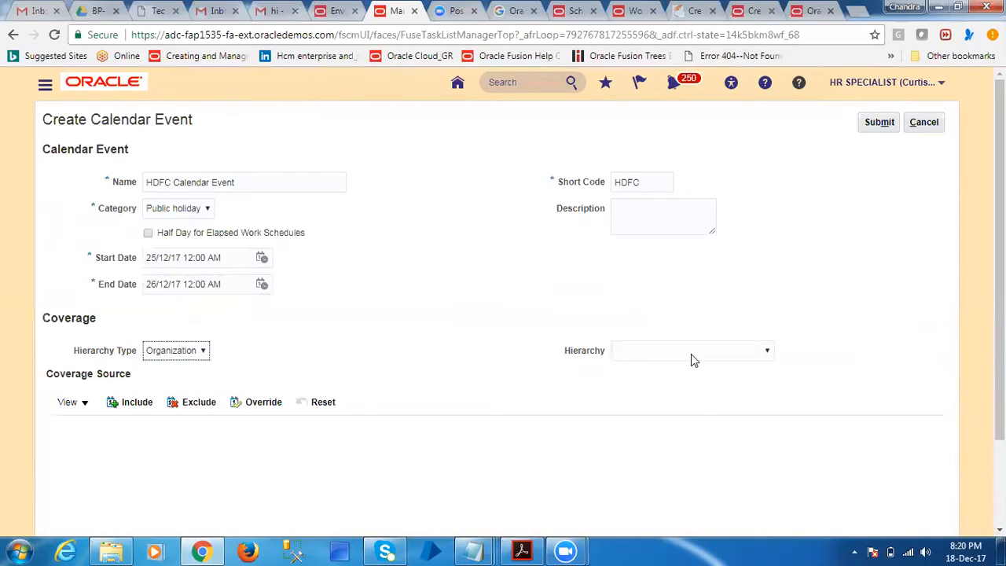
click(691, 353)
click(237, 363)
click(190, 355)
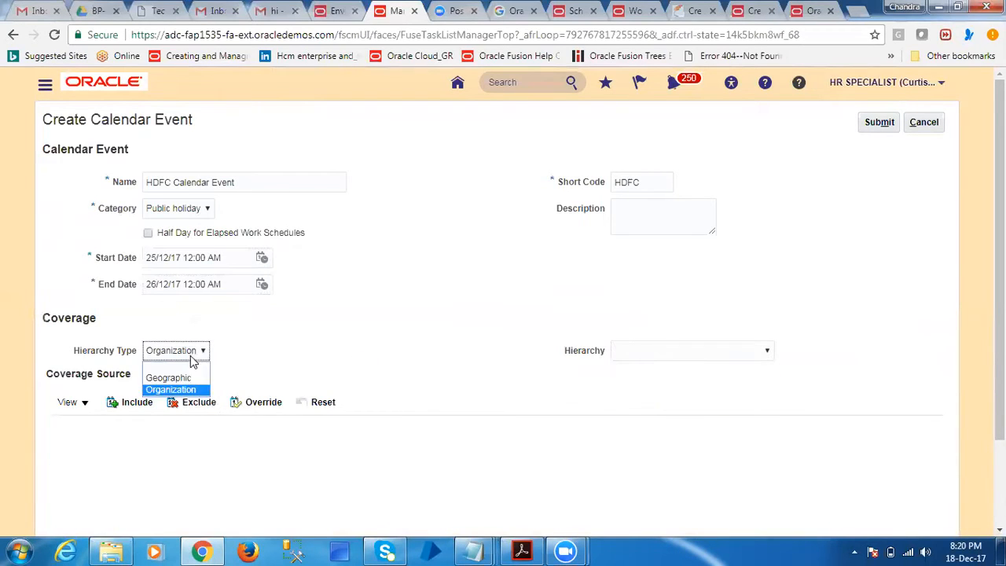
click(177, 366)
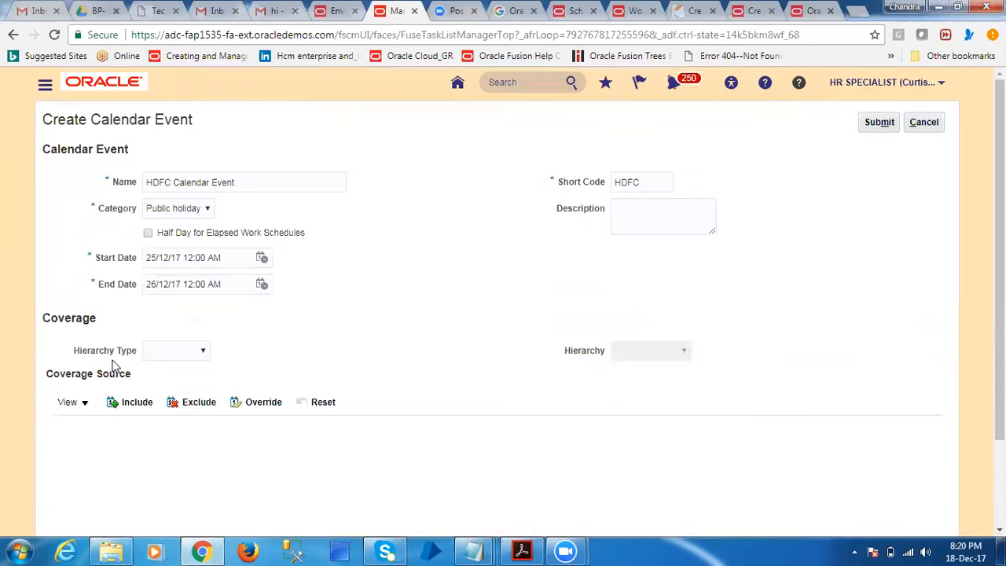
Submit the HDFC Calendar Event without a coverage hierarchy and acknowledge the confirmation
click(135, 404)
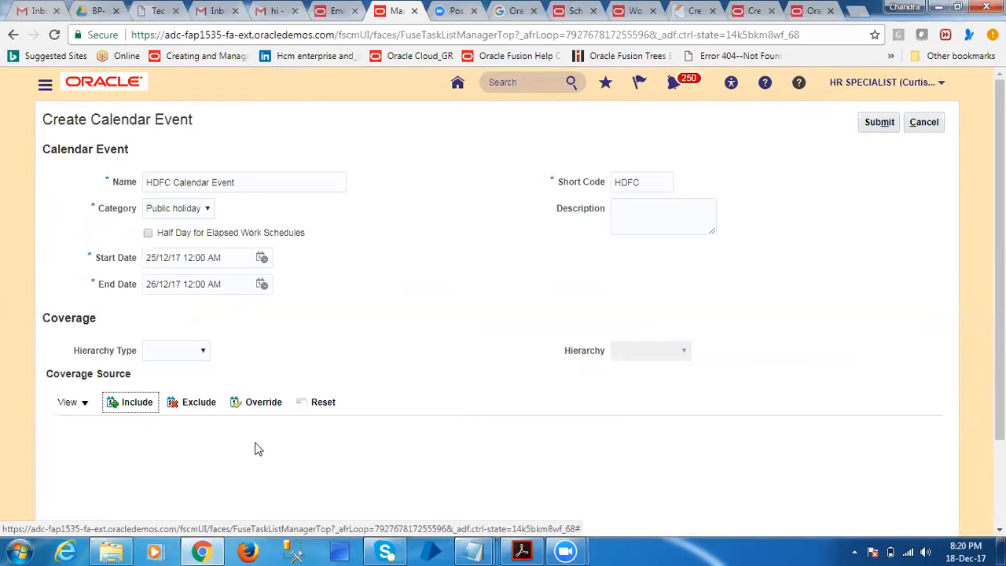
scroll(253, 449, down, 3)
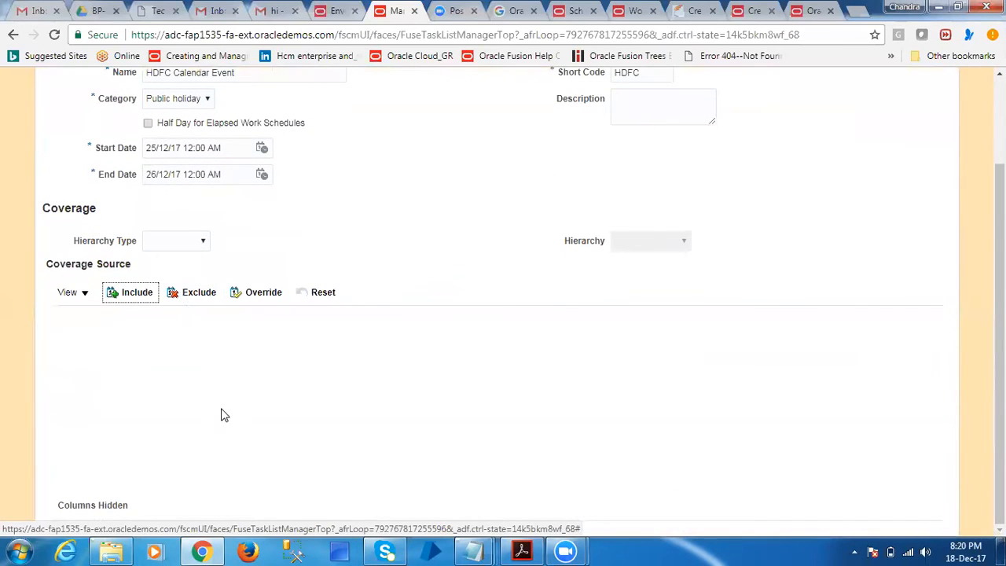
scroll(236, 314, up, 3)
click(878, 122)
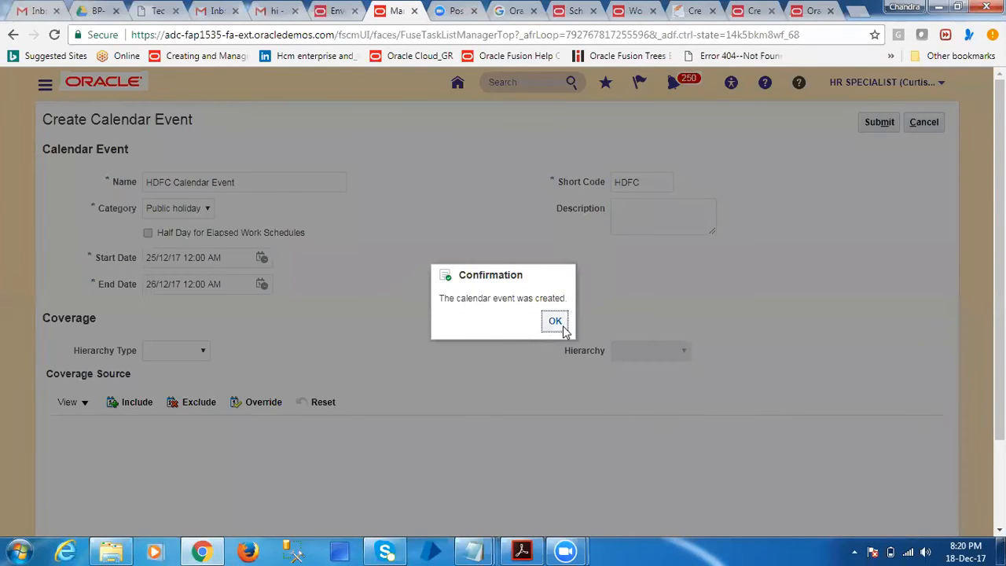
click(562, 325)
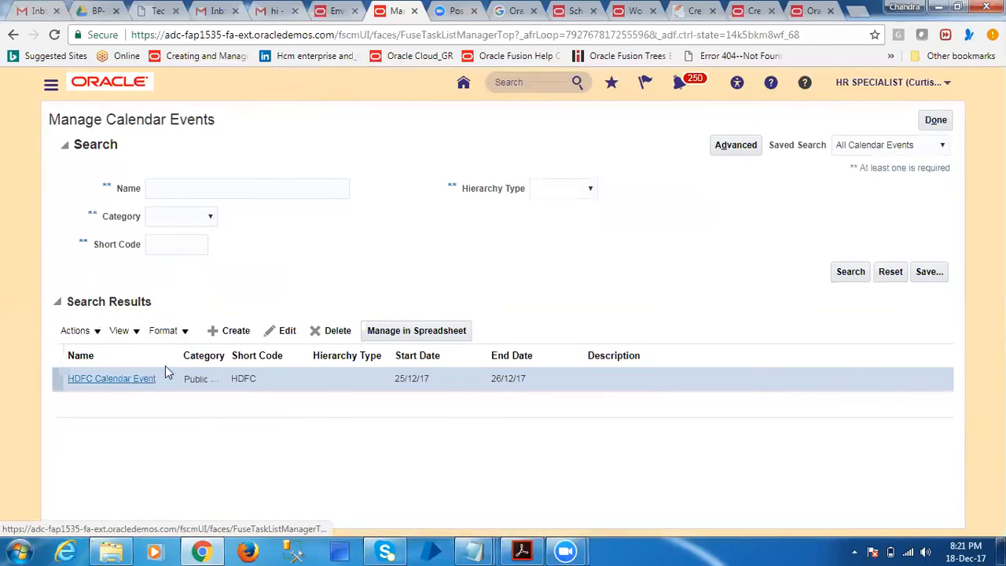
Return to the setup tasks, open Manage Work Schedules, search for HDFC, and open the HDFC Schedule for editing
click(935, 120)
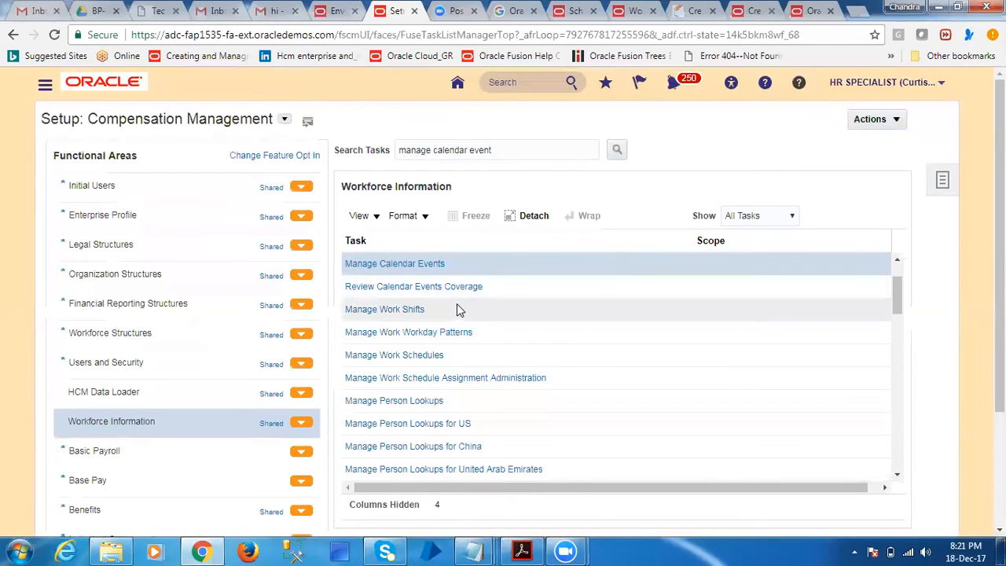
click(411, 356)
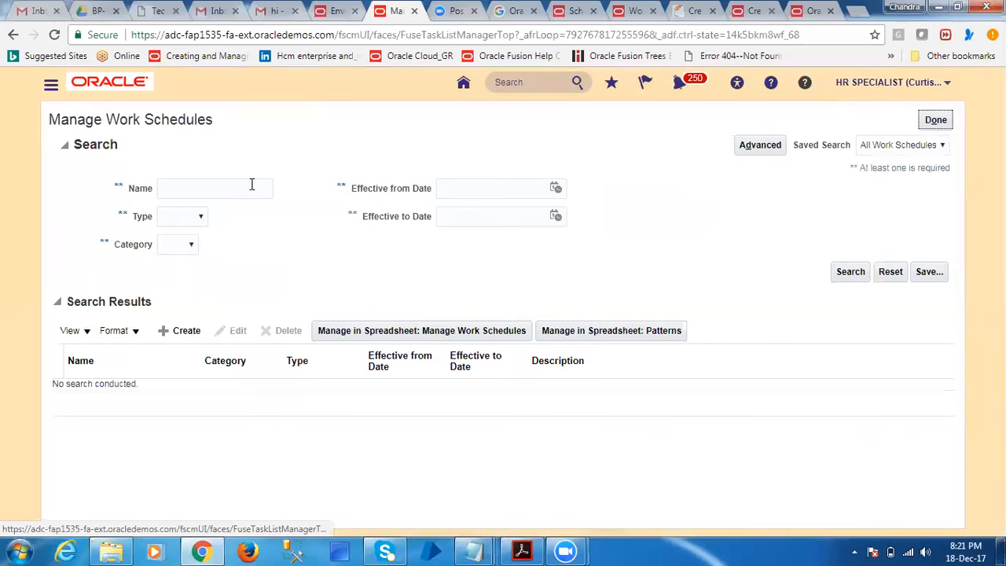
click(251, 184)
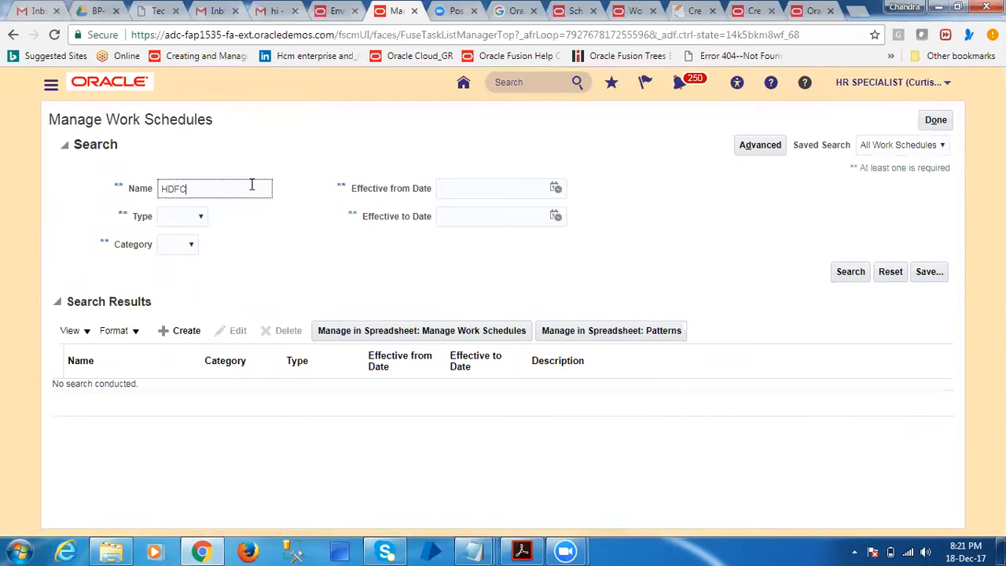
key(Return)
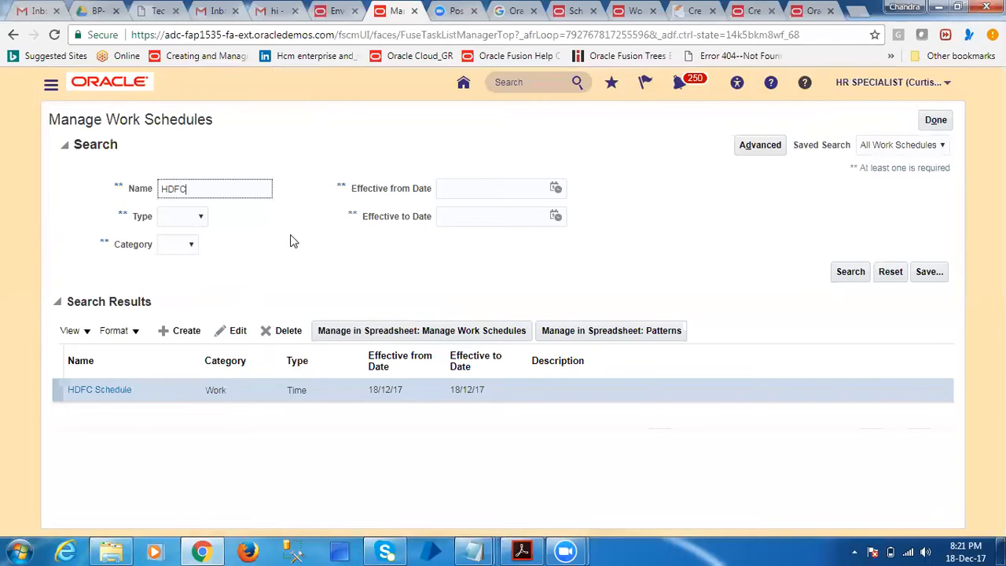
click(99, 389)
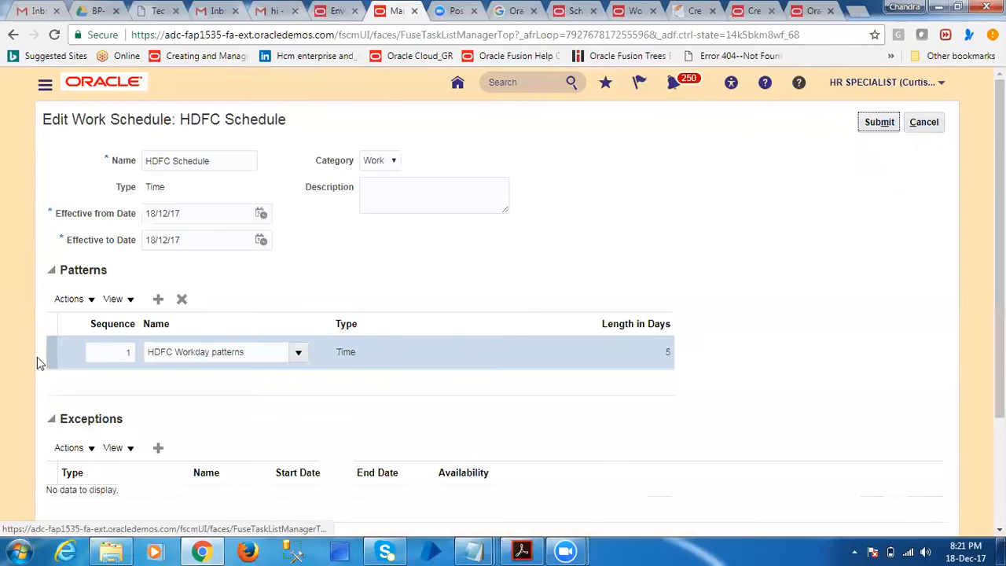
Add an exception row to the HDFC Schedule and set its type to Calendar event
drag(66, 268, 143, 272)
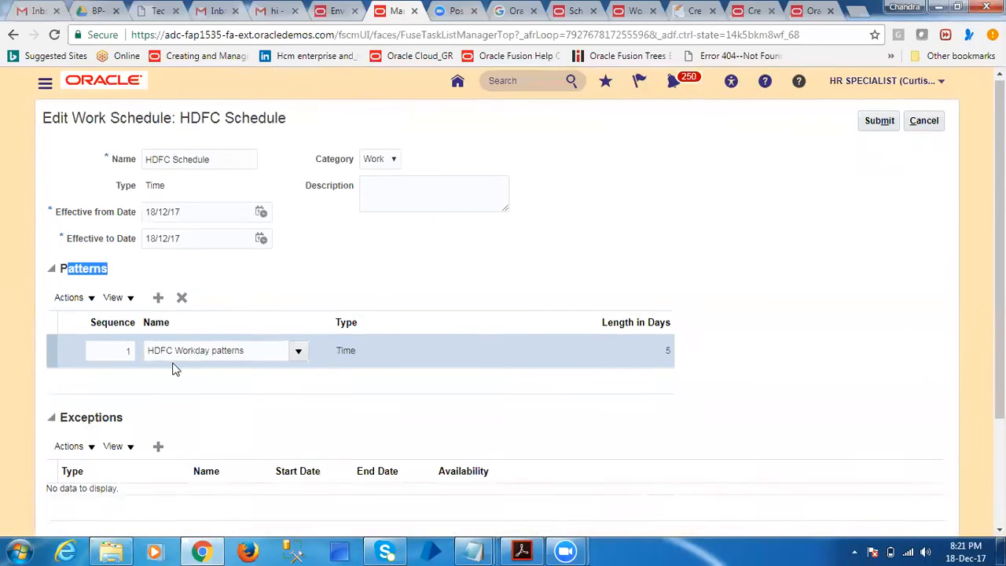
scroll(122, 446, down, 2)
click(158, 302)
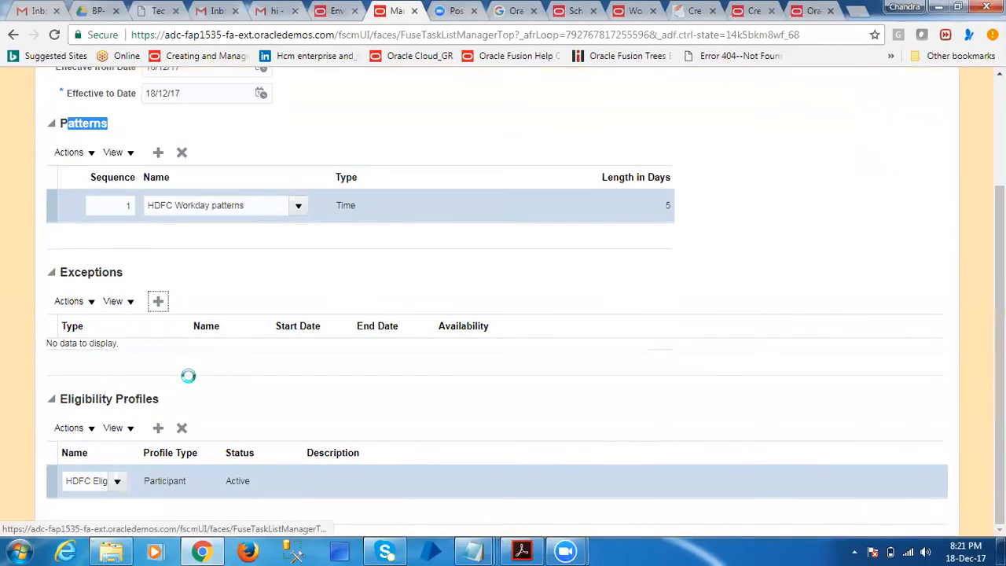
click(181, 355)
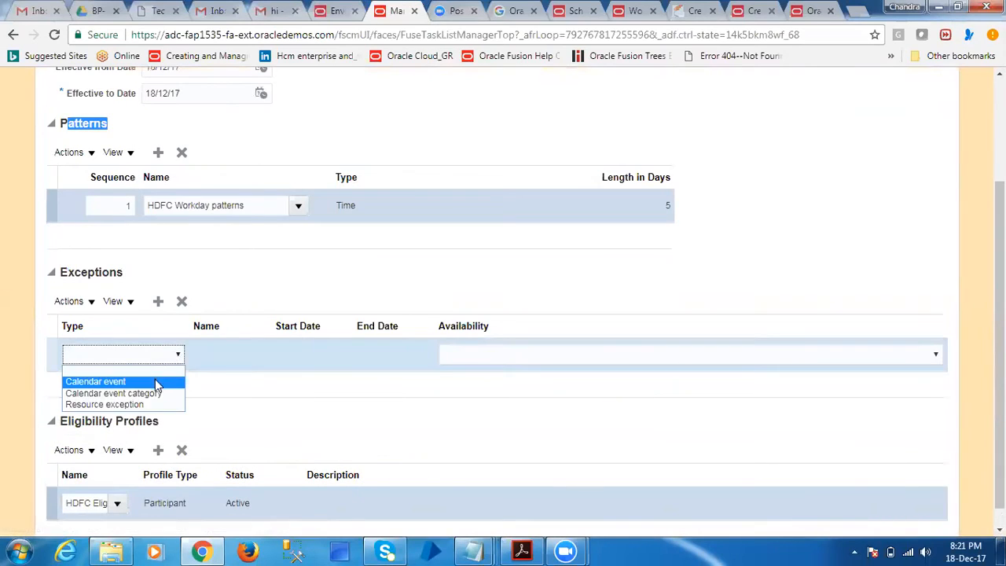
click(156, 382)
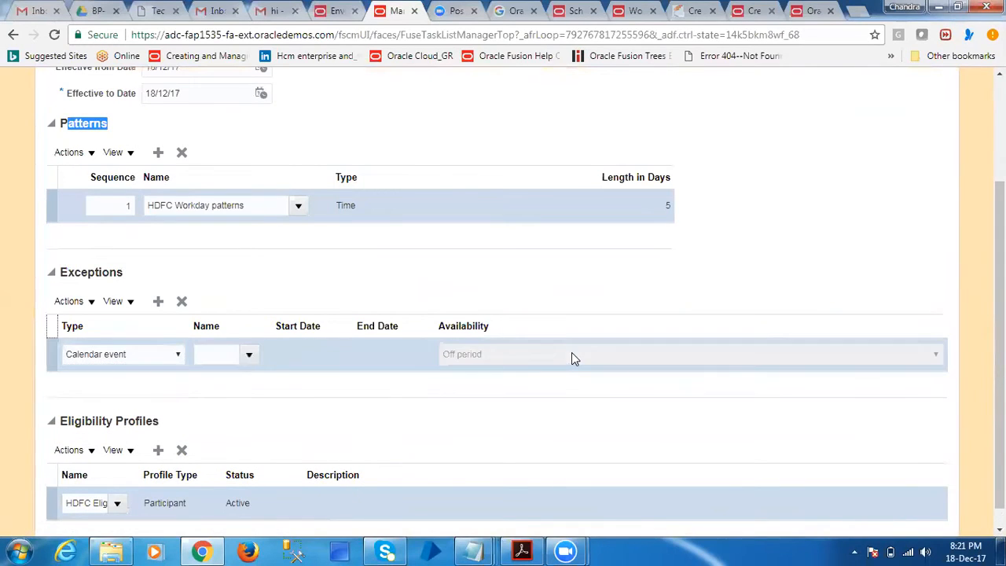
Search the calendar events for HDF and select HDFC Calendar Event as the exception's name
click(248, 355)
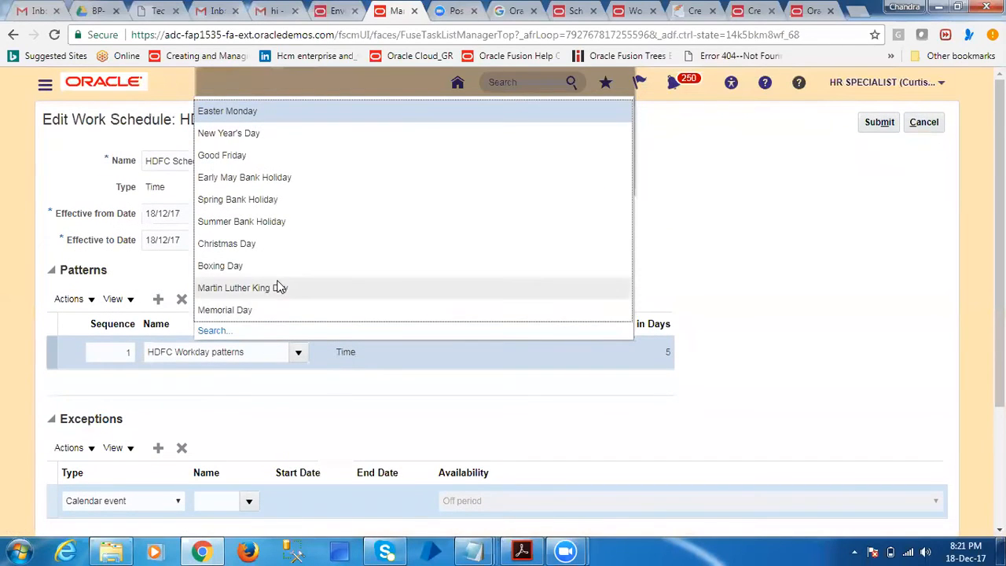
click(214, 331)
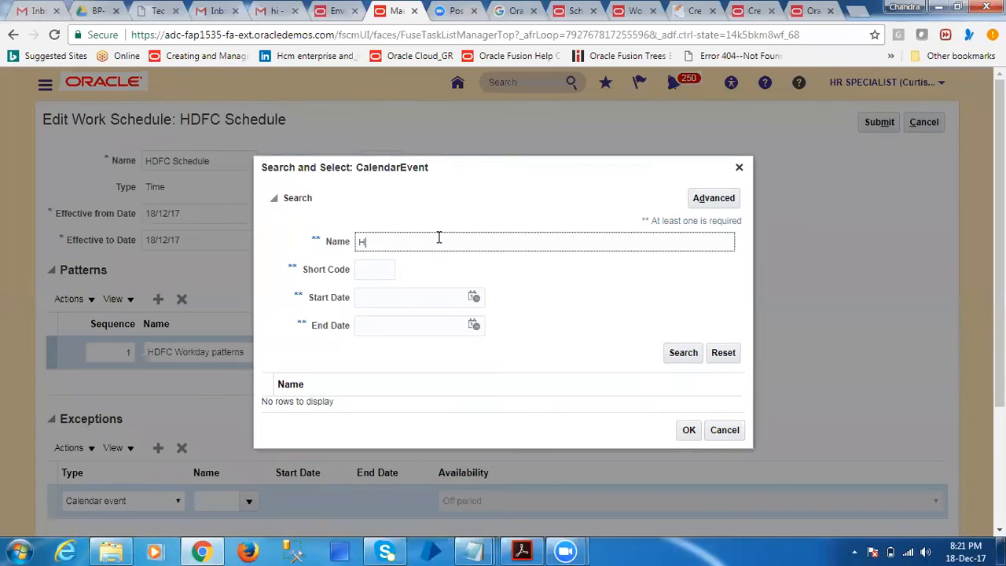
click(680, 354)
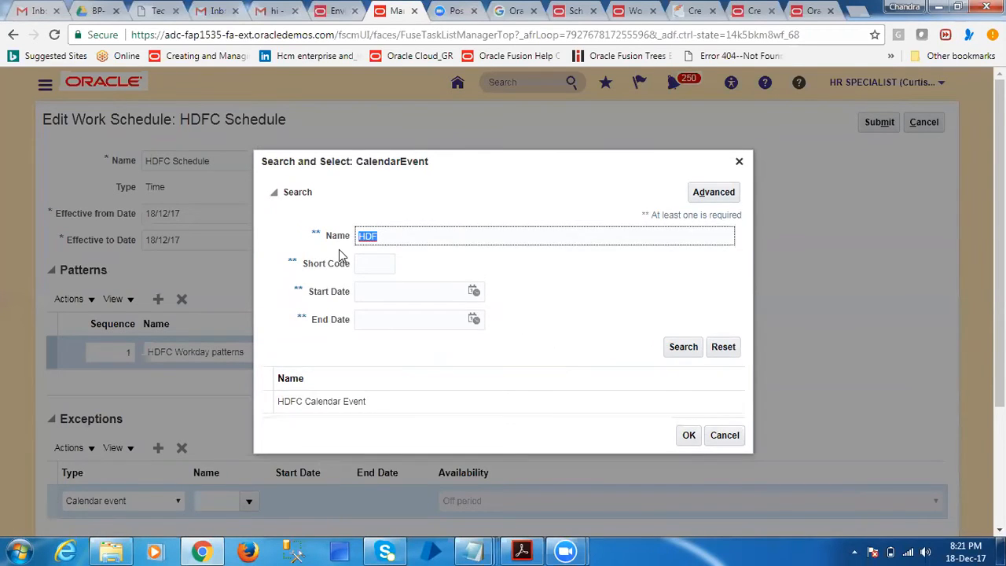
click(355, 411)
click(688, 434)
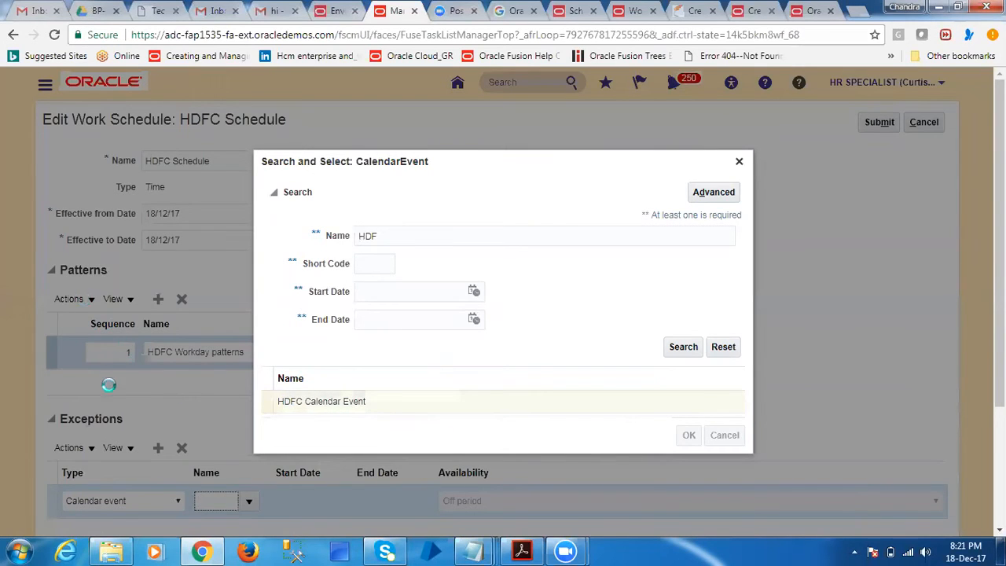
Review the schedule's exceptions, submit the updated HDFC Schedule, and acknowledge the confirmation
scroll(200, 480, down, 2)
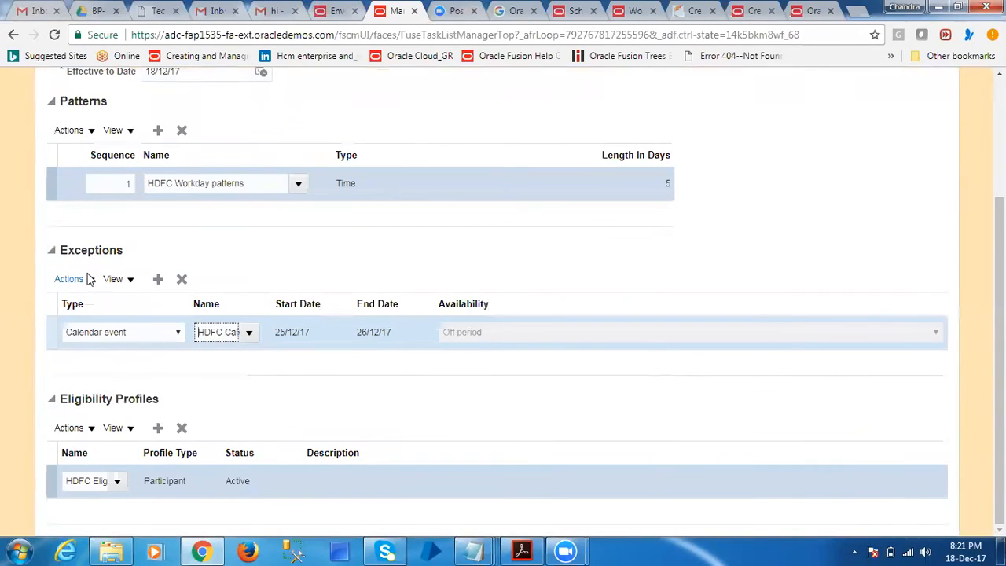
drag(58, 250, 130, 258)
scroll(527, 262, up, 3)
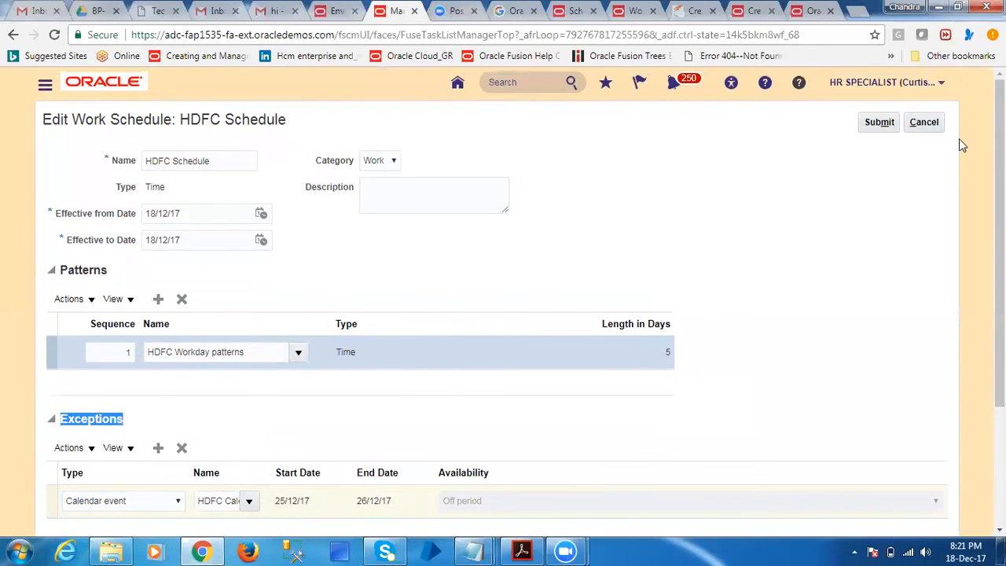
click(879, 123)
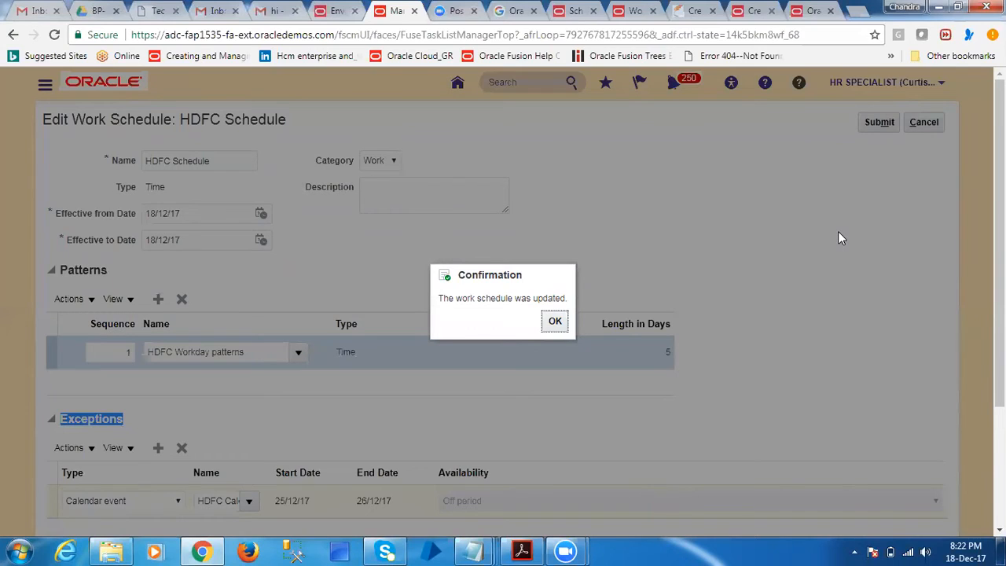
click(555, 321)
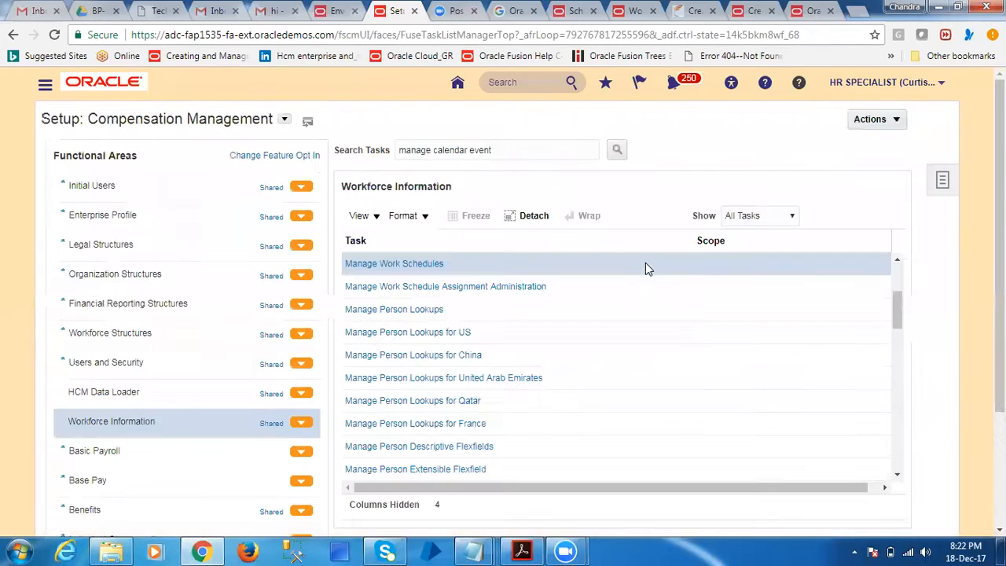
Leave the setup tasks and open the Person Management search under My Workforce
click(44, 87)
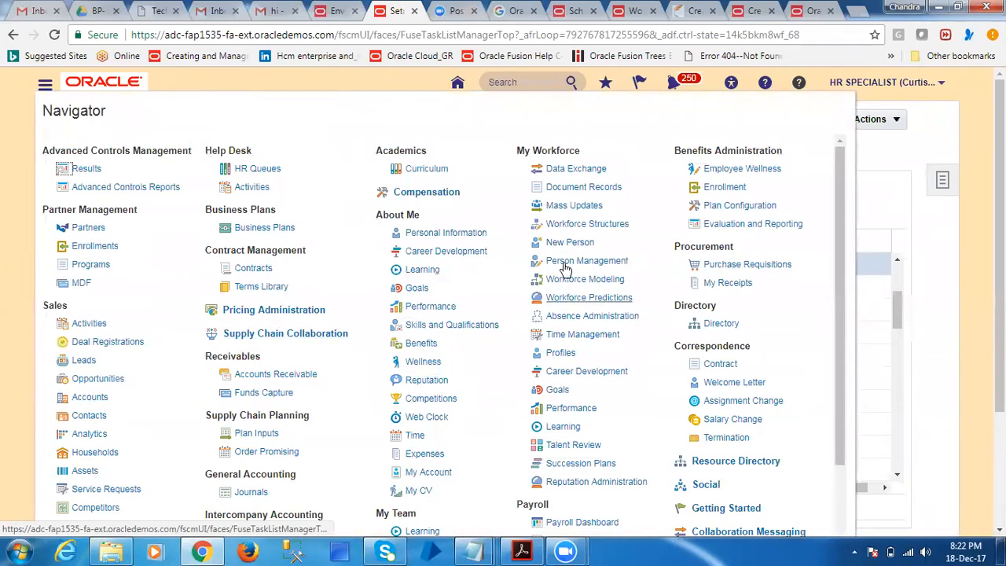
click(569, 243)
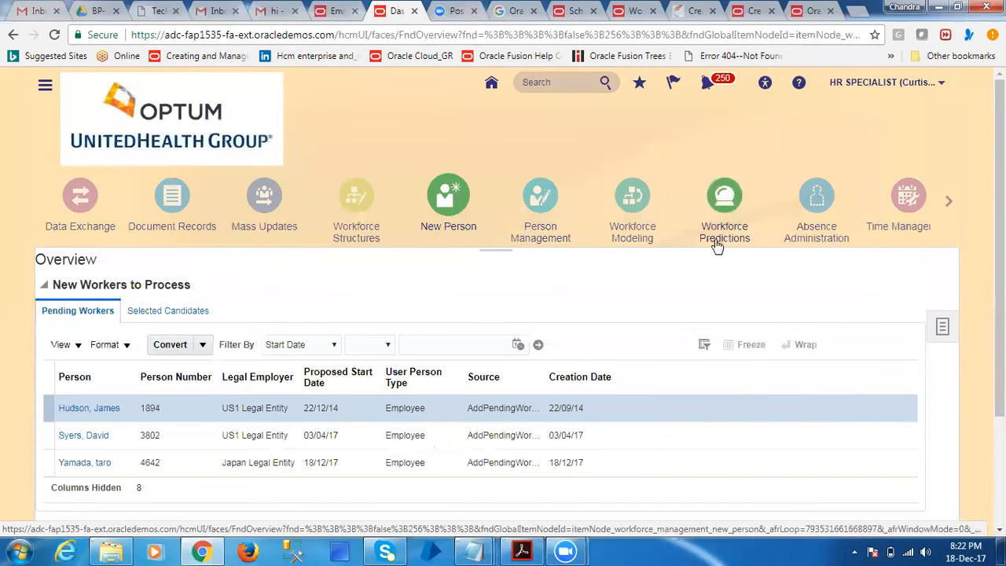
click(525, 212)
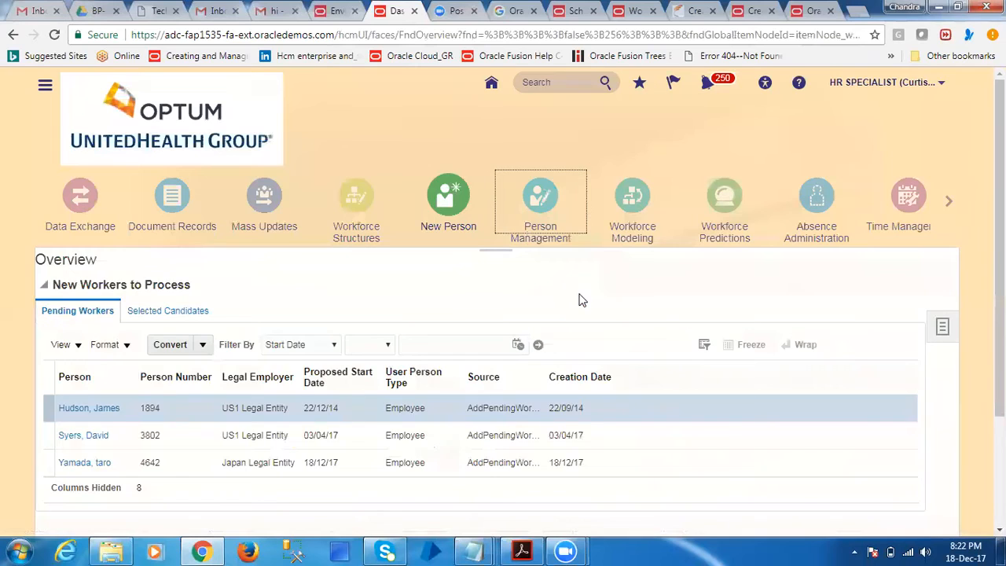
Search for the employee by name and open the matching person's employment record
click(257, 385)
text(R1.R1)
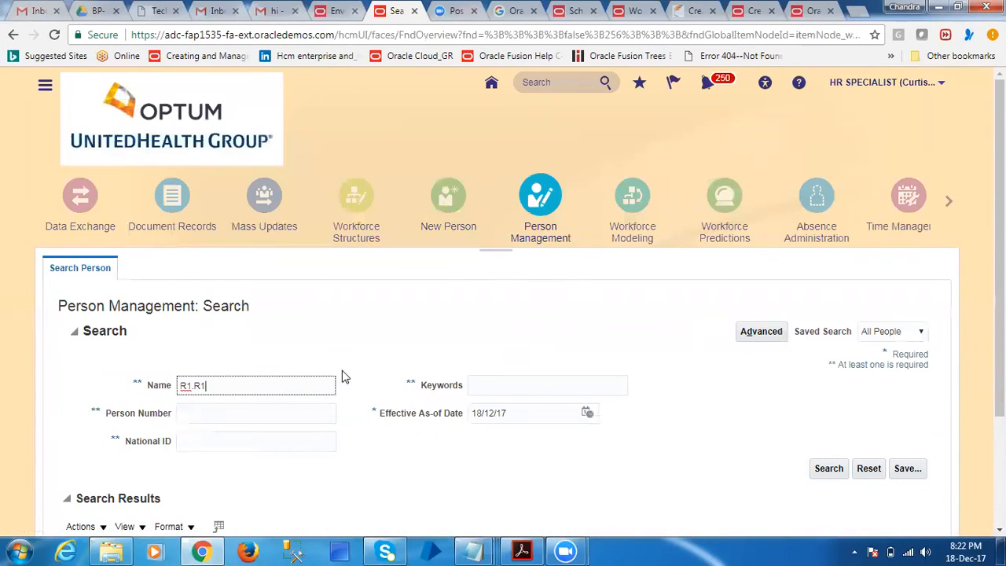
key(Return)
scroll(377, 373, down, 2)
click(85, 440)
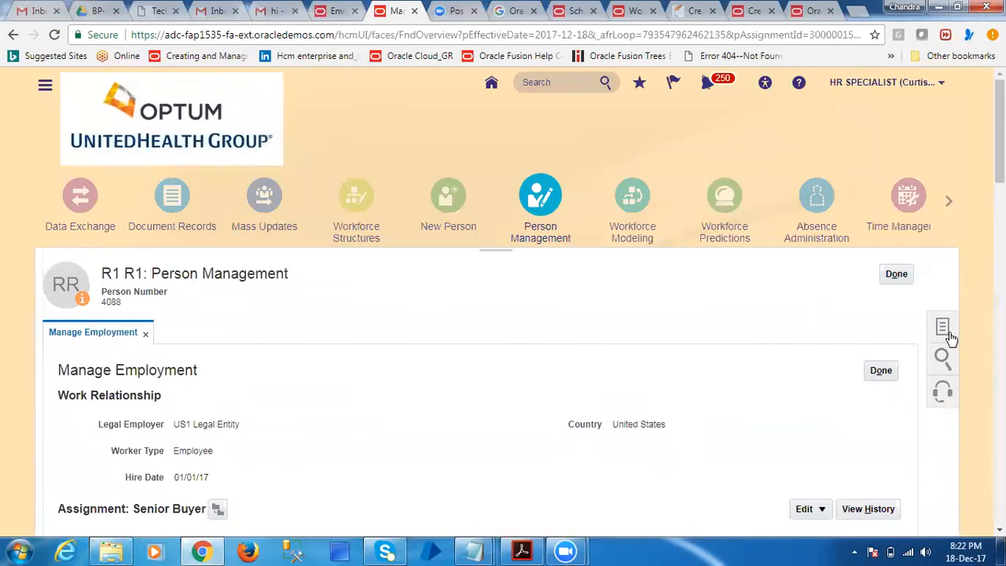
Open the employee's work schedule assignment from the Absences tasks and add a new row under Schedules
click(945, 332)
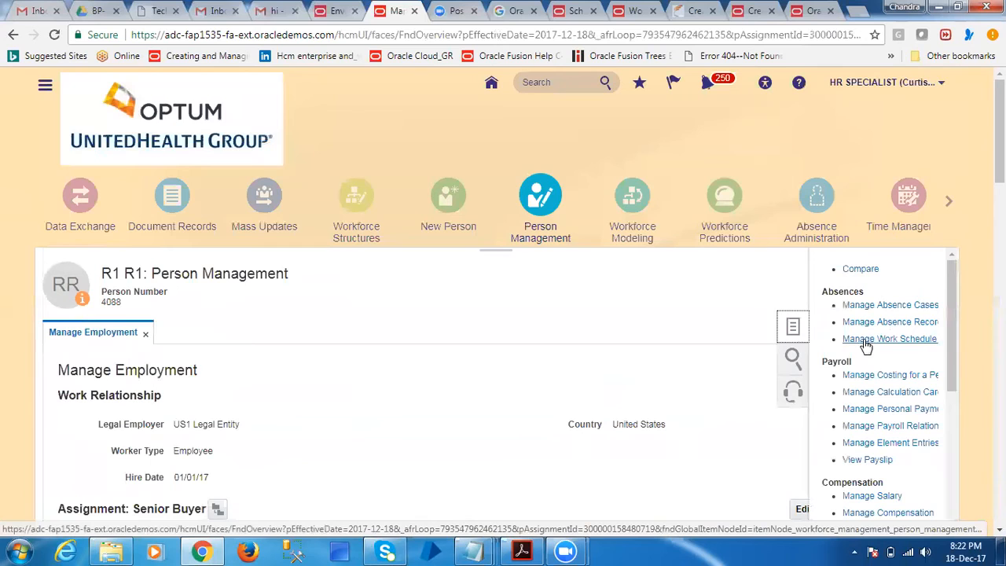
click(899, 338)
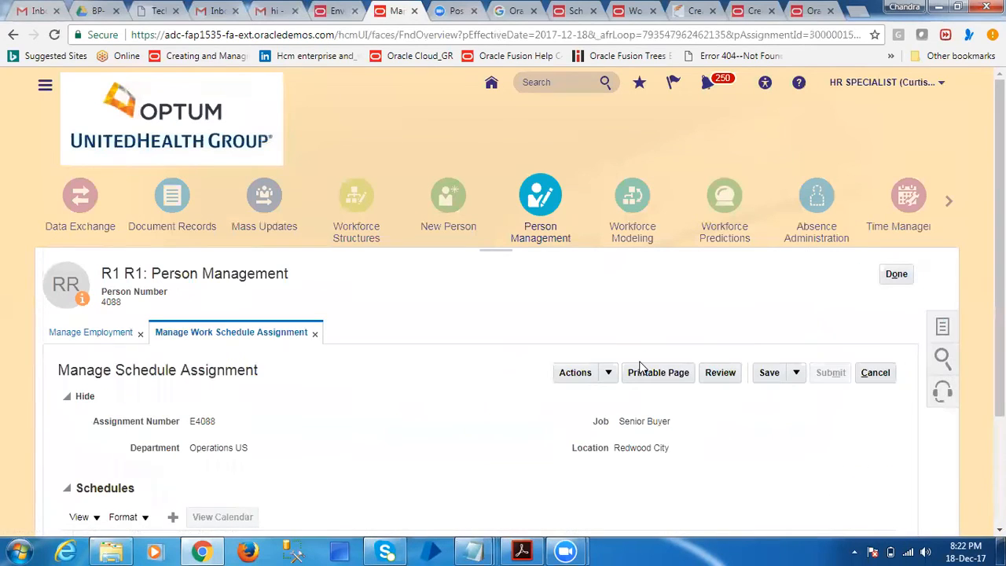
scroll(267, 471, down, 2)
drag(110, 353, 173, 366)
click(173, 367)
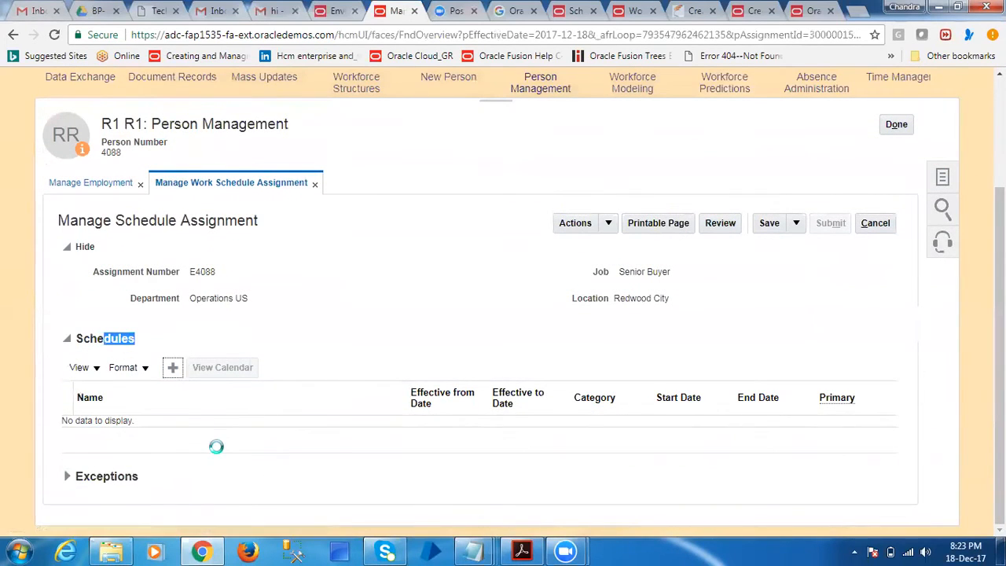
Search the available schedules for the new row by the names hd and HD
click(361, 431)
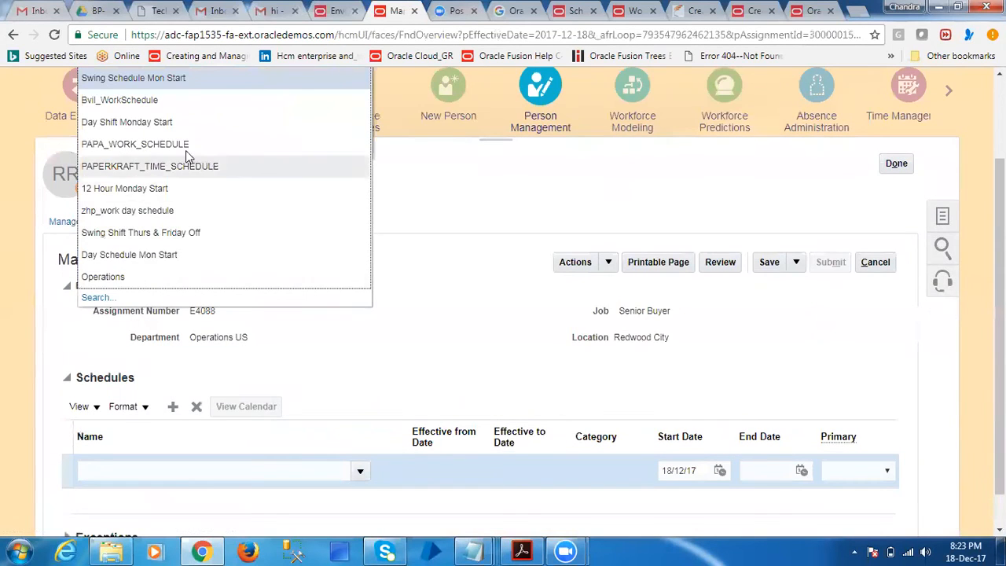
click(102, 297)
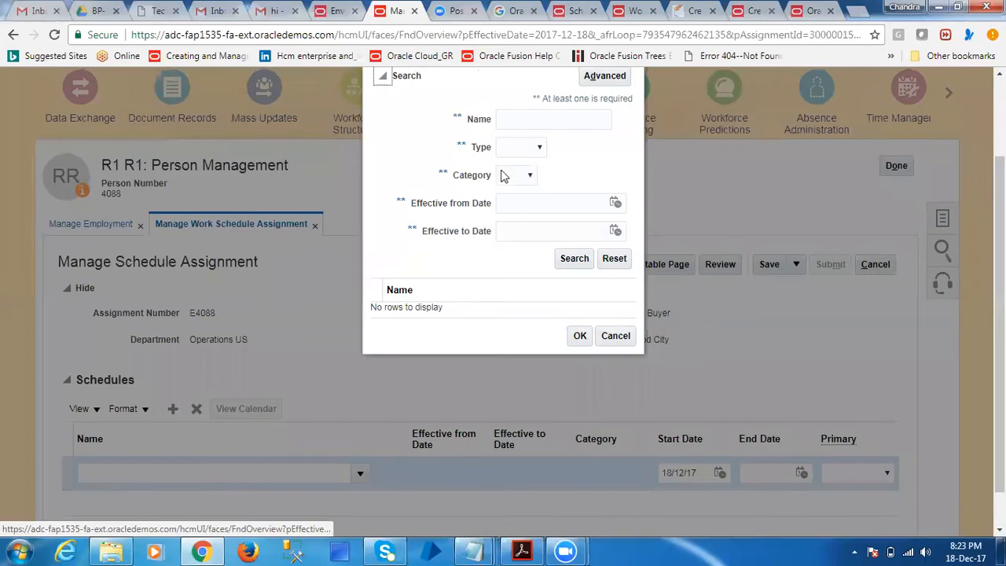
click(550, 120)
text(hd)
click(561, 262)
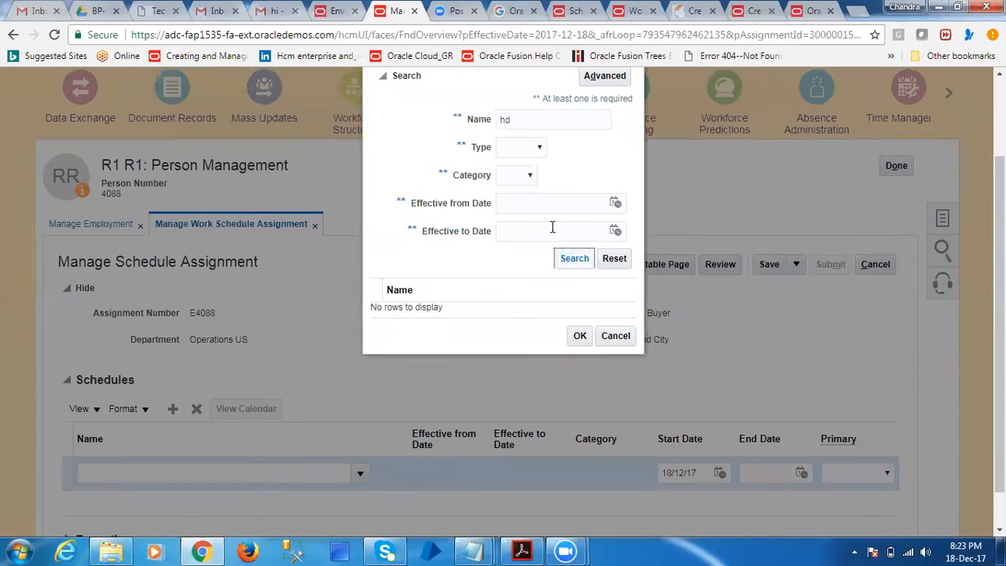
text(HD)
click(575, 258)
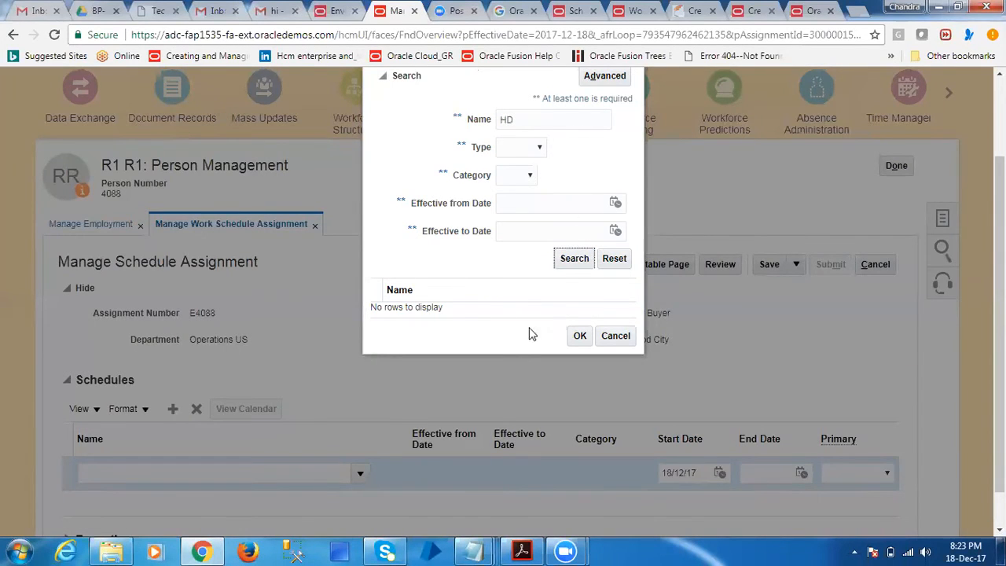
scroll(559, 304, up, 2)
scroll(574, 346, down, 3)
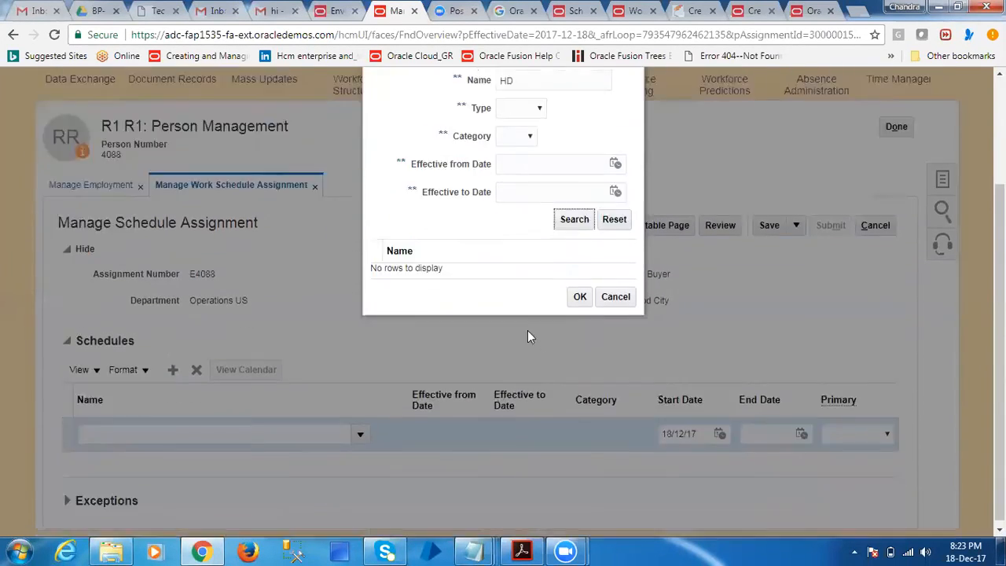
click(615, 296)
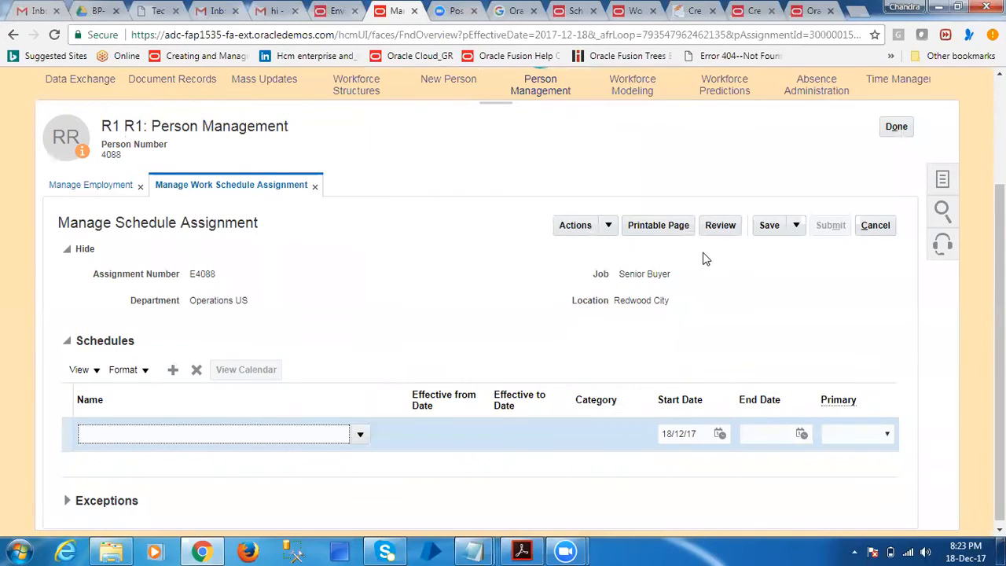
Discard the unsaved schedule assignment and examine the Assignment Category in the employee's job details
click(873, 225)
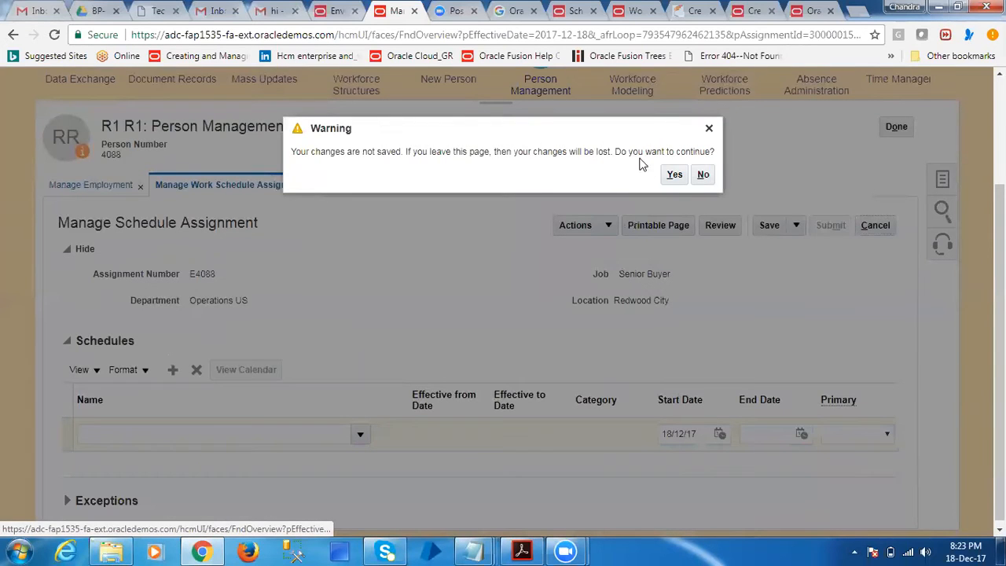
click(670, 173)
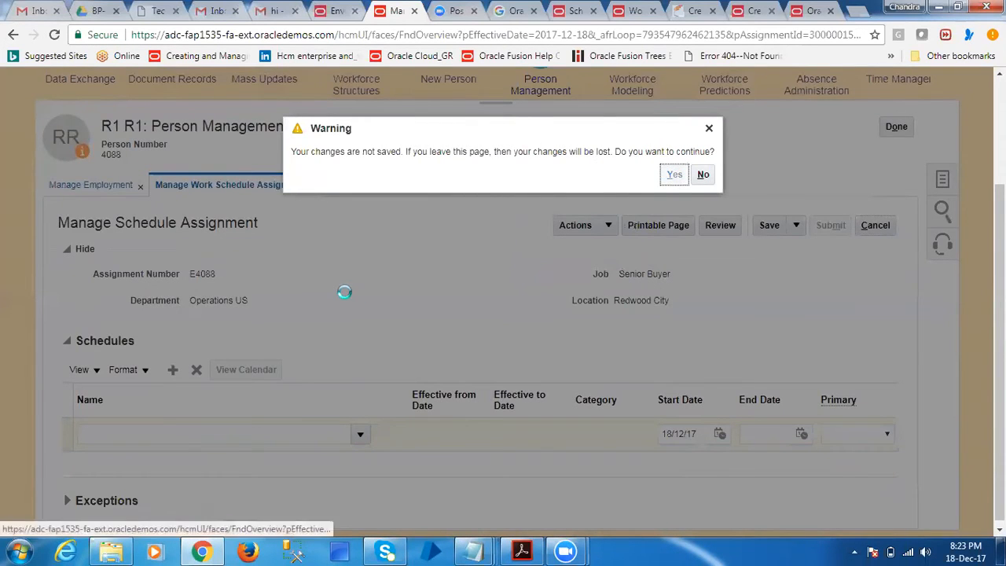
scroll(274, 296, down, 5)
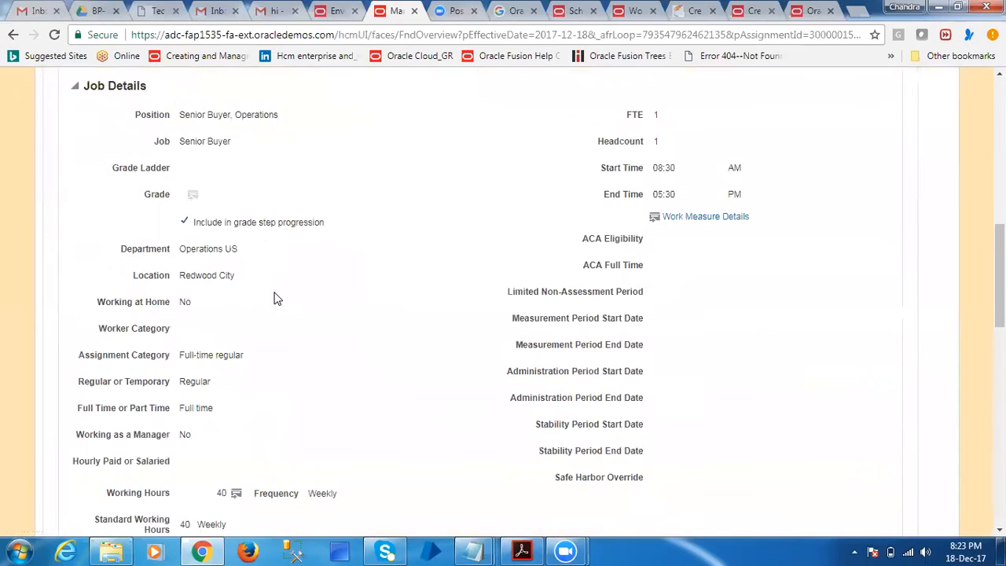
scroll(275, 298, down, 4)
scroll(177, 193, up, 1)
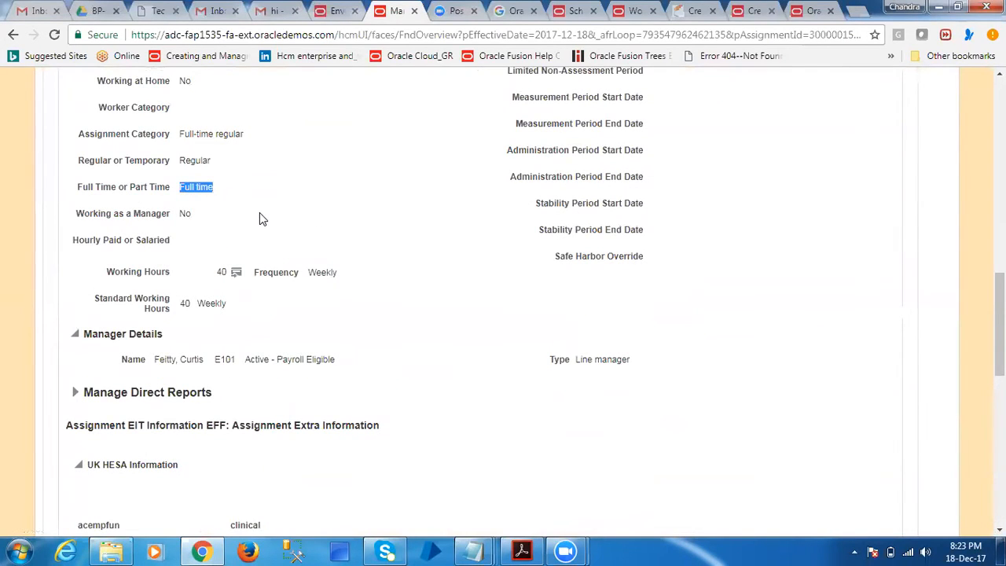
scroll(259, 218, up, 1)
drag(180, 205, 245, 210)
drag(80, 209, 244, 219)
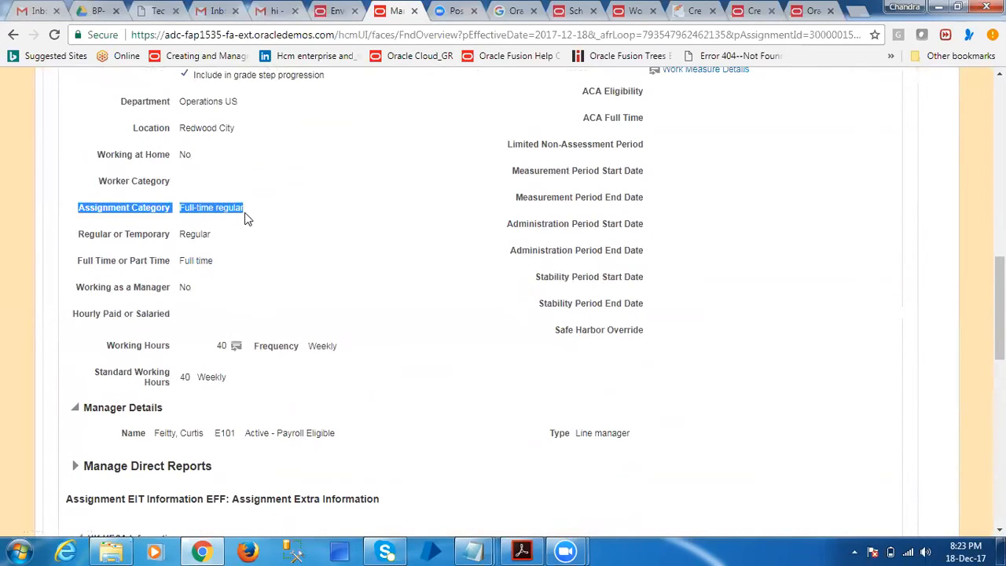
scroll(245, 218, up, 15)
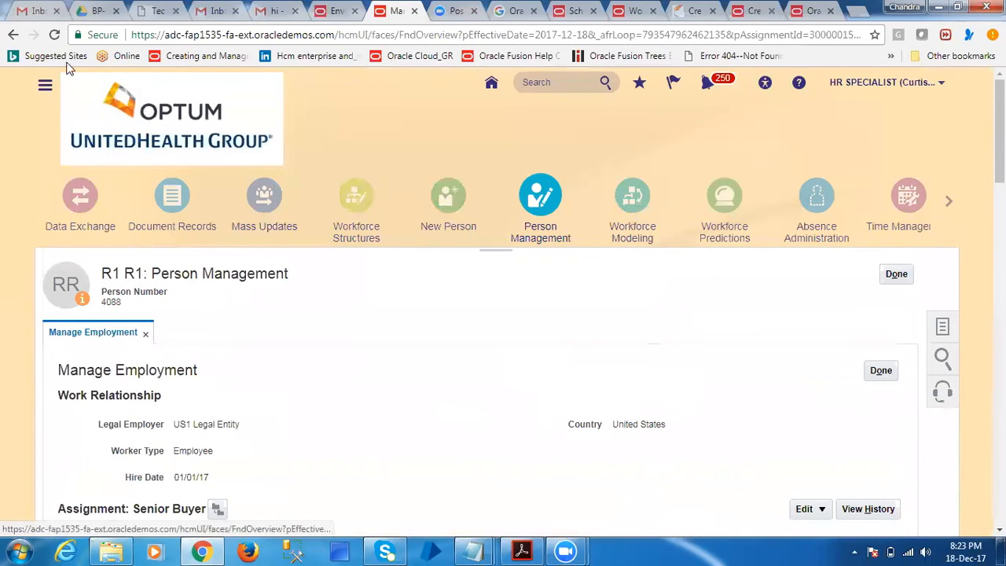
Go to Absence Administration and open the Manage Eligibility Profiles task
click(44, 85)
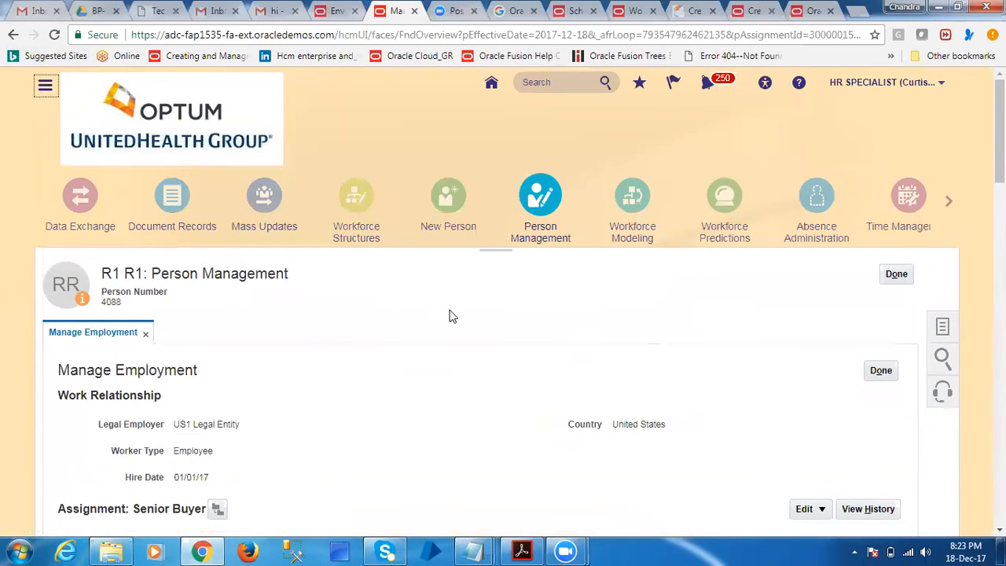
click(869, 297)
click(818, 228)
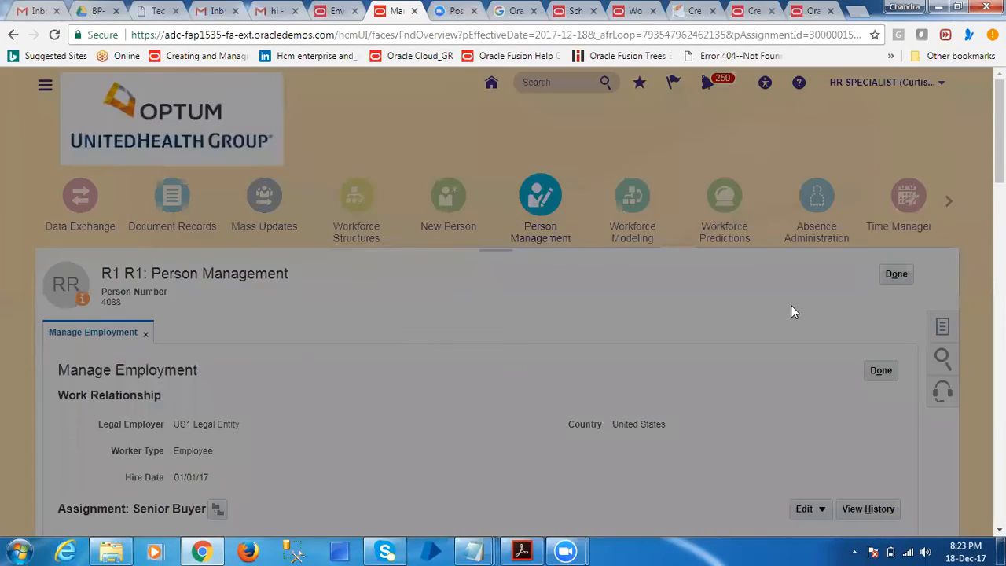
click(619, 341)
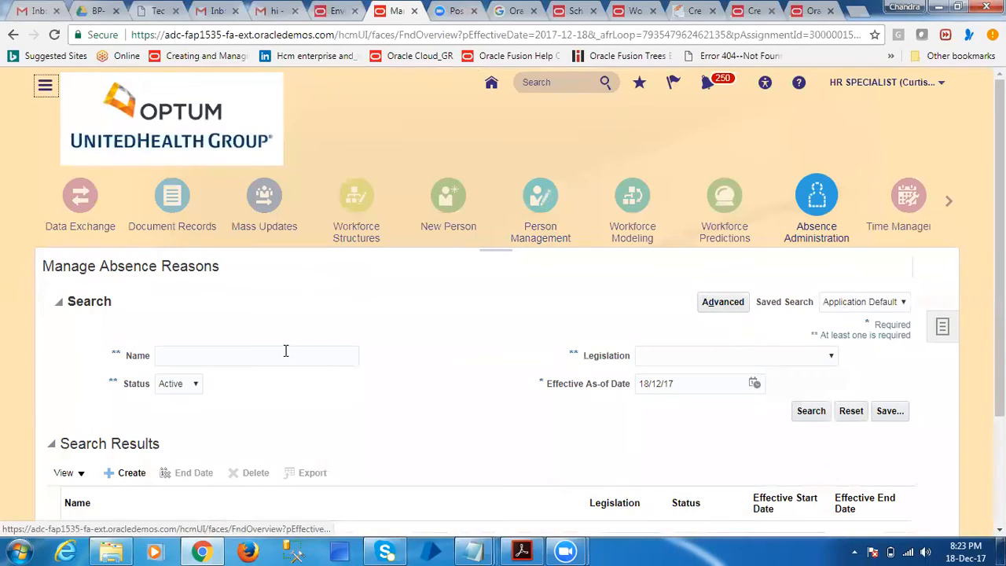
click(942, 326)
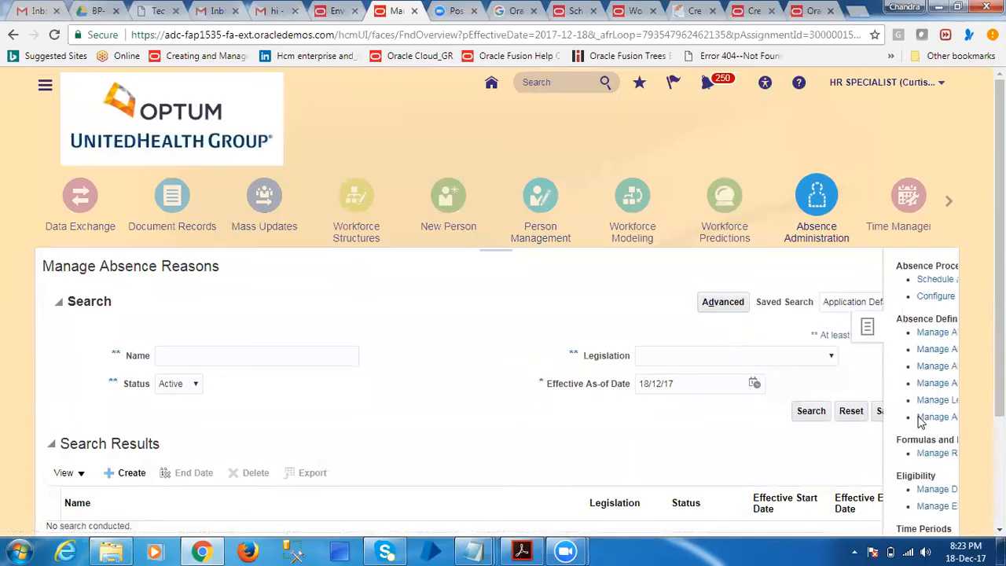
click(889, 505)
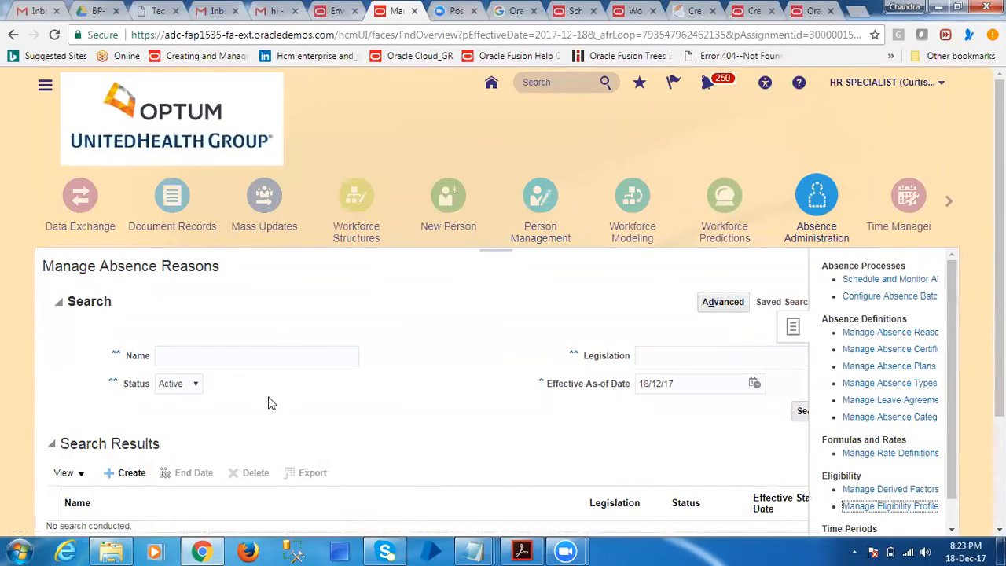
Search the eligibility profiles for HDFC and open the HDFC Eligibility profile for editing
click(244, 246)
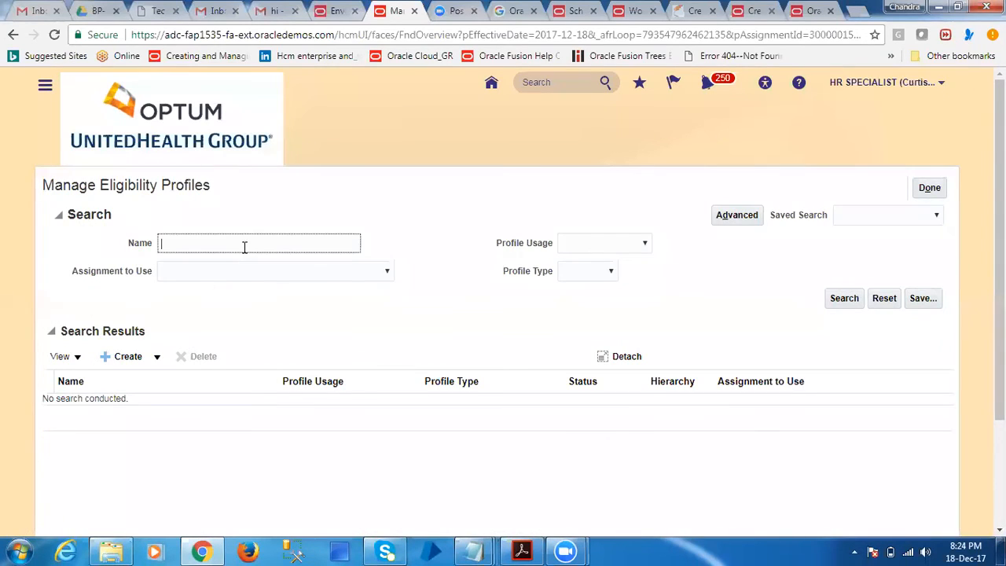
text(HDFC)
click(843, 298)
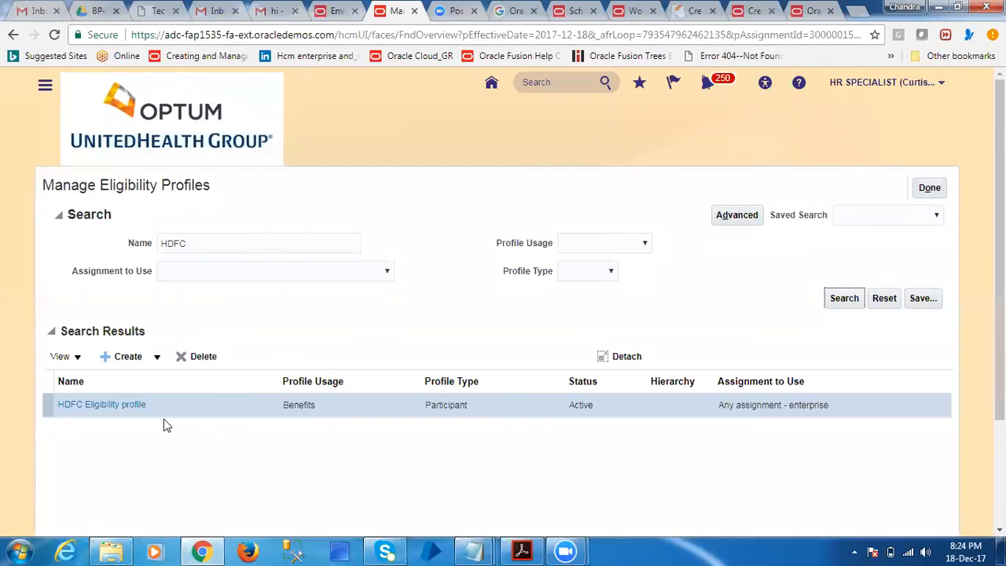
click(129, 406)
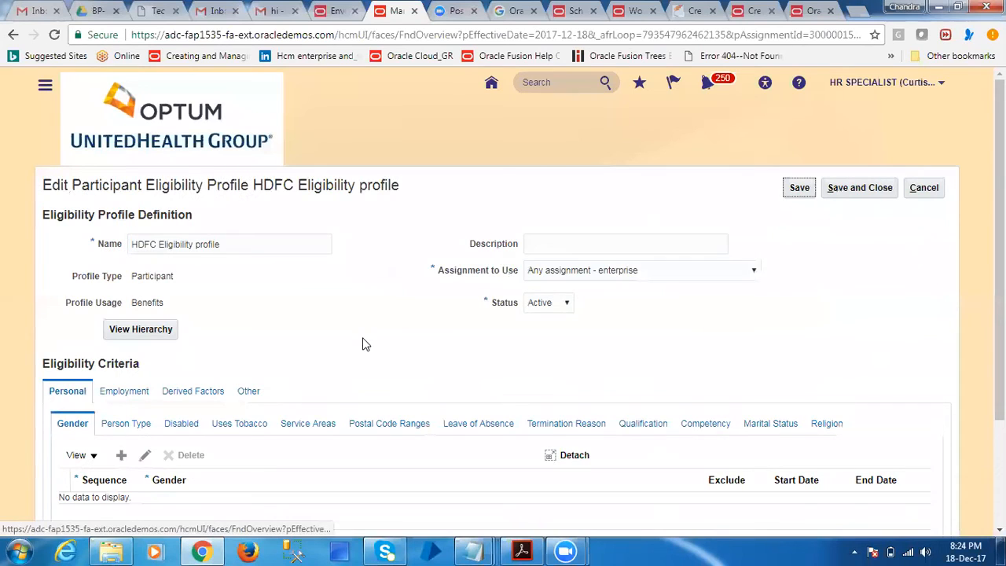
Set the profile's Assignment Category employment criterion to Full-time regular, save and close the profile, and leave Manage Eligibility Profiles
click(140, 391)
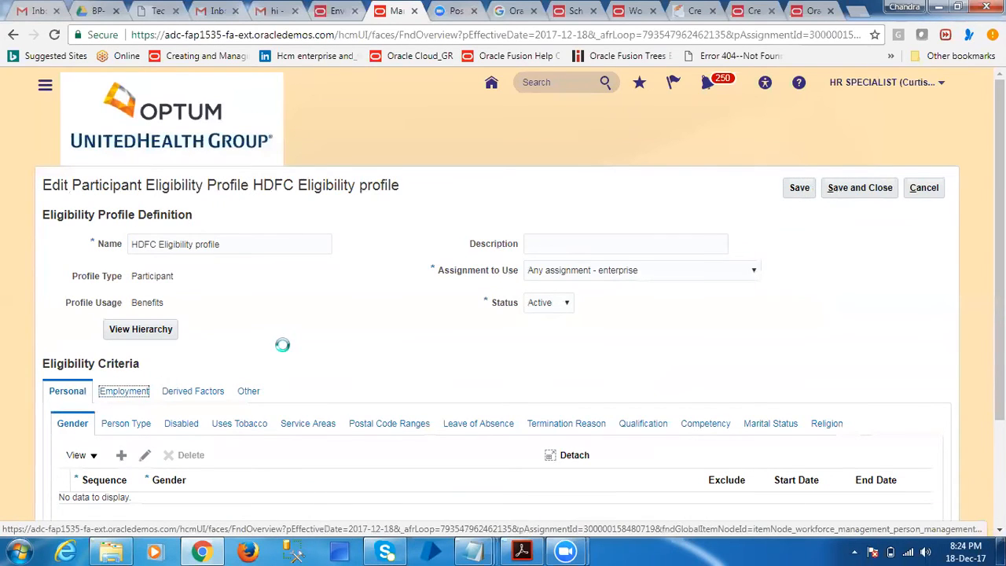
scroll(217, 455, down, 3)
click(372, 281)
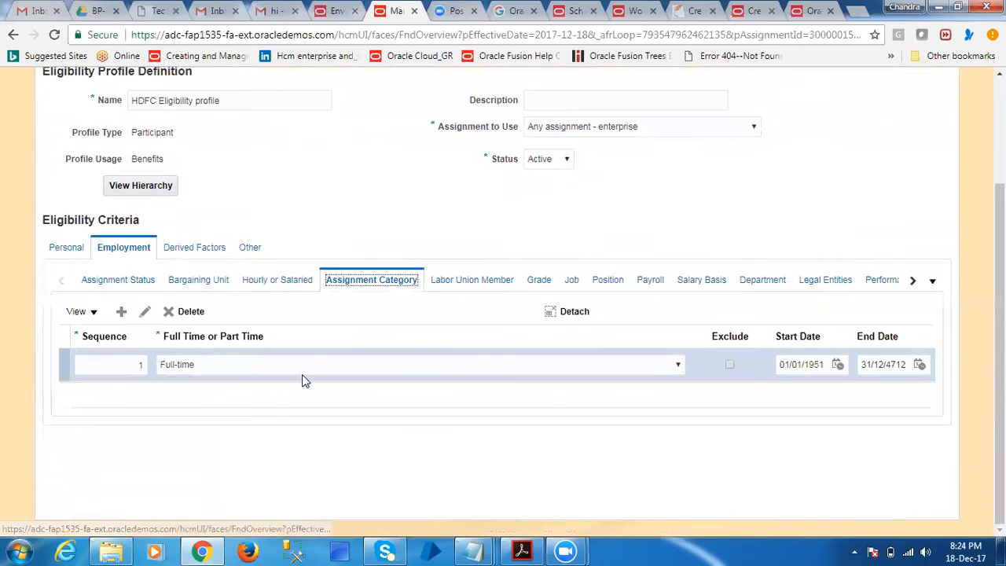
click(296, 366)
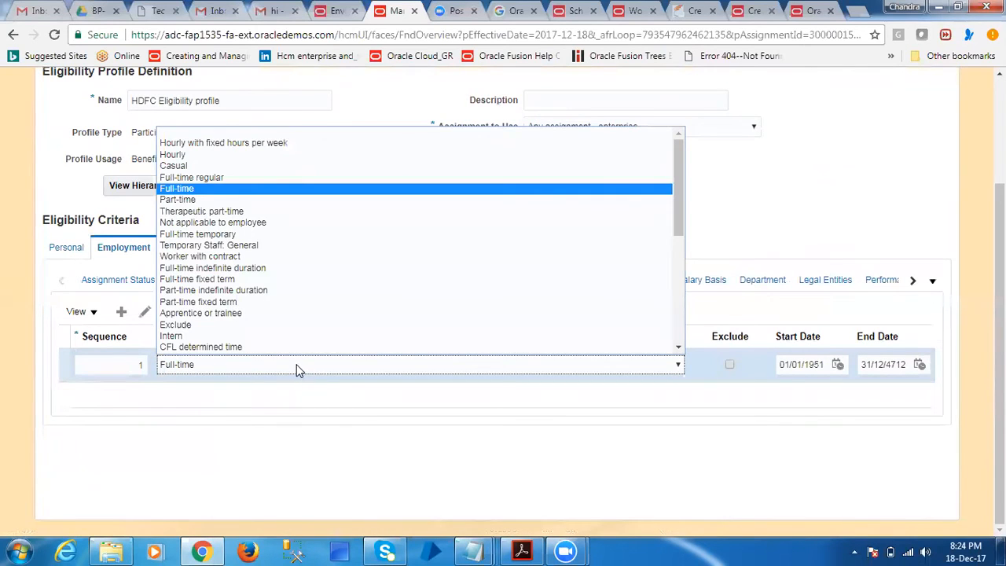
click(247, 177)
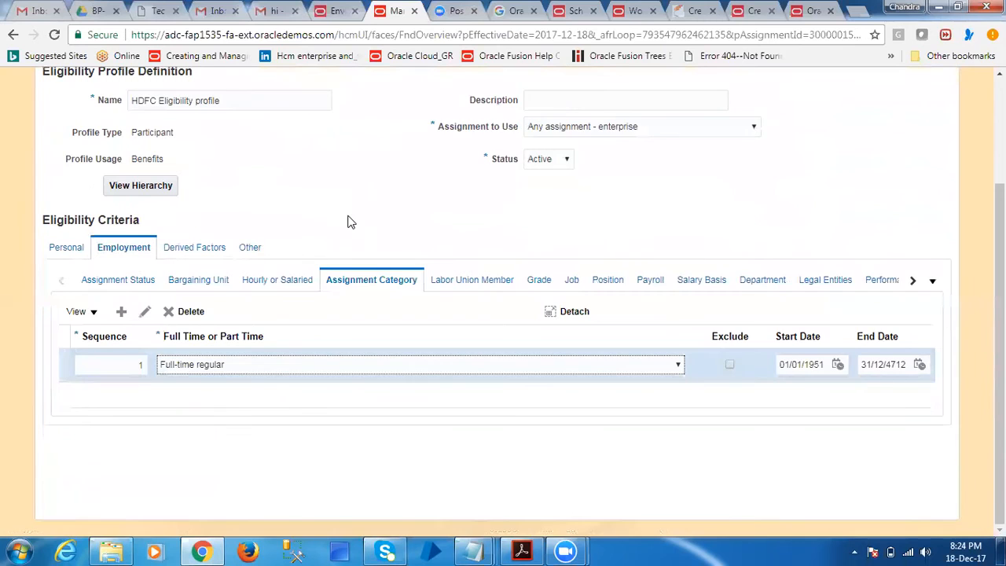
scroll(487, 236, up, 3)
click(859, 197)
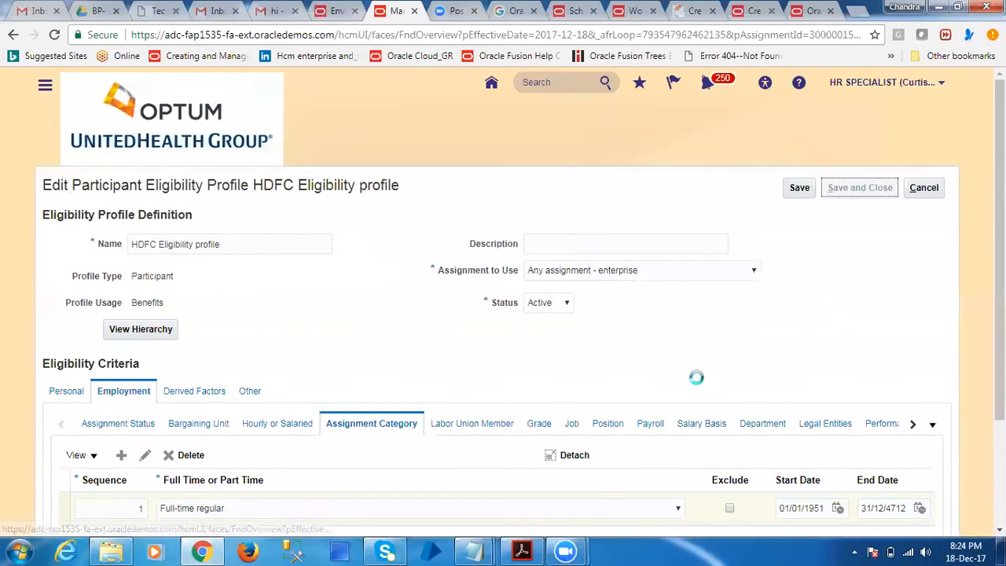
click(928, 189)
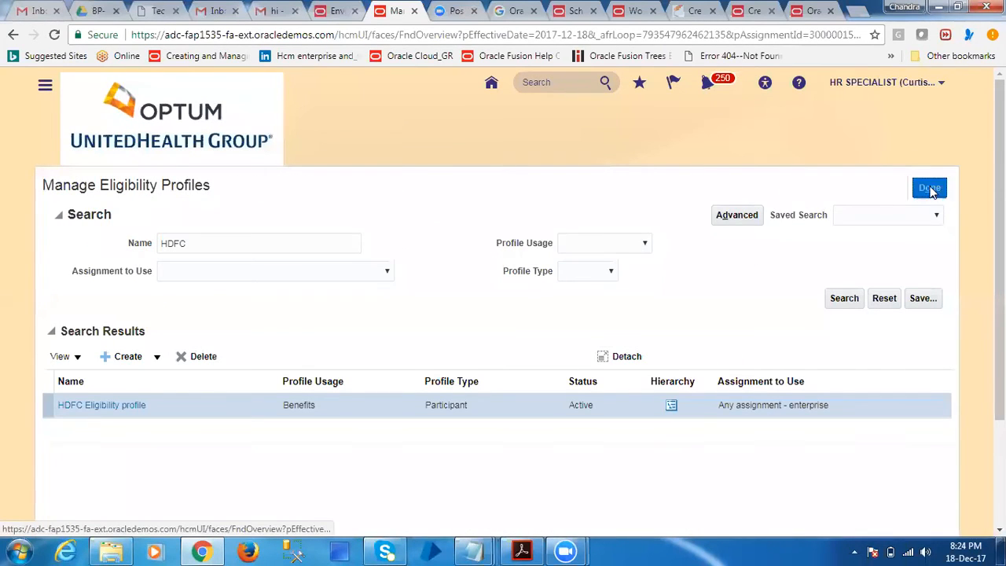
Return to Person Management, search for the employee by name, and open the matching employment record
click(539, 196)
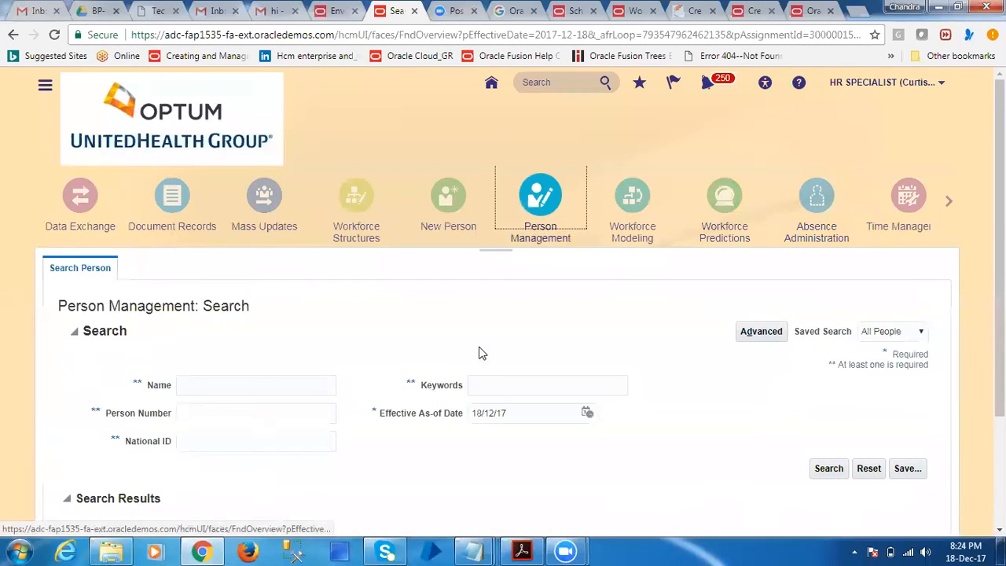
click(211, 387)
text(R1 R1)
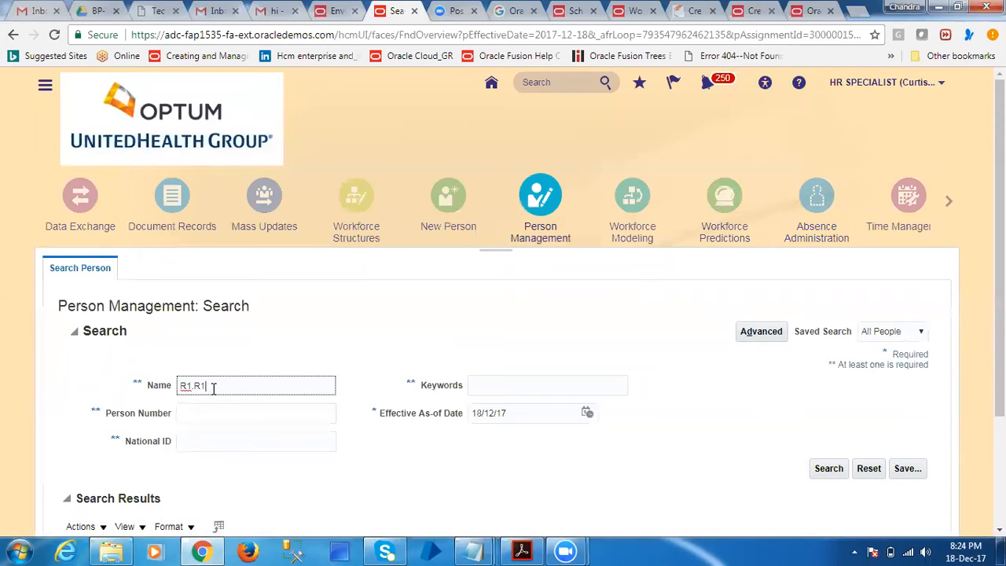
click(820, 472)
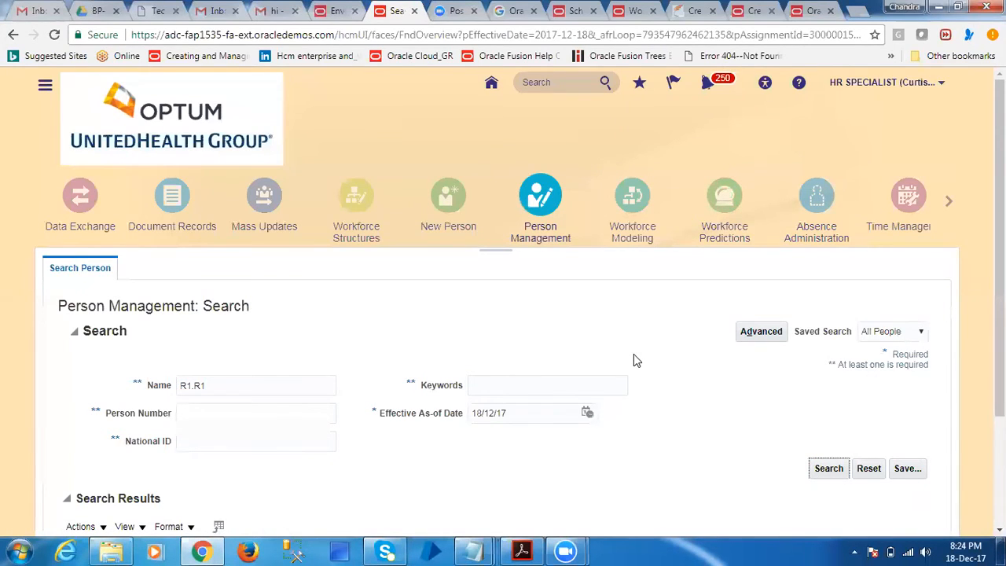
scroll(550, 393, down, 3)
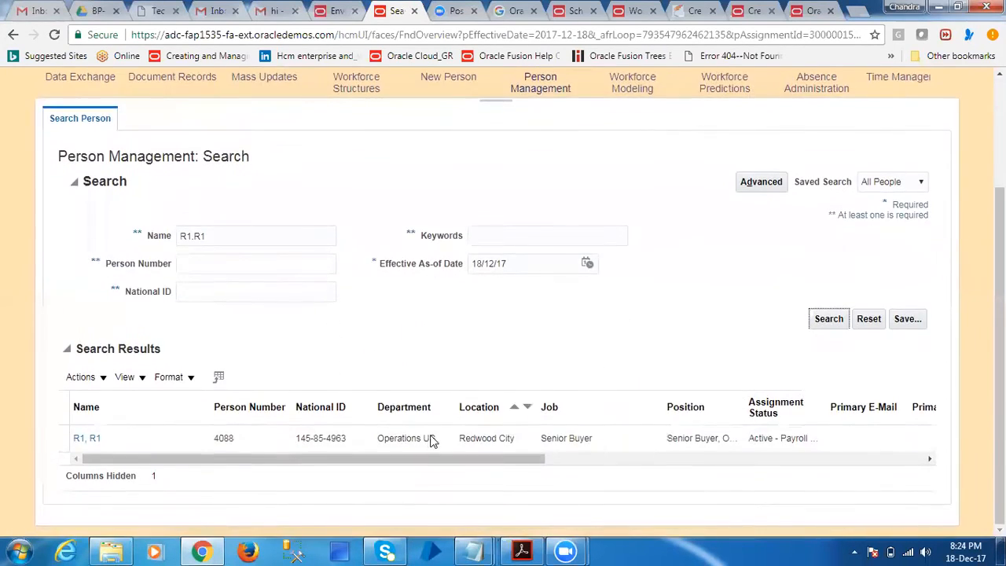
click(93, 440)
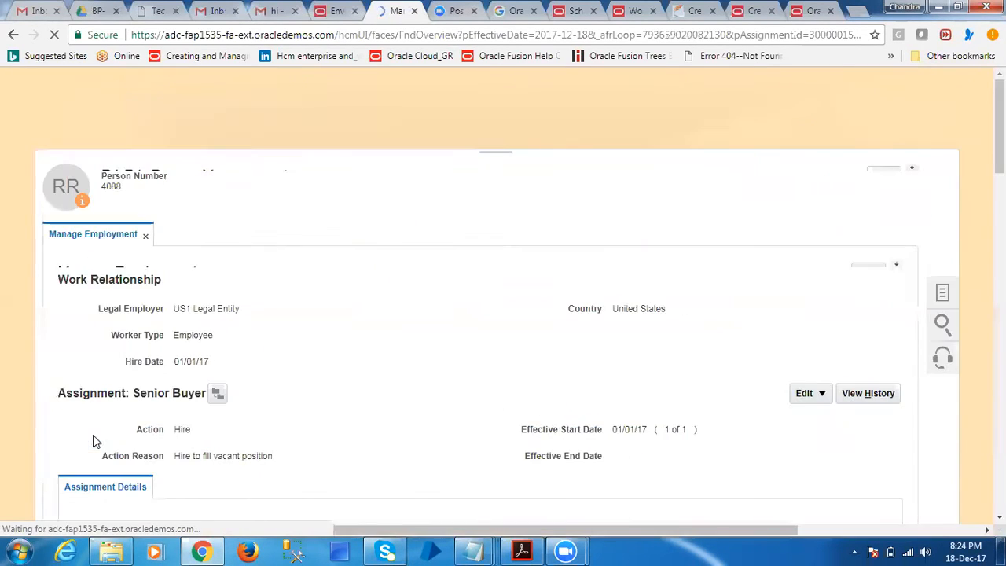
Open the employee's Manage Work Schedule Assignment task and add a new row to the Schedules table
click(939, 324)
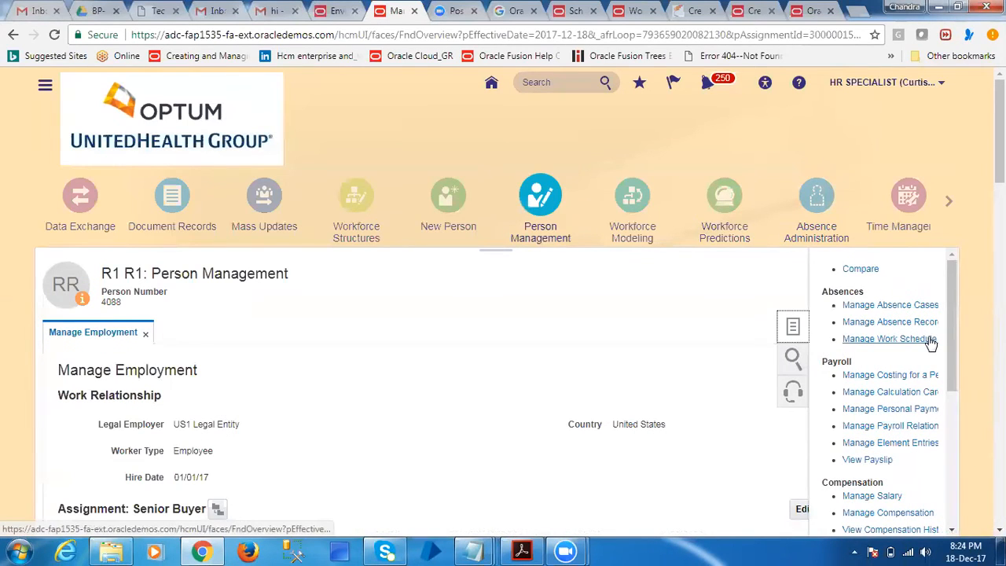
click(930, 343)
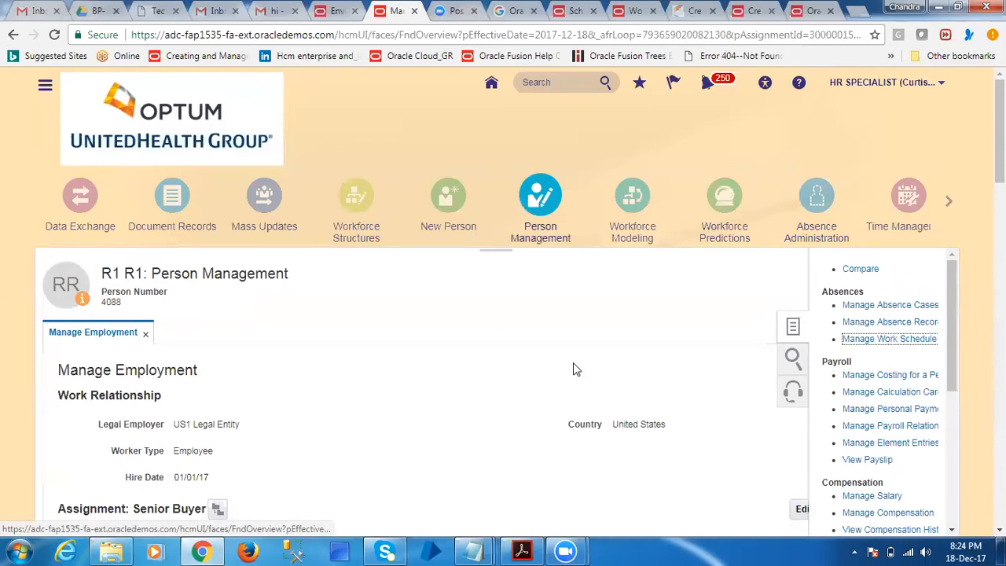
scroll(327, 414, down, 3)
click(173, 367)
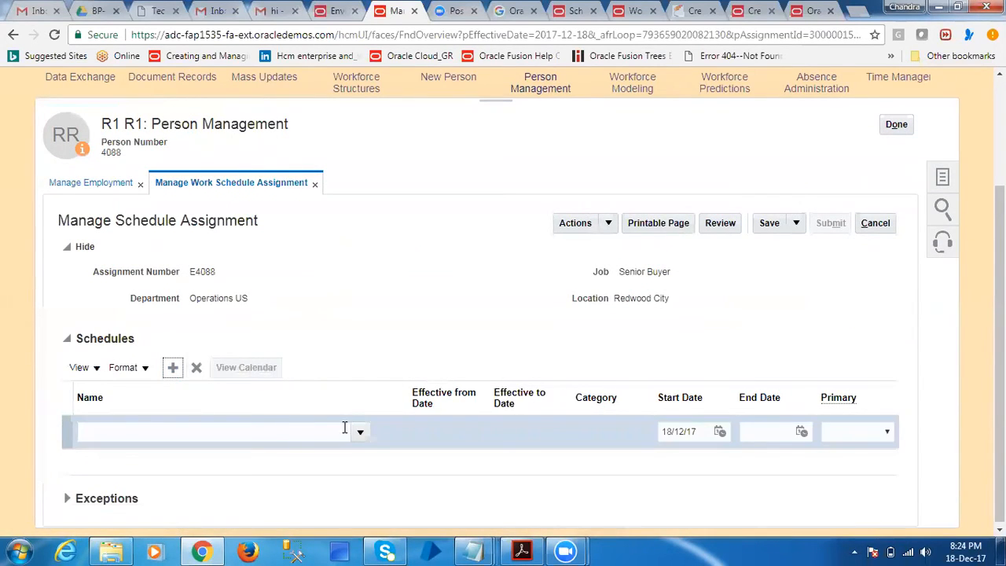
Search the available schedules for names starting with H and select Hourly 8:30 AM to 4:30 PM
click(360, 430)
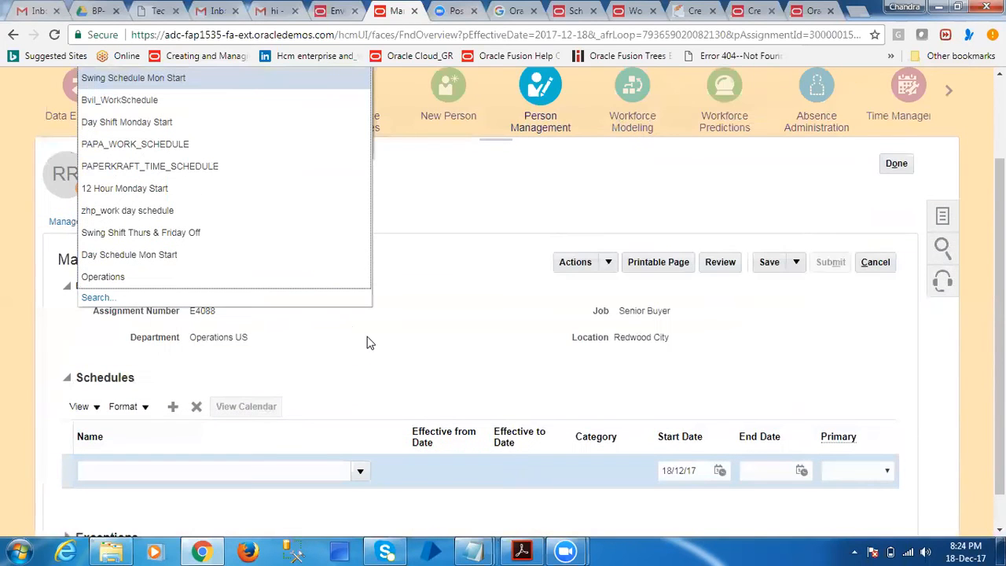
click(97, 298)
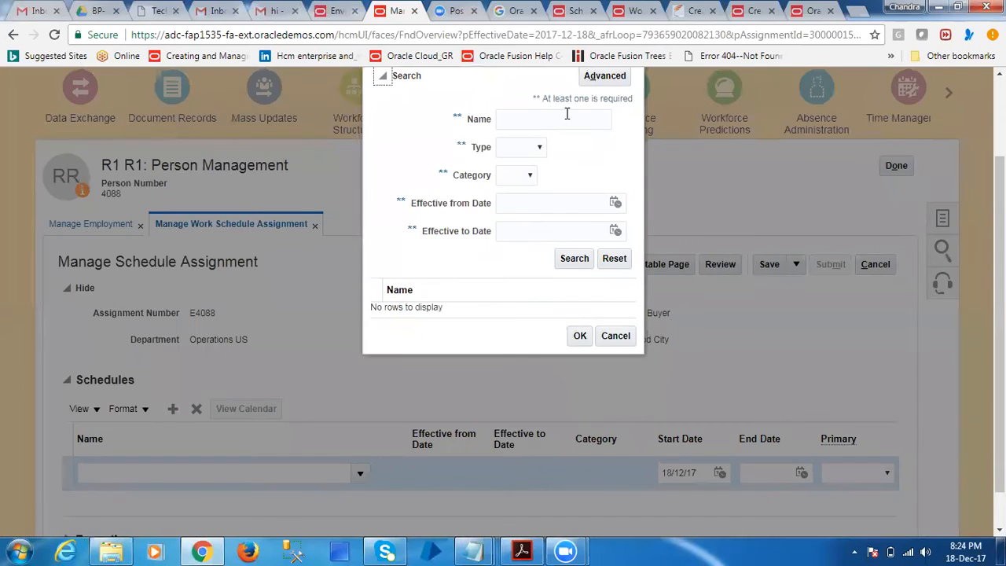
click(567, 114)
click(560, 261)
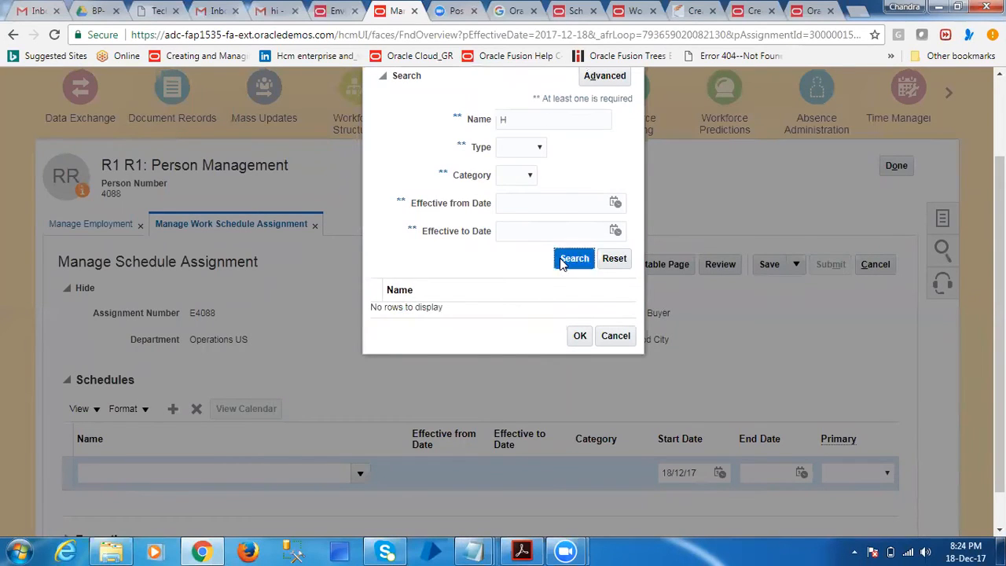
click(470, 314)
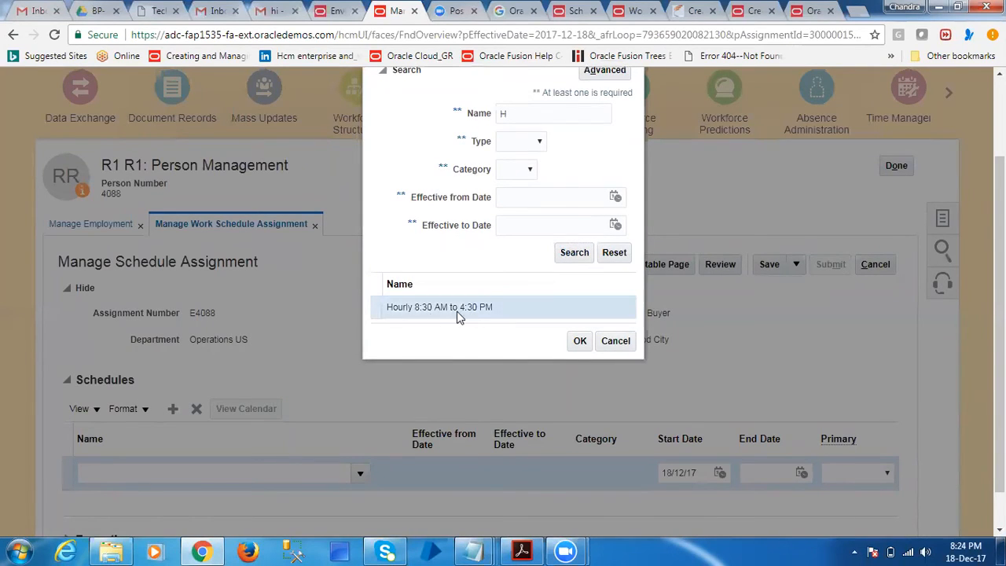
Search the schedule names for HD, and repeat the search with H
click(543, 110)
text(D)
click(576, 252)
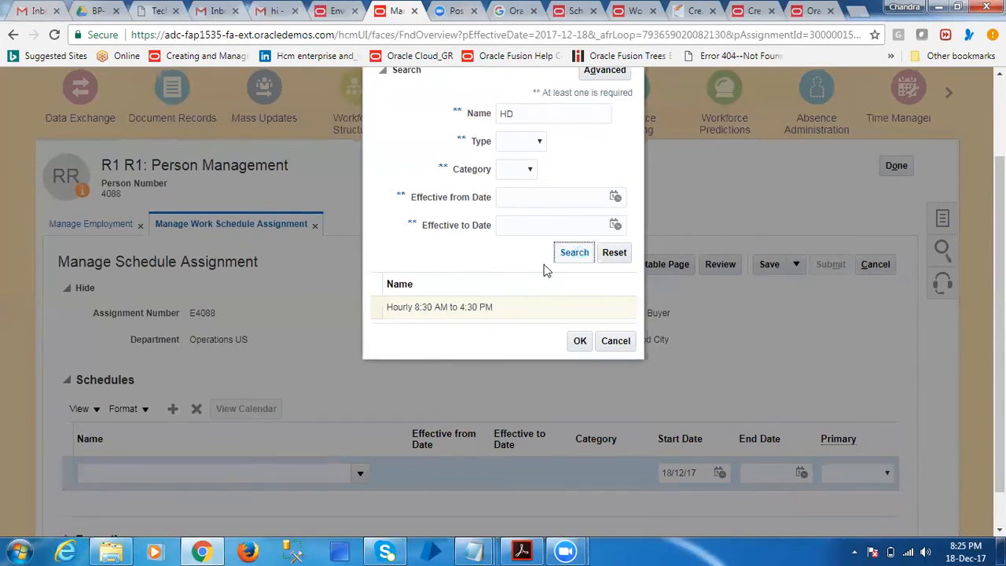
double_click(504, 119)
text(H)
click(573, 258)
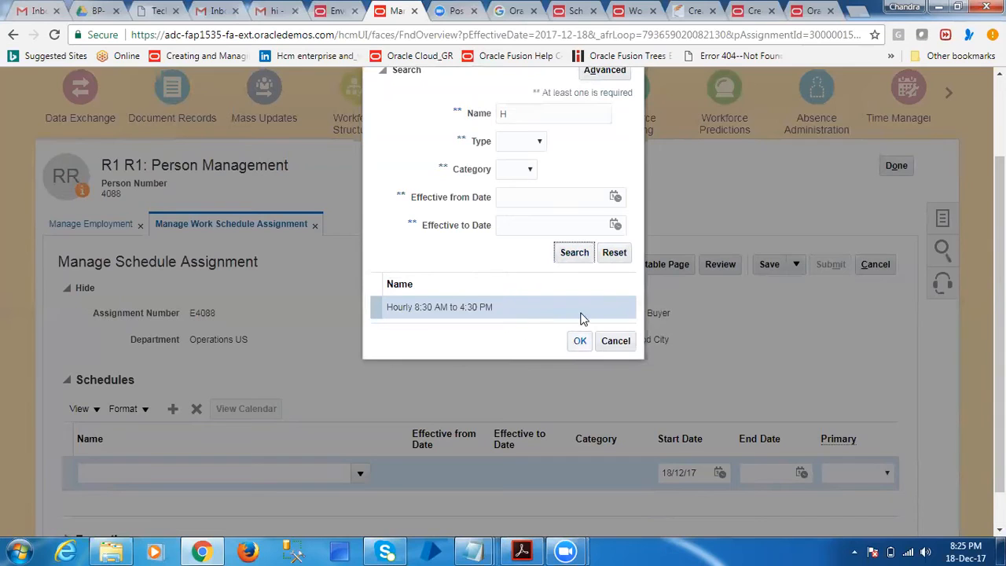
Clear the name criterion, set the schedule type to Time, and accept Hourly 8:30 AM to 4:30 PM for the new row
click(527, 148)
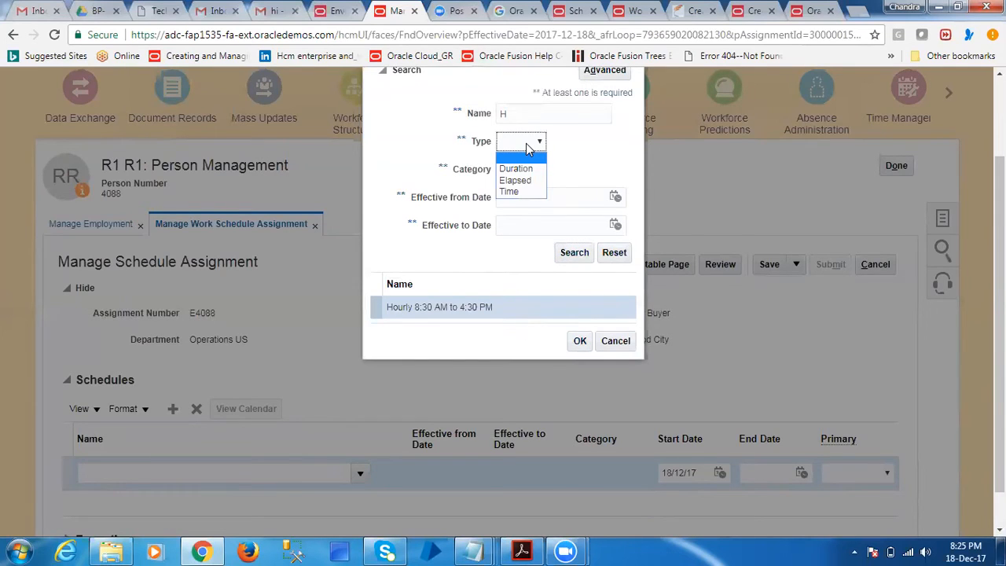
click(552, 114)
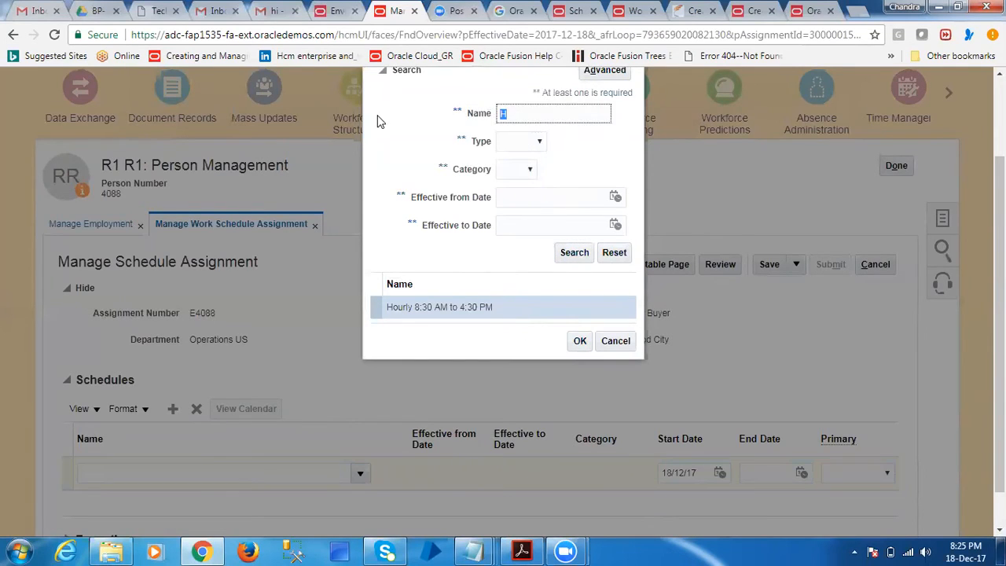
click(518, 145)
click(523, 192)
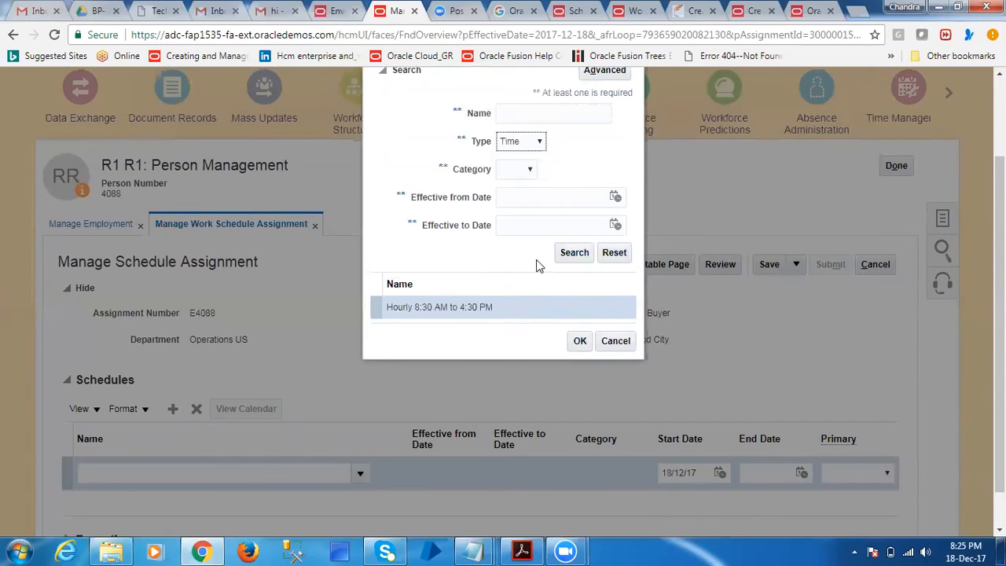
click(579, 340)
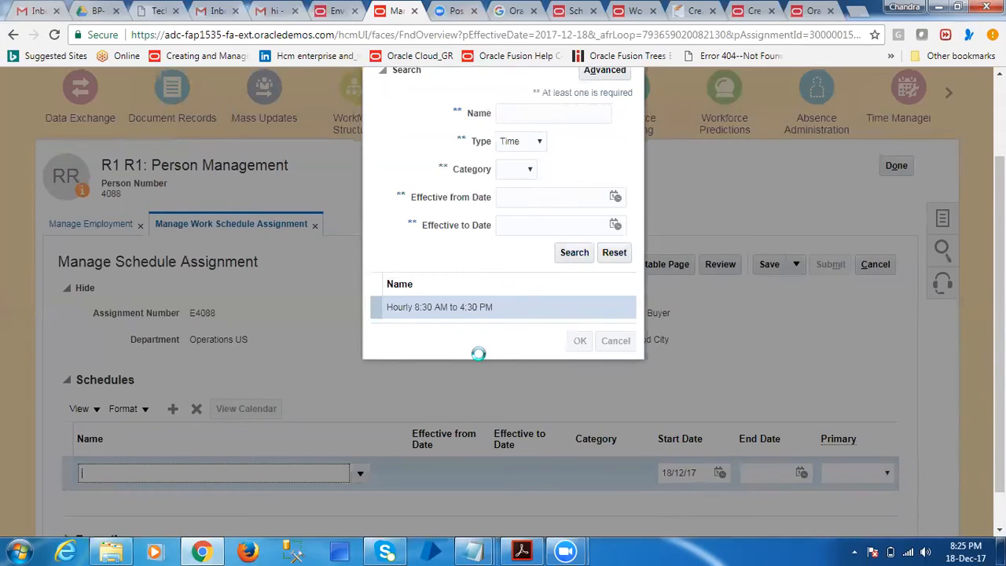
Expand the Exceptions section for the Hourly 8:30 AM to 4:30 PM schedule
scroll(362, 389, down, 1)
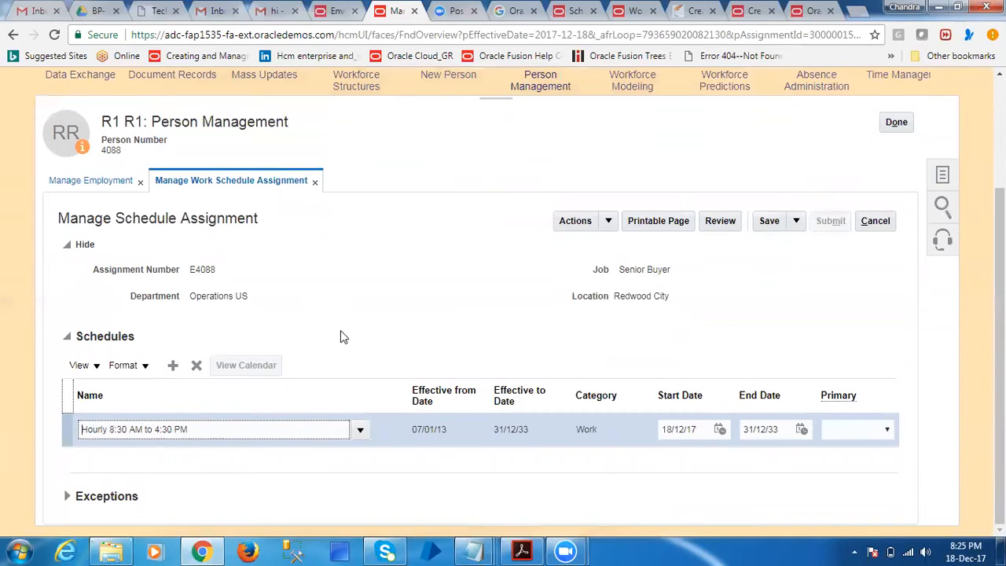
click(66, 496)
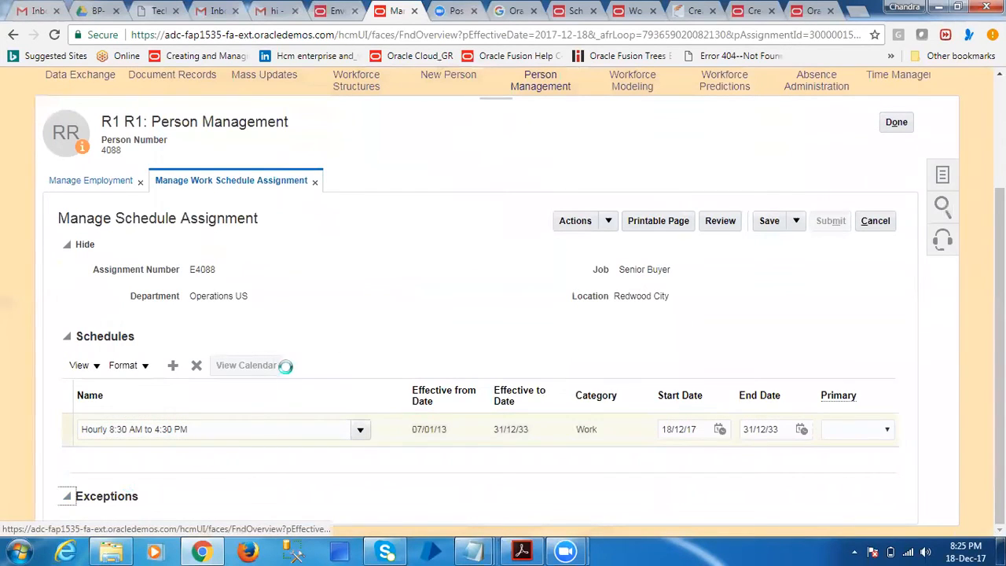
scroll(361, 351, down, 2)
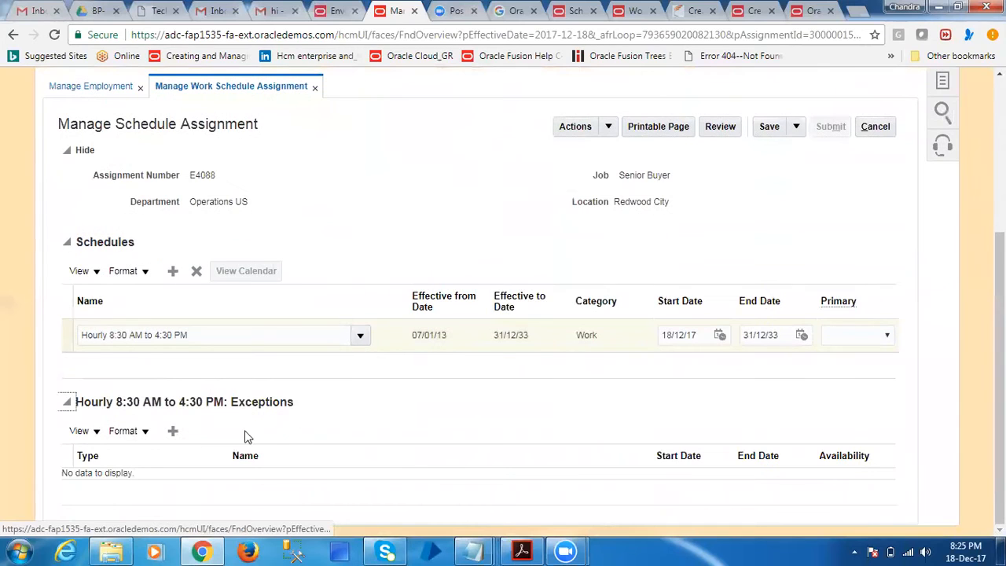
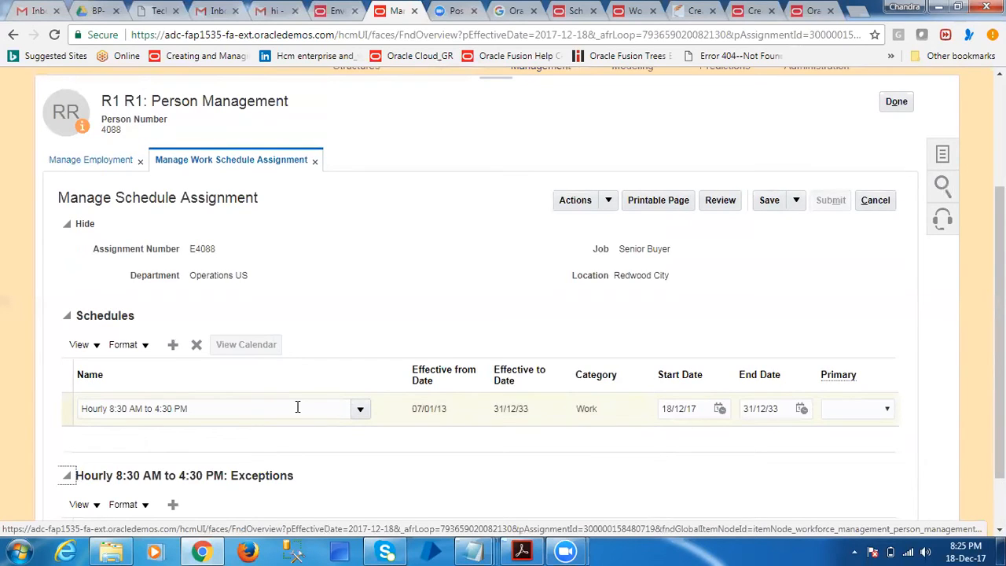
Review the assignment status in Manage Employment and close the person record, discarding the unsaved schedule assignment
click(93, 160)
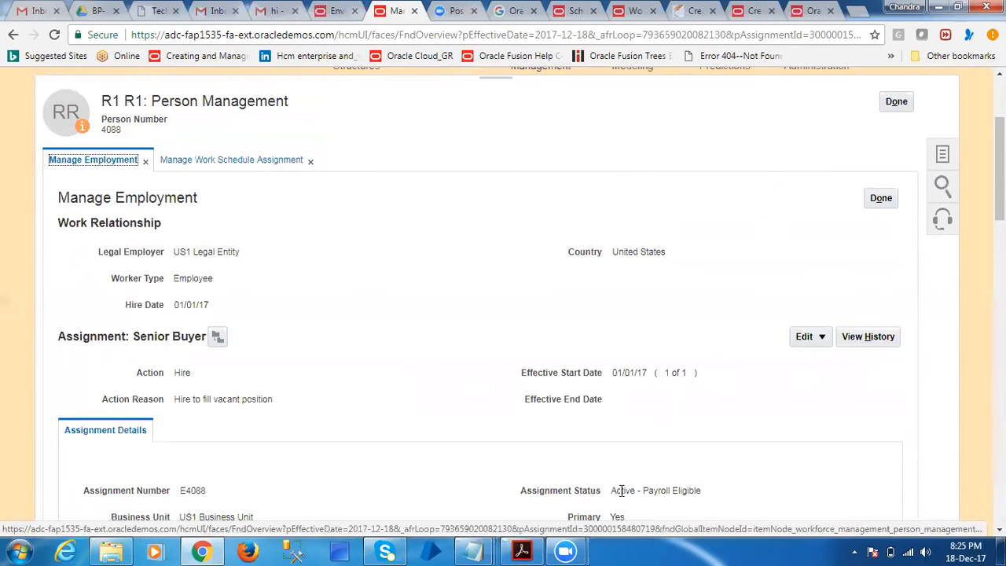
drag(612, 489, 699, 488)
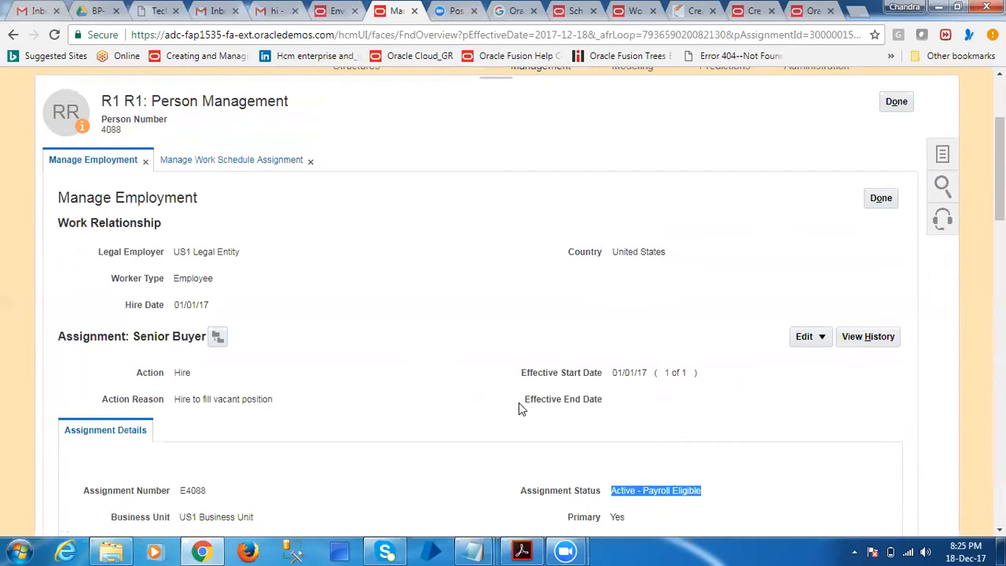
click(904, 104)
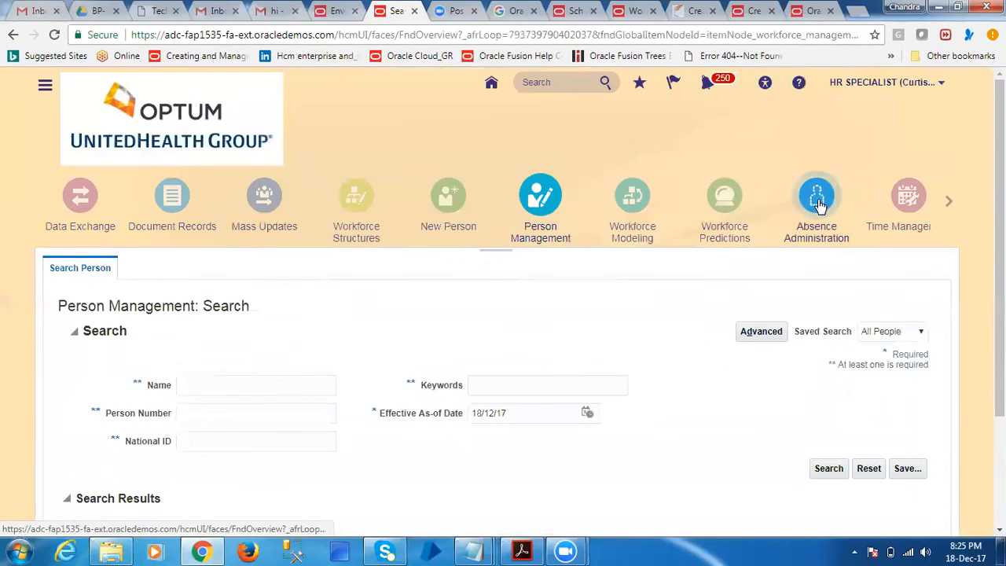
click(816, 200)
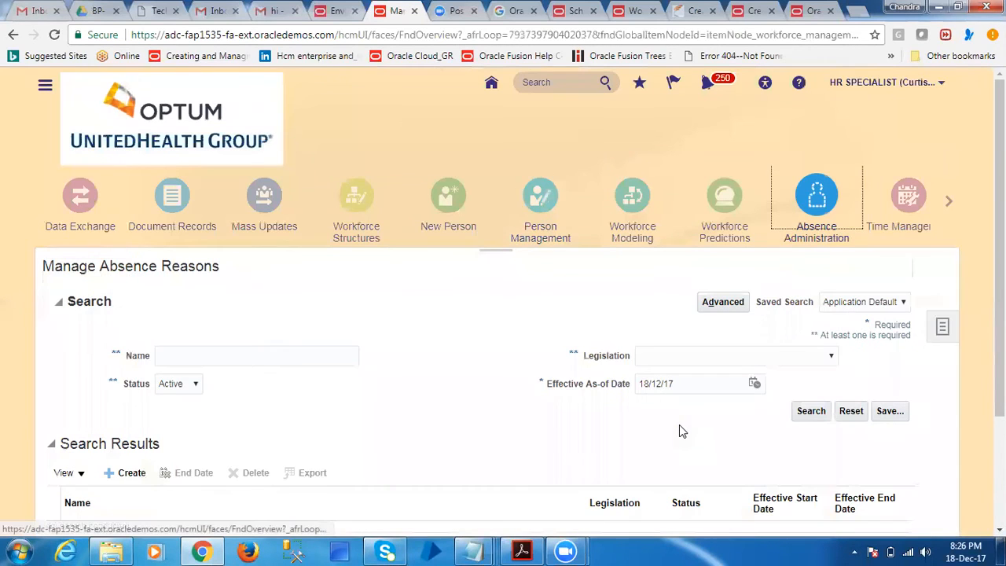
click(942, 326)
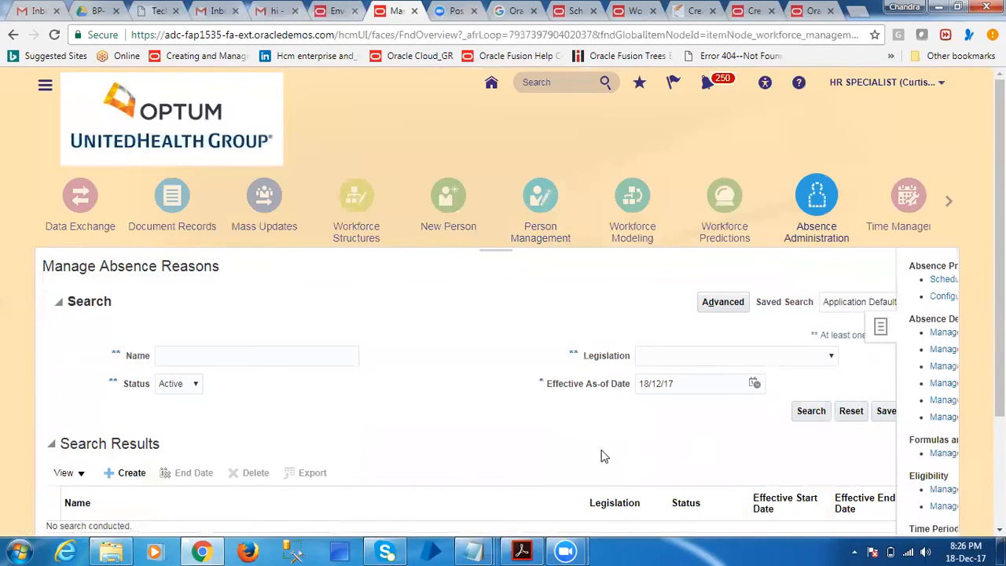
click(891, 506)
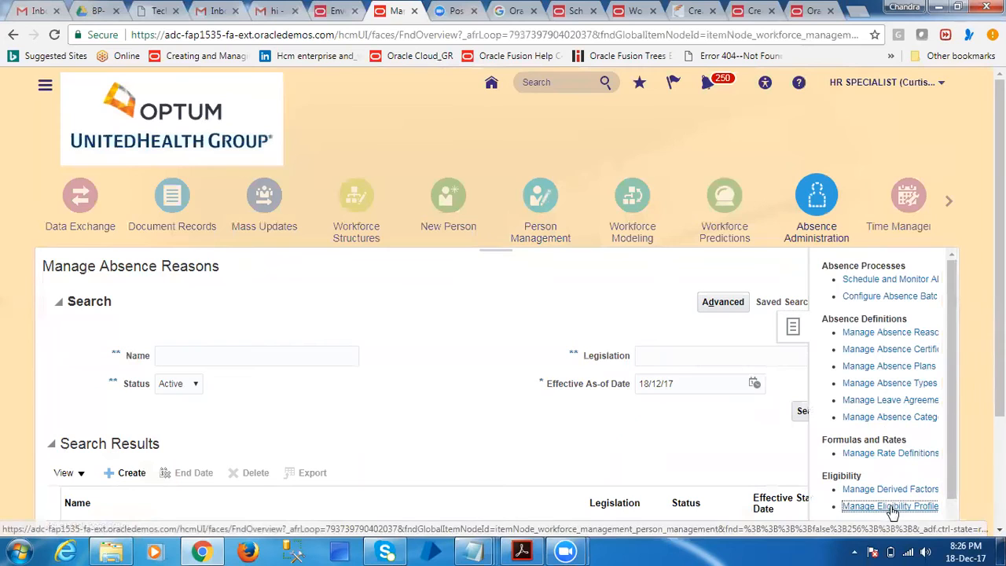
click(926, 187)
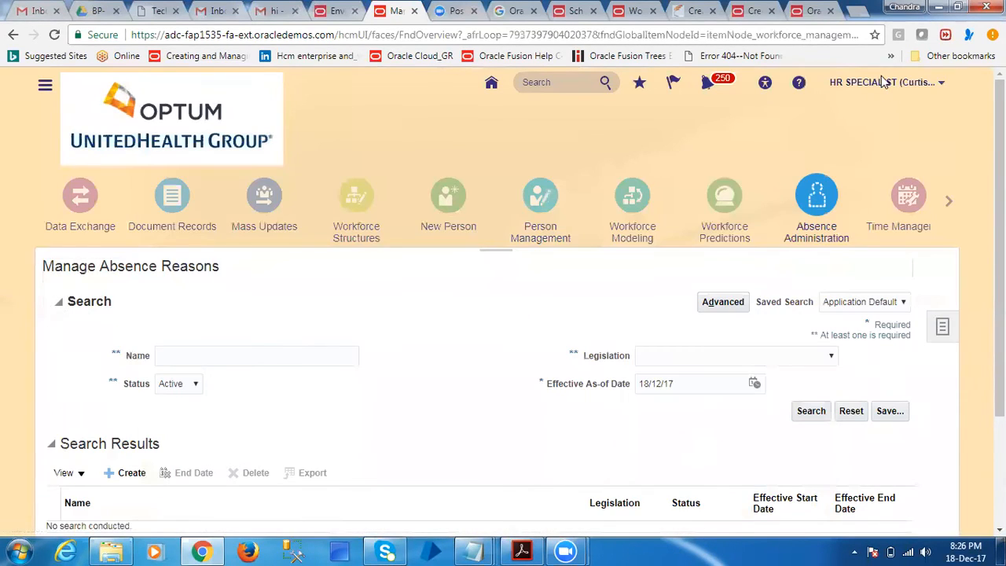
In Setup and Maintenance, search the tasks for "manage work" and open the Manage Work Schedules task
click(884, 83)
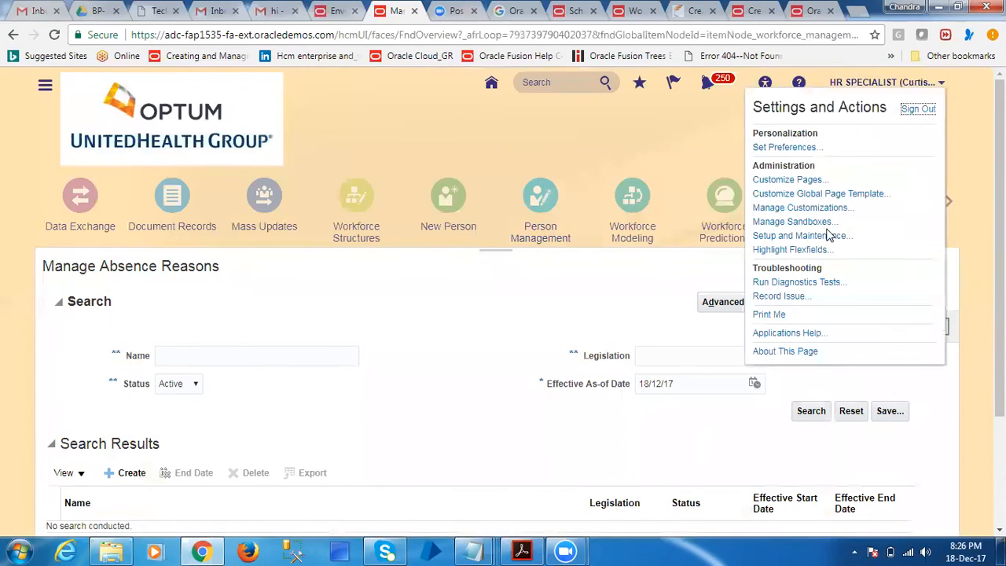
click(823, 237)
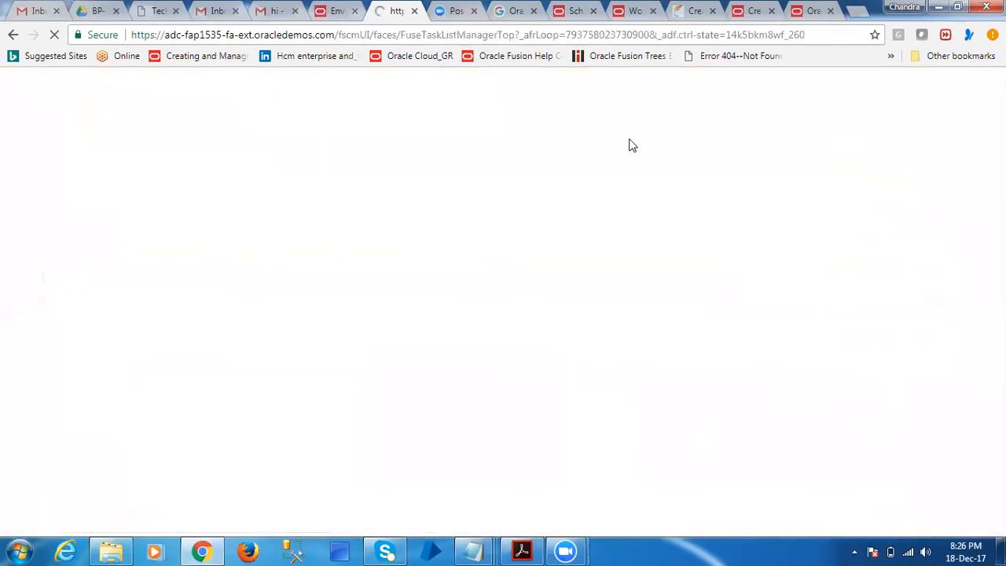
click(494, 146)
text(manage)
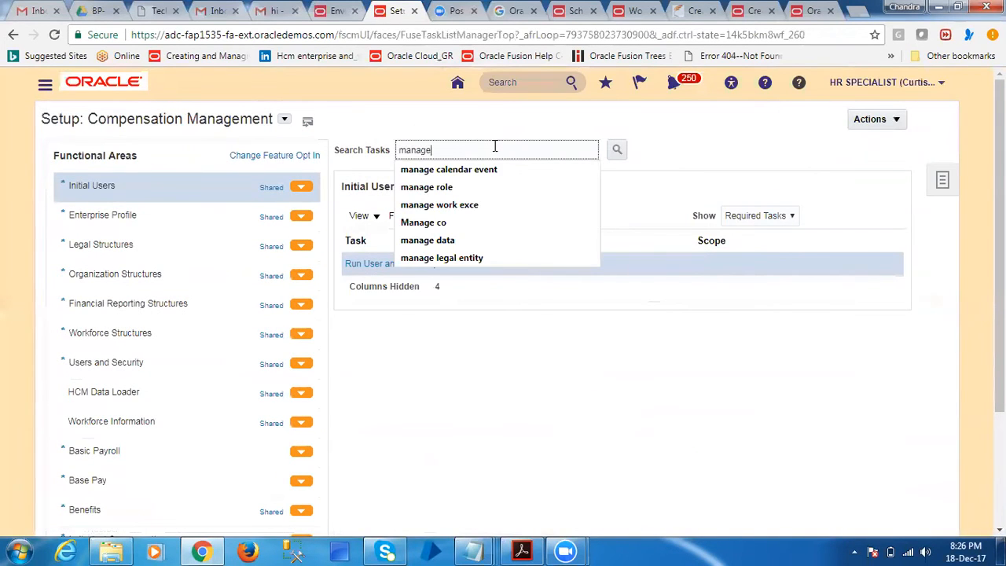
text( work)
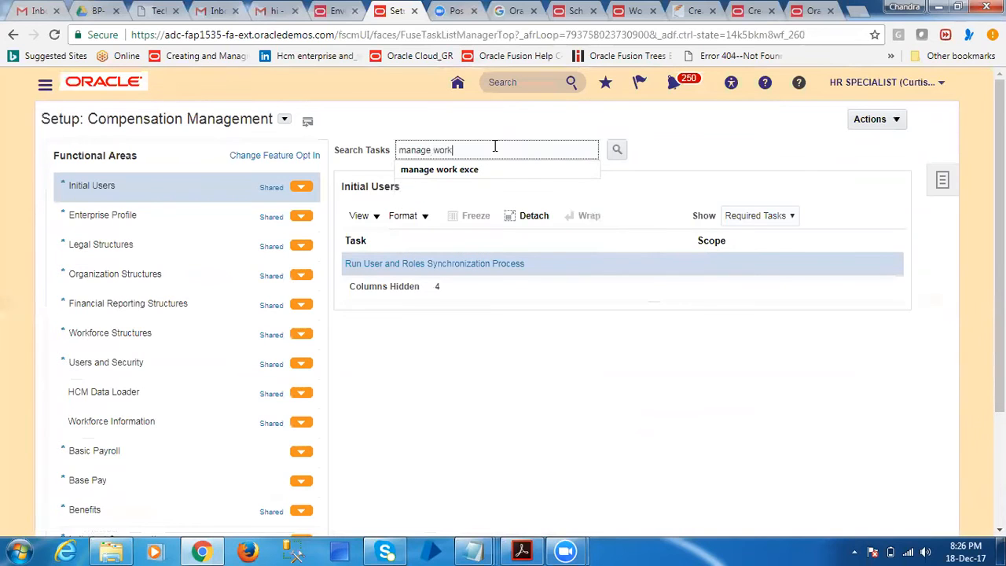
key(Return)
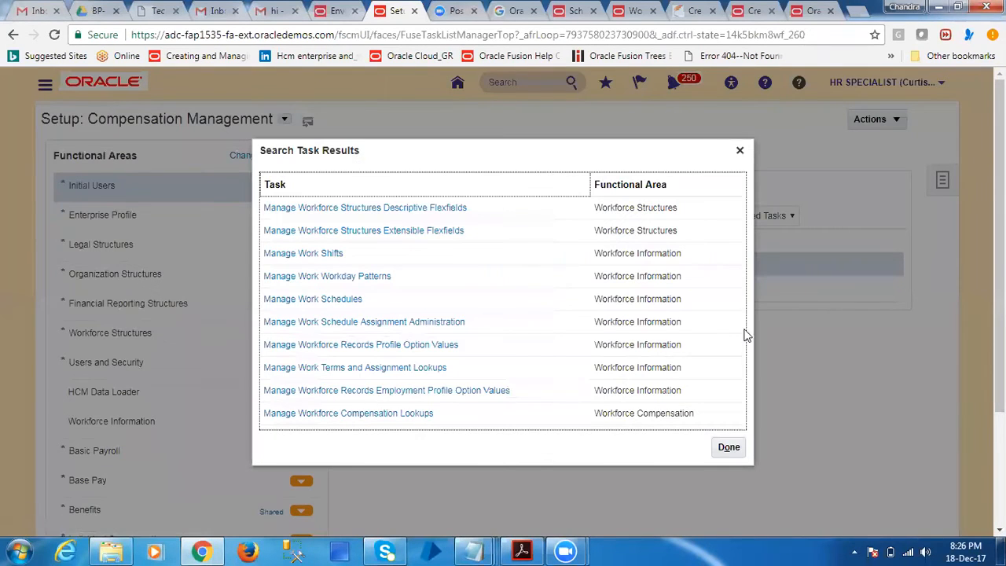
click(345, 302)
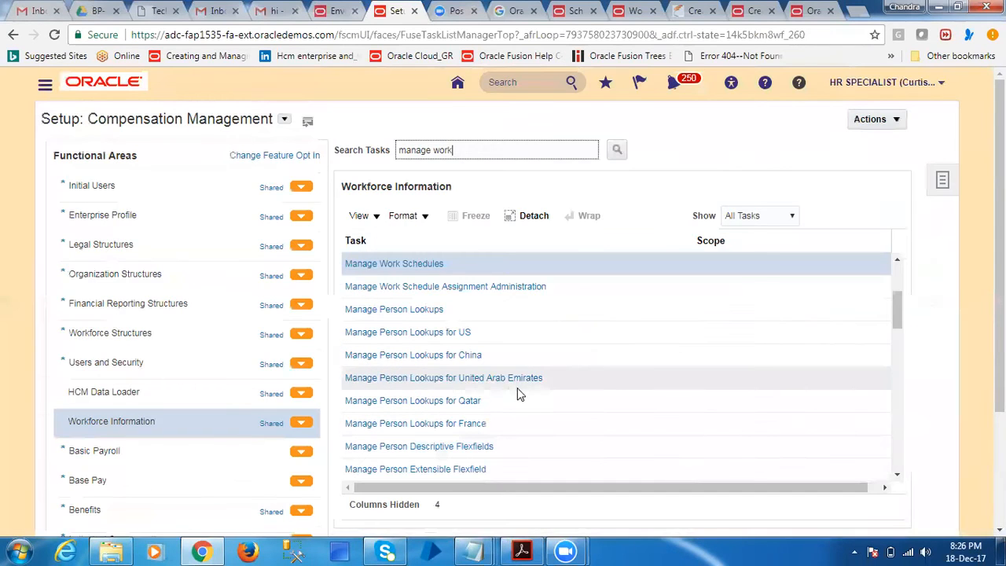
click(425, 264)
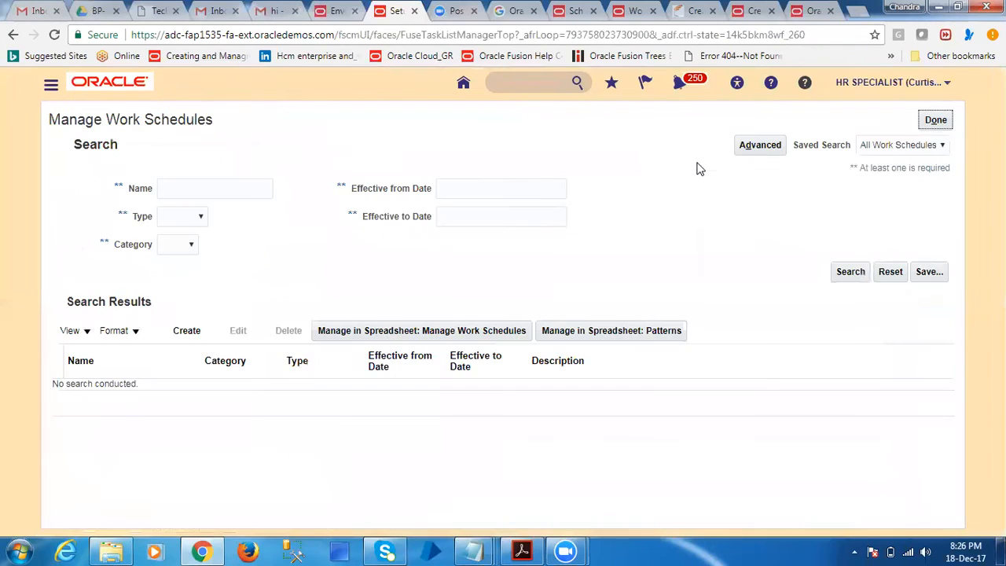
Search the work schedules for HDFC and open HDFC Schedule for editing
click(212, 187)
text(HDFC)
click(540, 273)
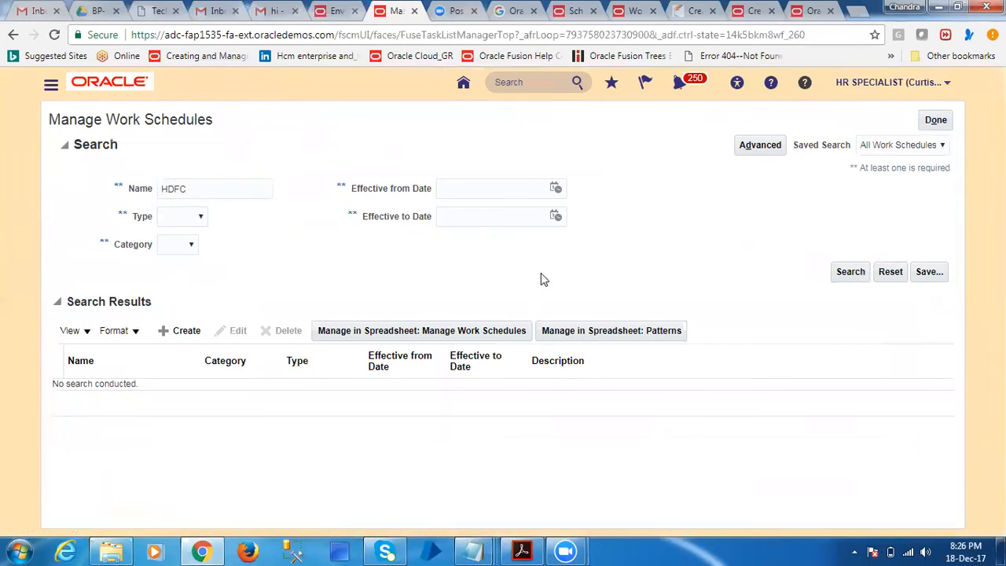
click(848, 272)
click(99, 389)
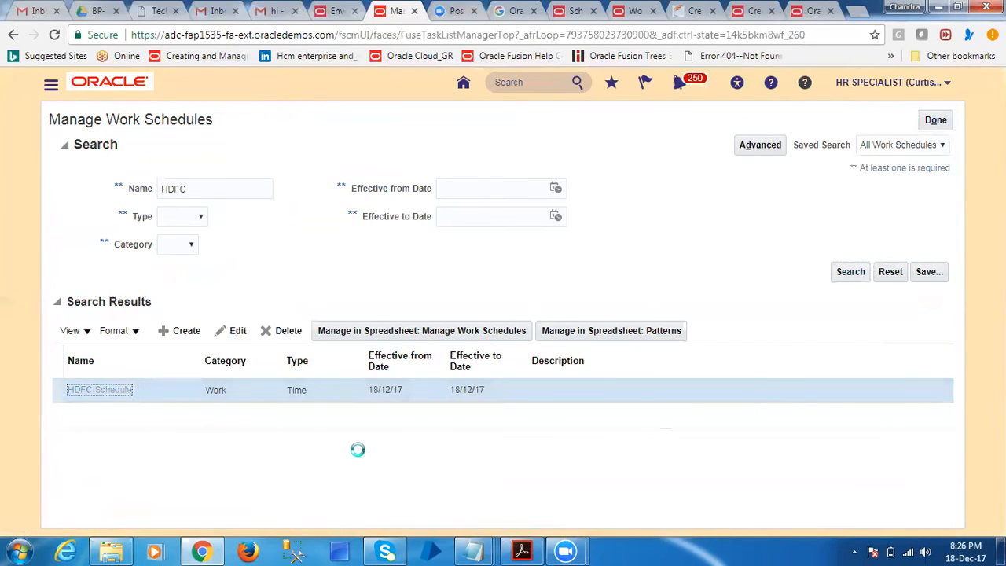
Remove the HDFC eligibility profile from HDFC Schedule and submit the change
scroll(419, 375, down, 2)
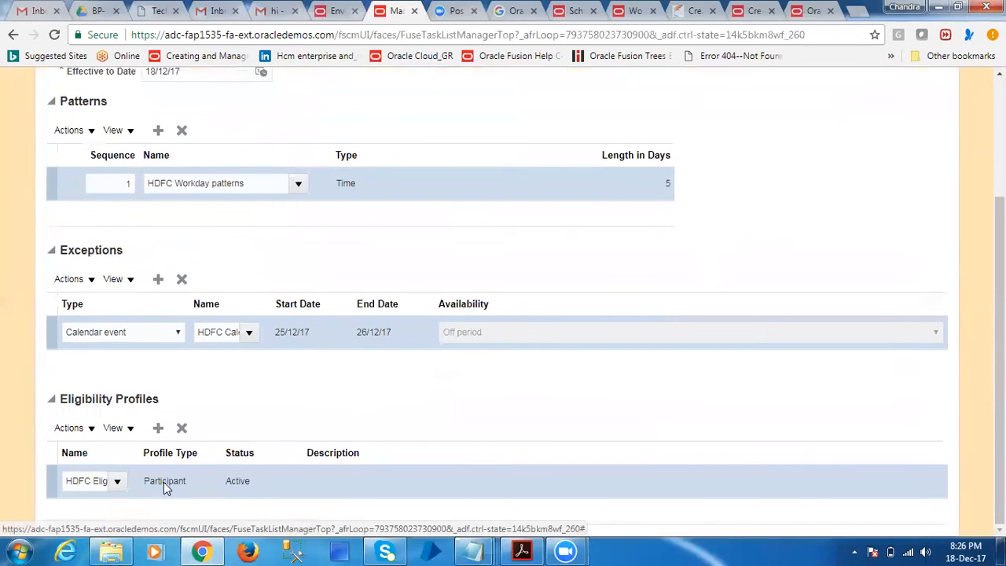
click(179, 429)
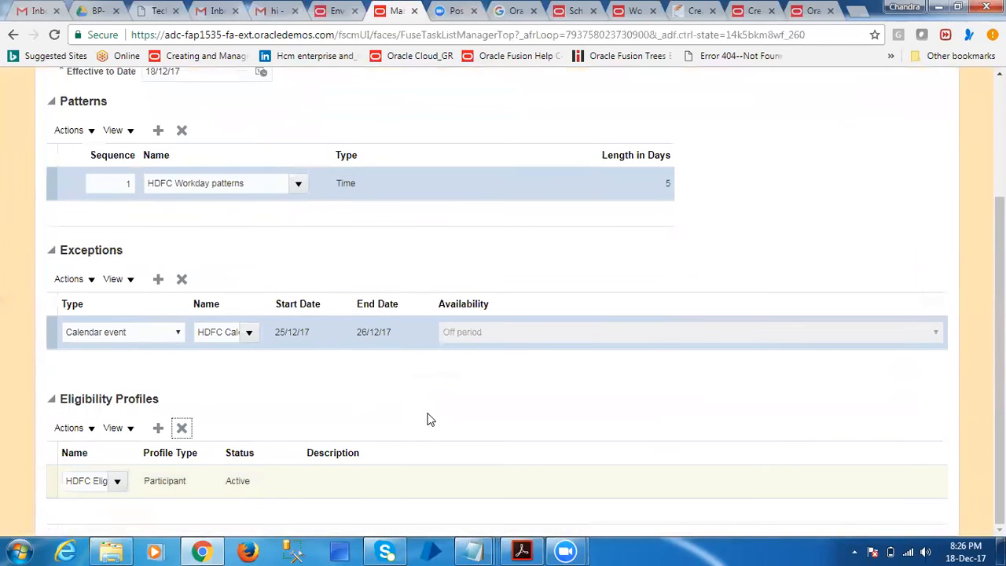
scroll(843, 115, up, 2)
click(877, 122)
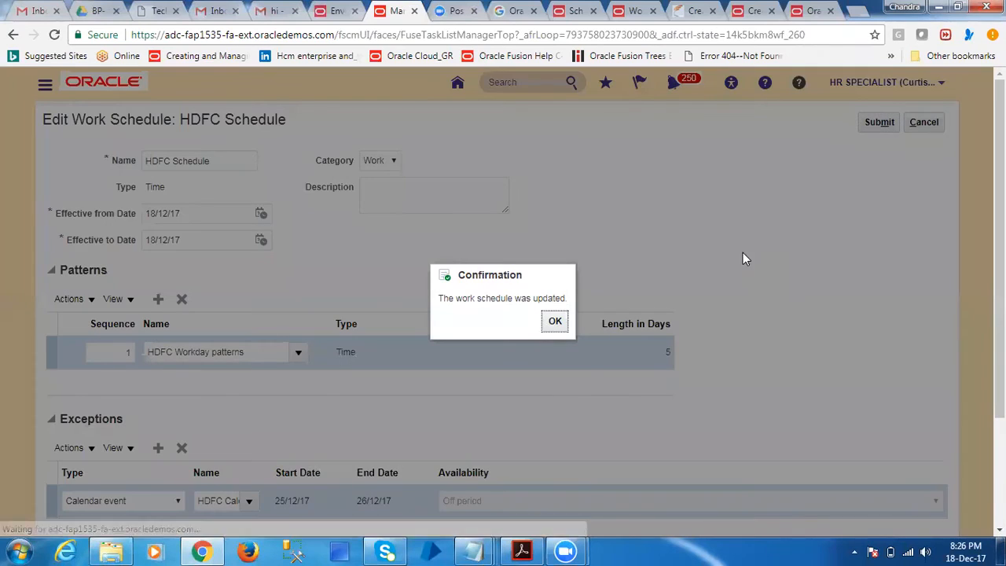
click(559, 321)
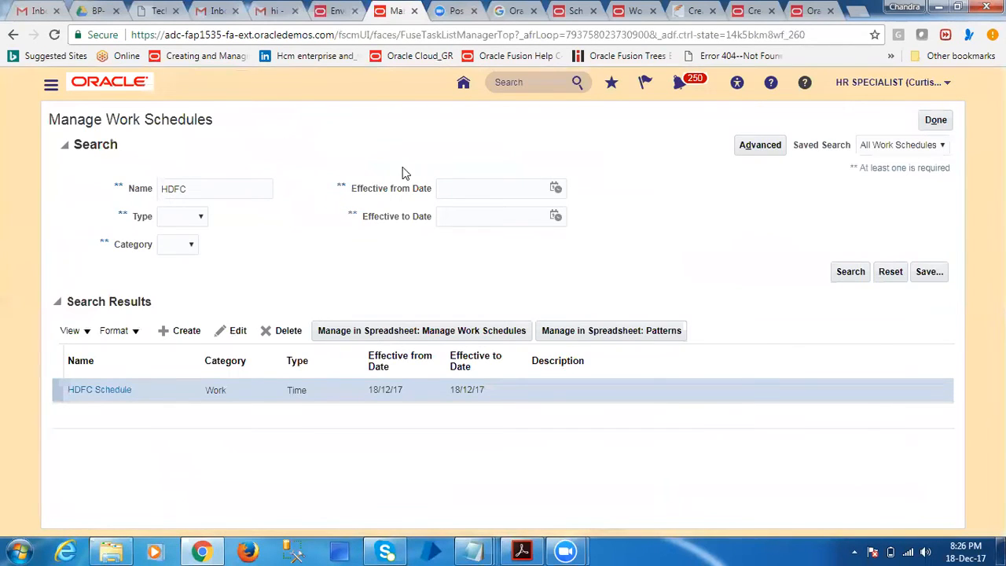
Leave Manage Work Schedules and go to the Person Management search page
click(935, 121)
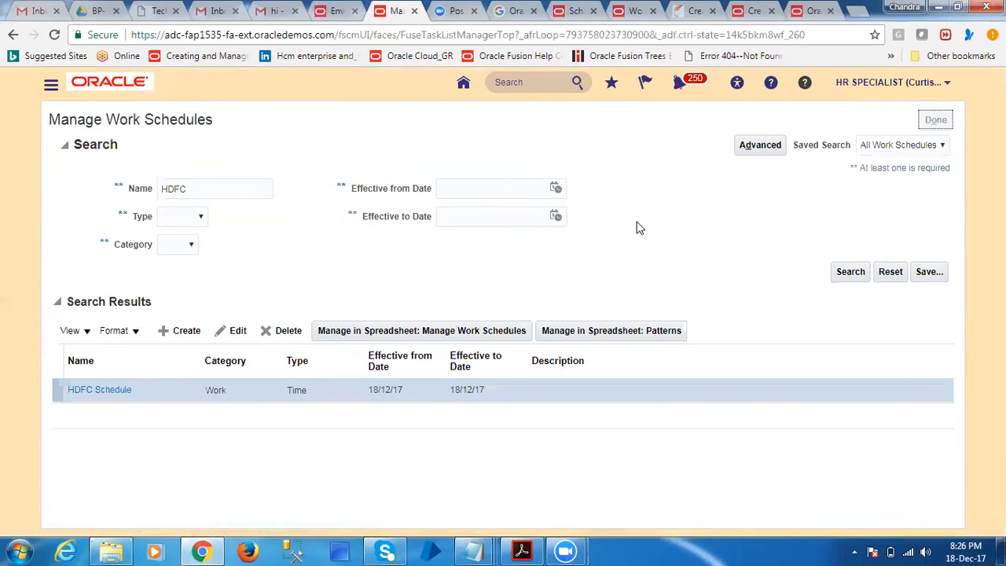
click(673, 85)
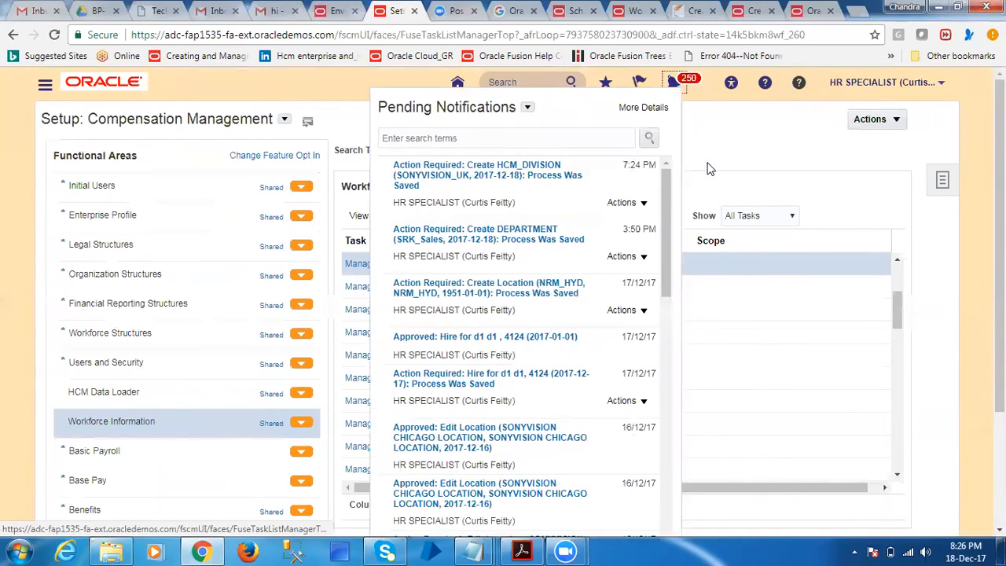
click(313, 103)
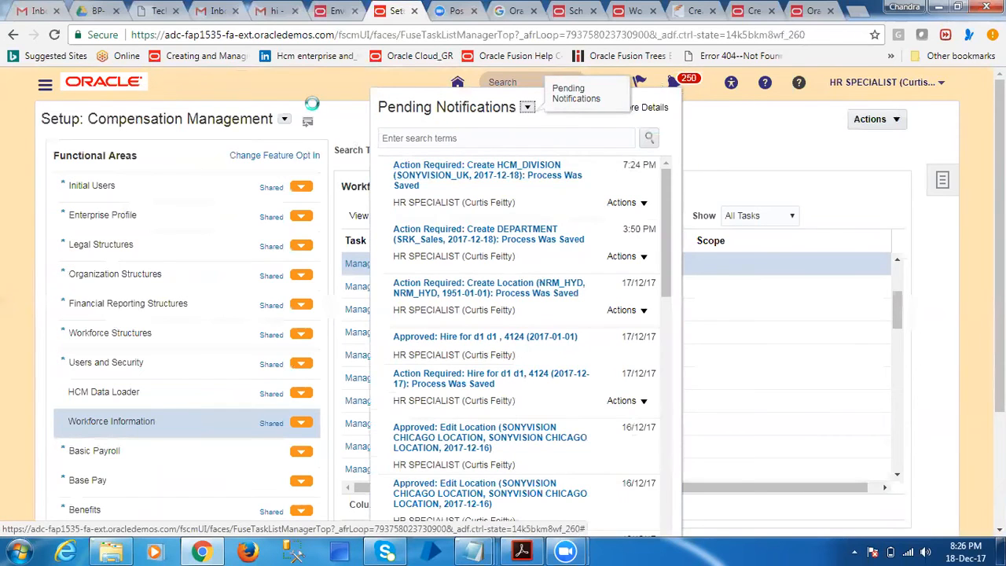
click(48, 91)
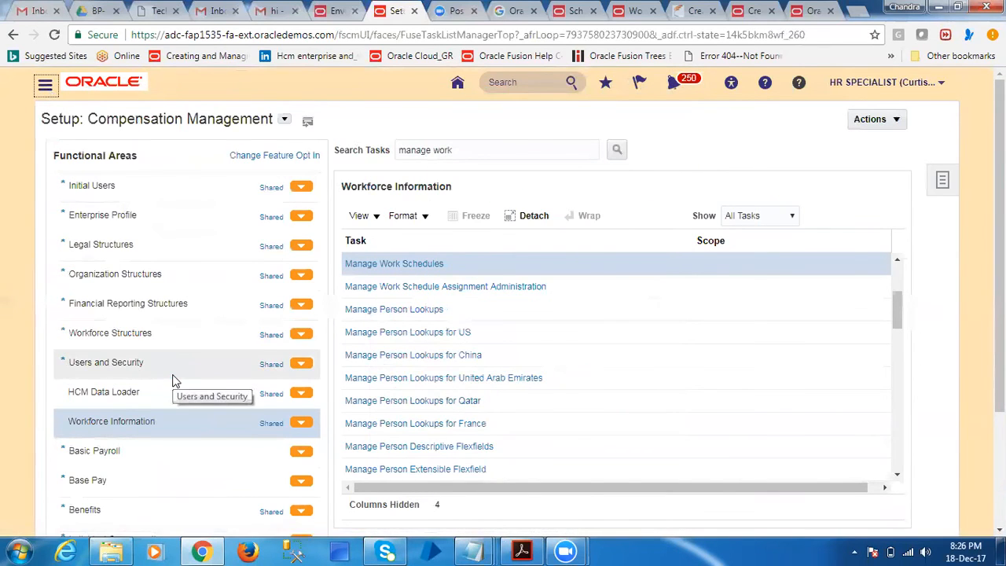
click(585, 260)
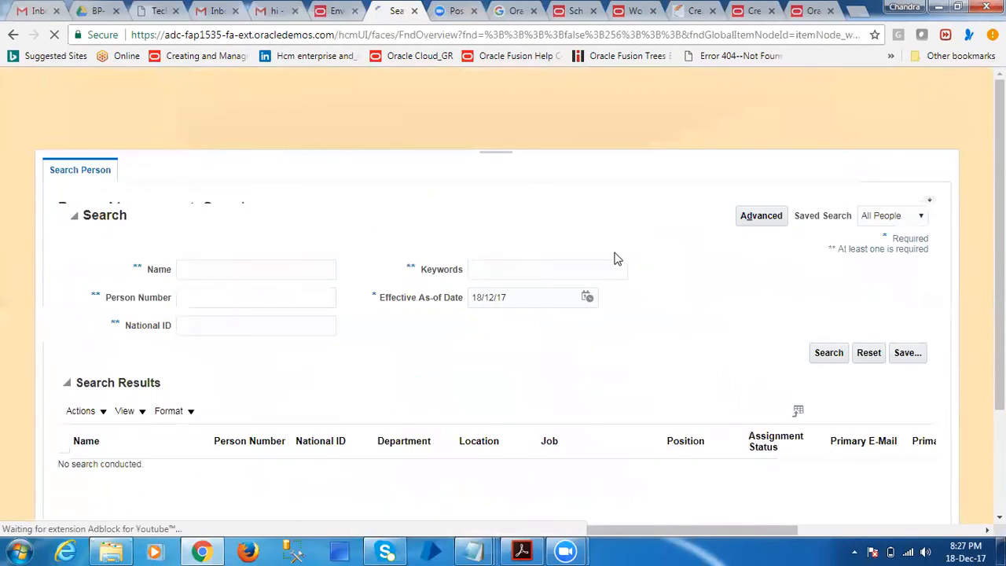
Search Person Management for the employee by full name and open the matching person's record
click(257, 382)
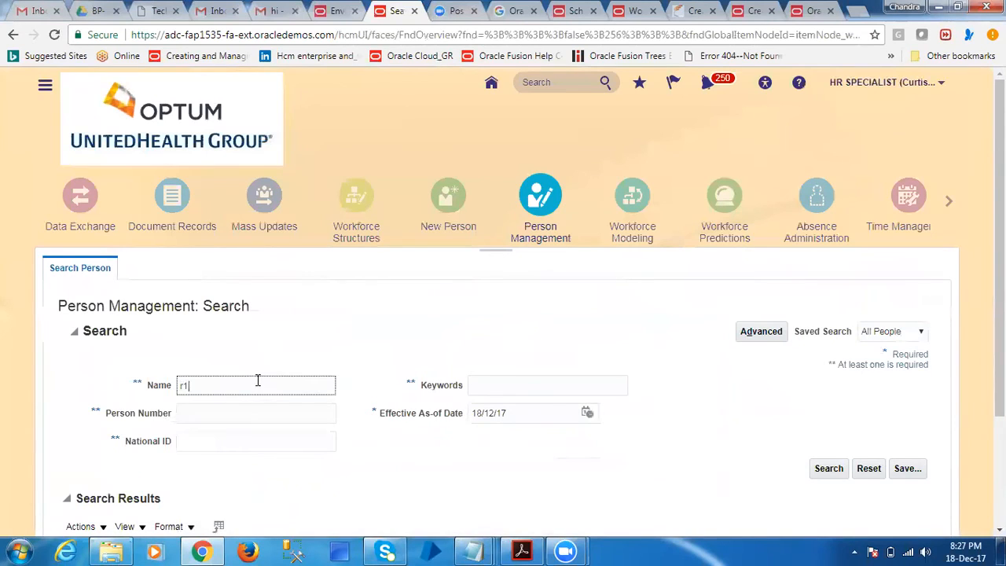
key(ctrl+a)
text(R1 R1)
click(829, 468)
scroll(630, 364, down, 3)
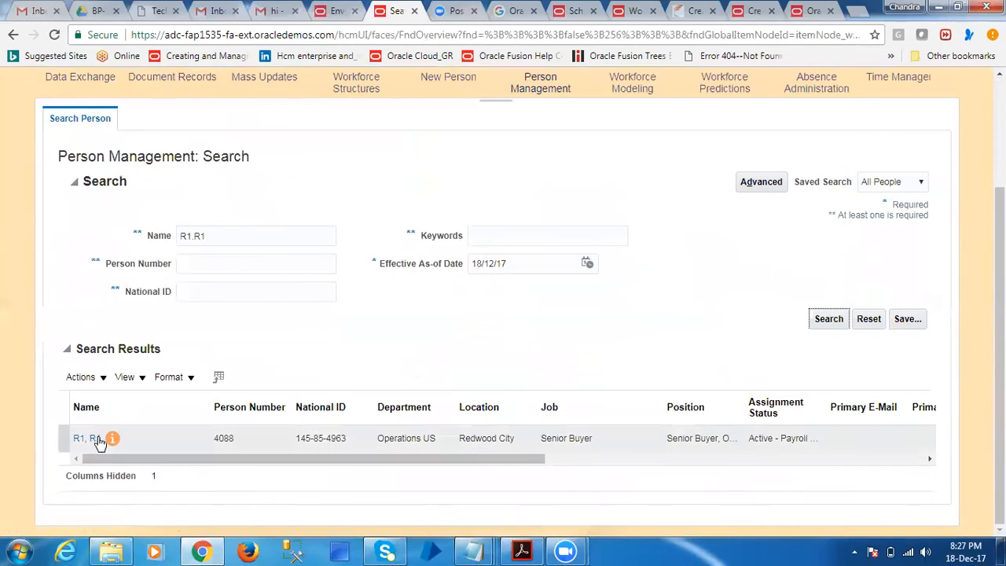
click(97, 439)
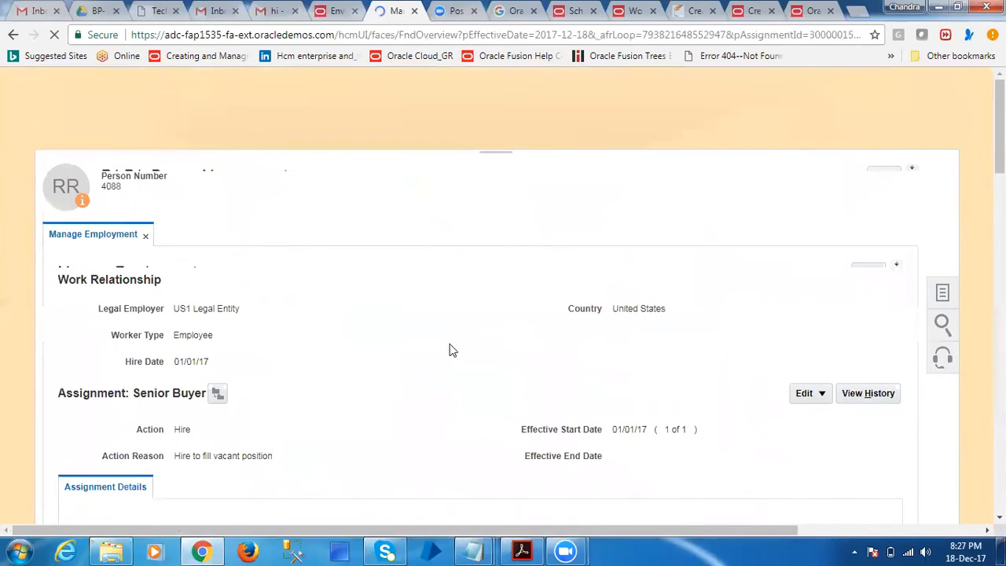
Open Manage Work Schedule Assignment for the employee and add a new row under Schedules
click(947, 330)
click(890, 341)
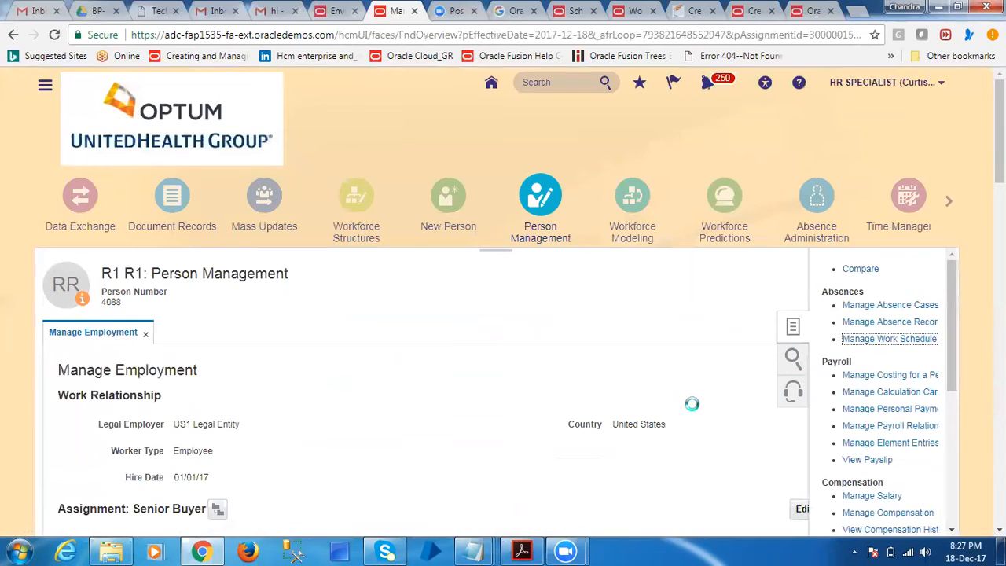
scroll(348, 412, down, 3)
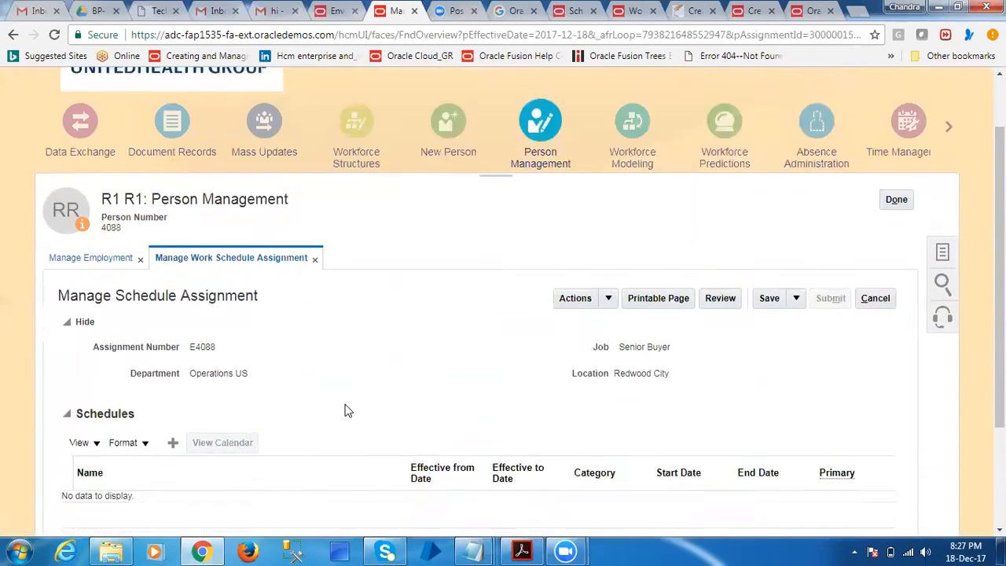
click(172, 296)
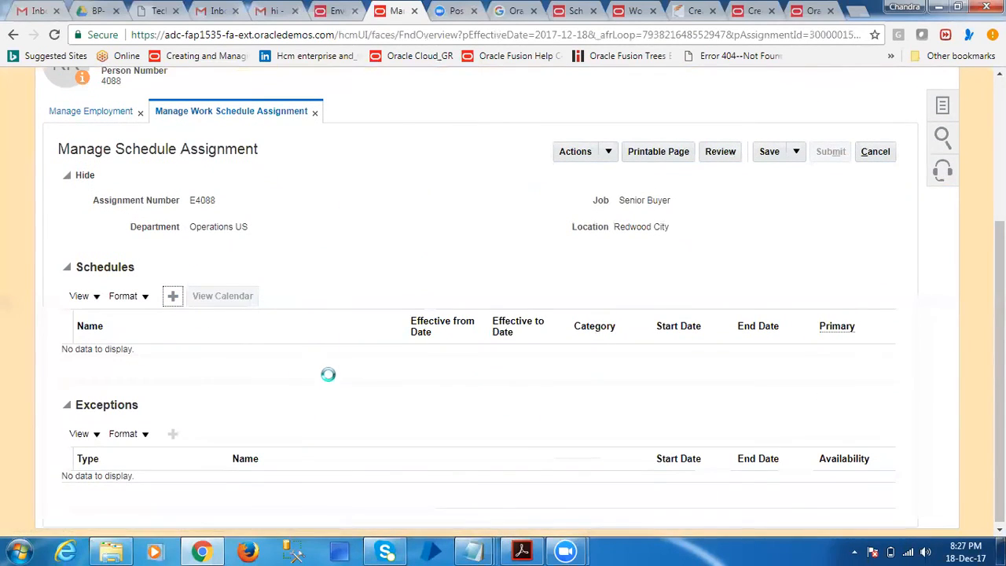
Search the schedules by name starting with H and choose HDFC Schedule for the new assignment row
click(361, 361)
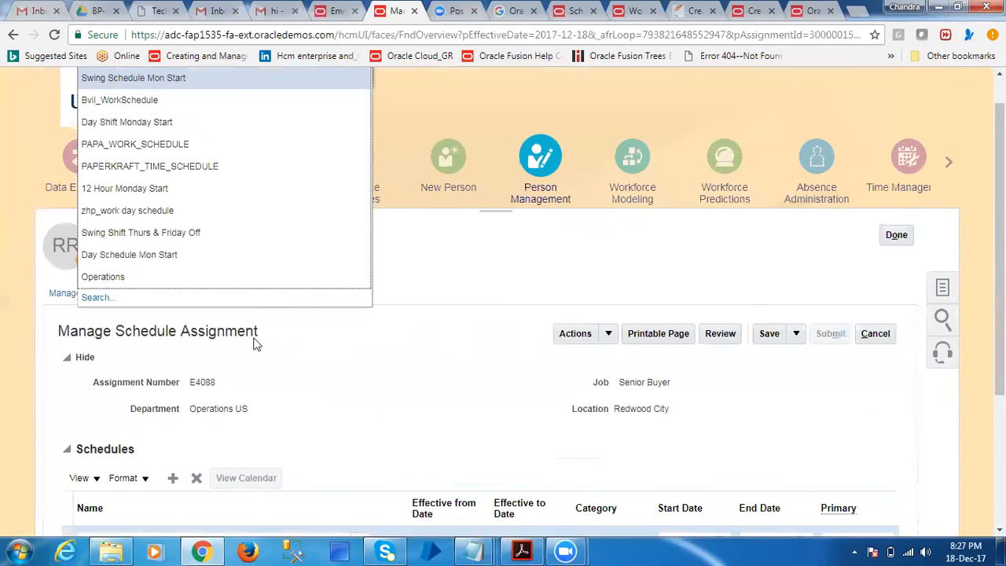
click(98, 297)
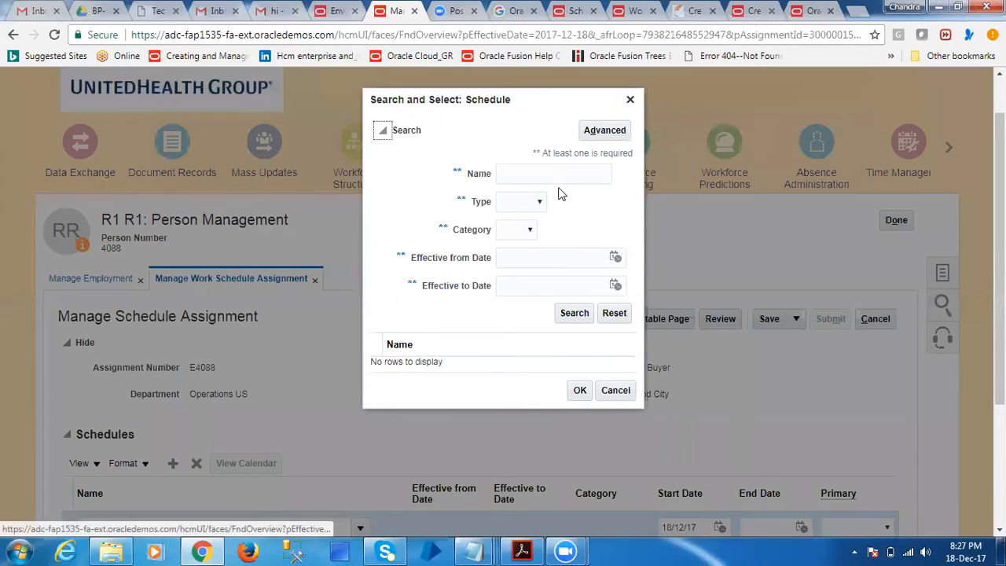
click(553, 176)
text(H)
click(574, 318)
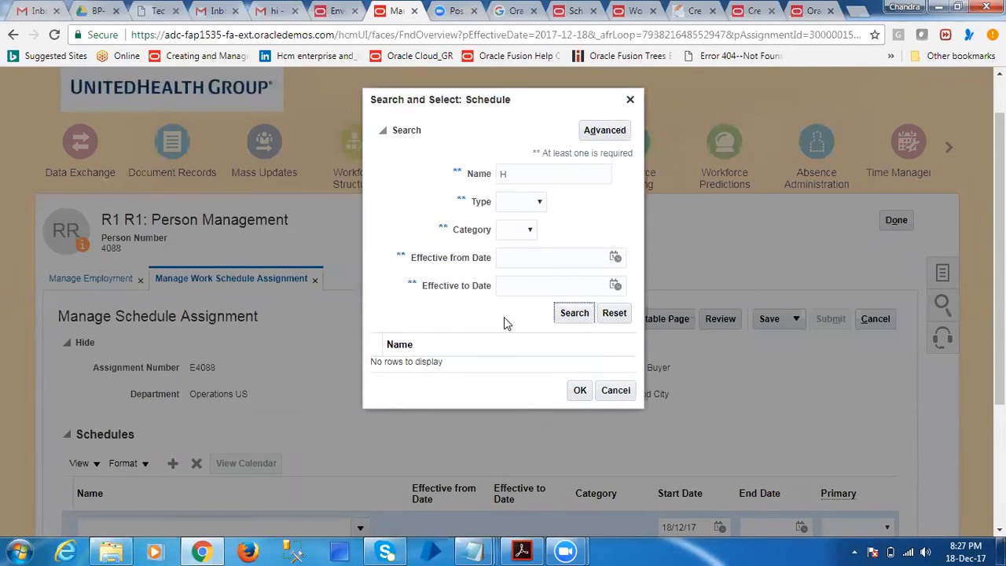
click(474, 376)
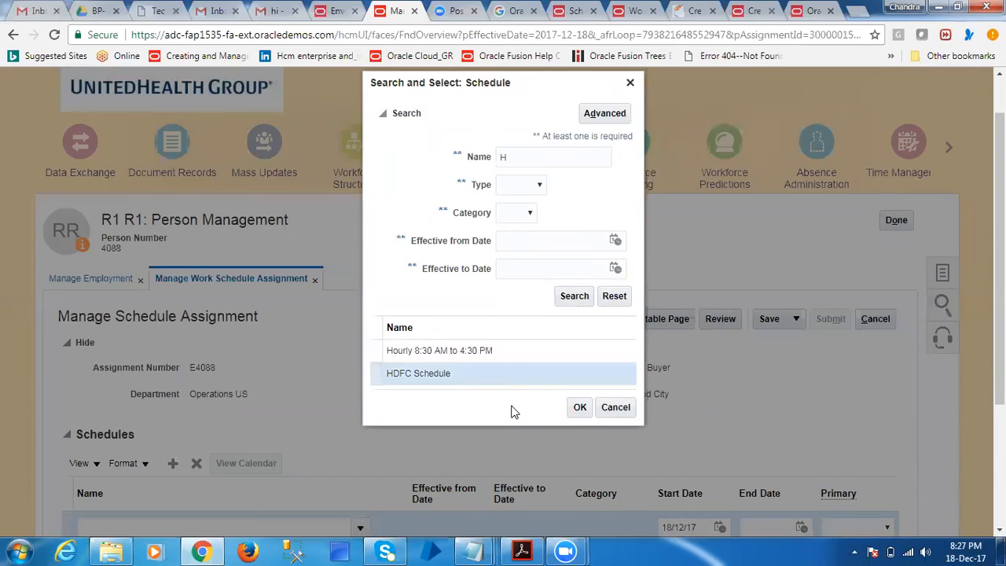
click(579, 407)
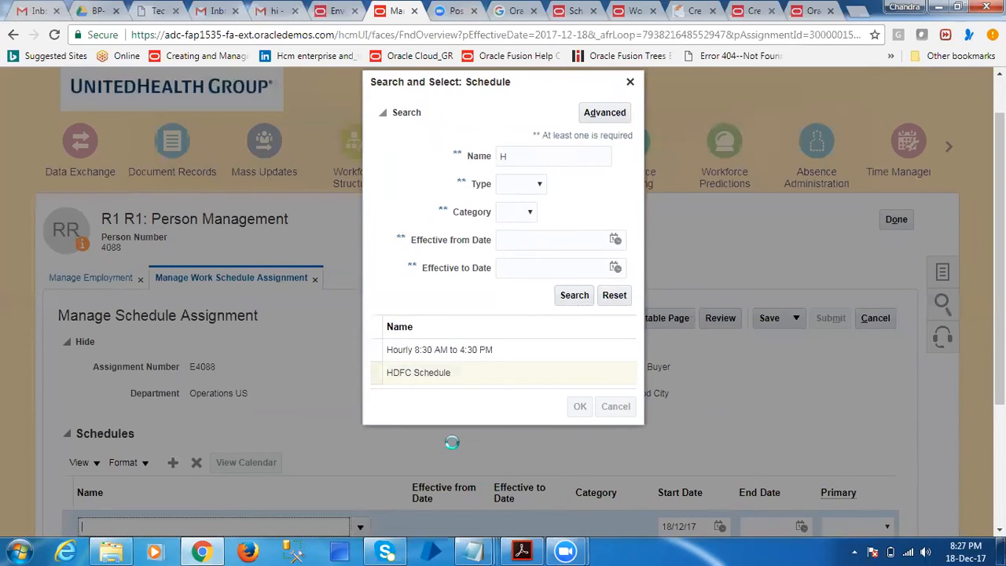
Set Primary to Yes for the HDFC Schedule row and save the schedule assignment
scroll(452, 432, down, 3)
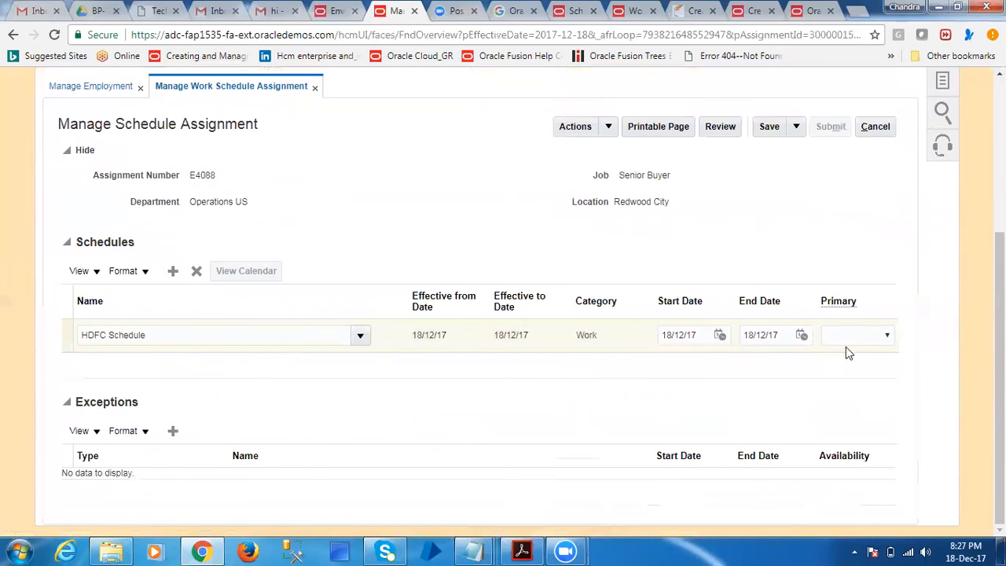
click(864, 336)
click(850, 375)
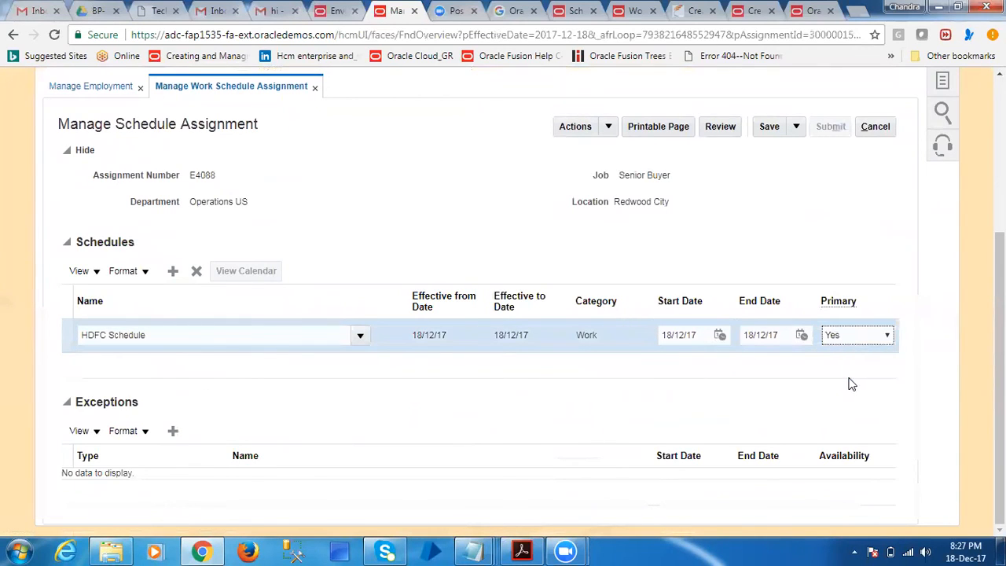
click(318, 402)
click(768, 126)
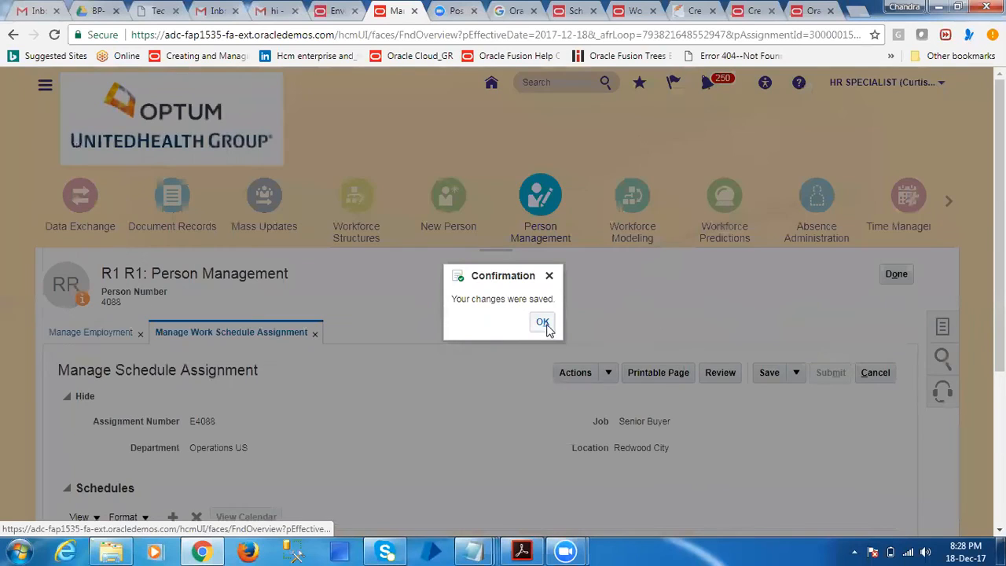
click(542, 321)
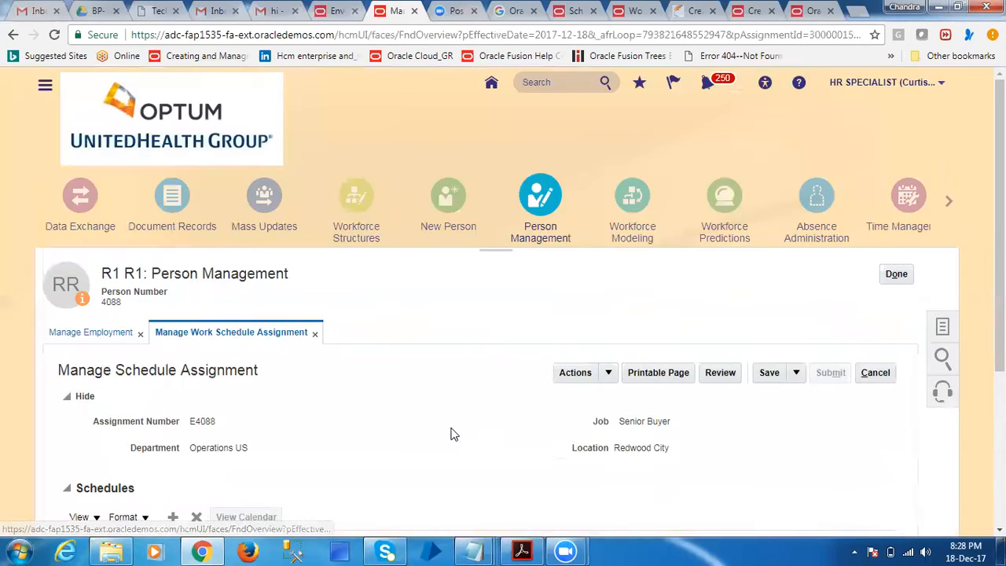
Open the review page for the employee's schedule assignment
scroll(449, 428, down, 3)
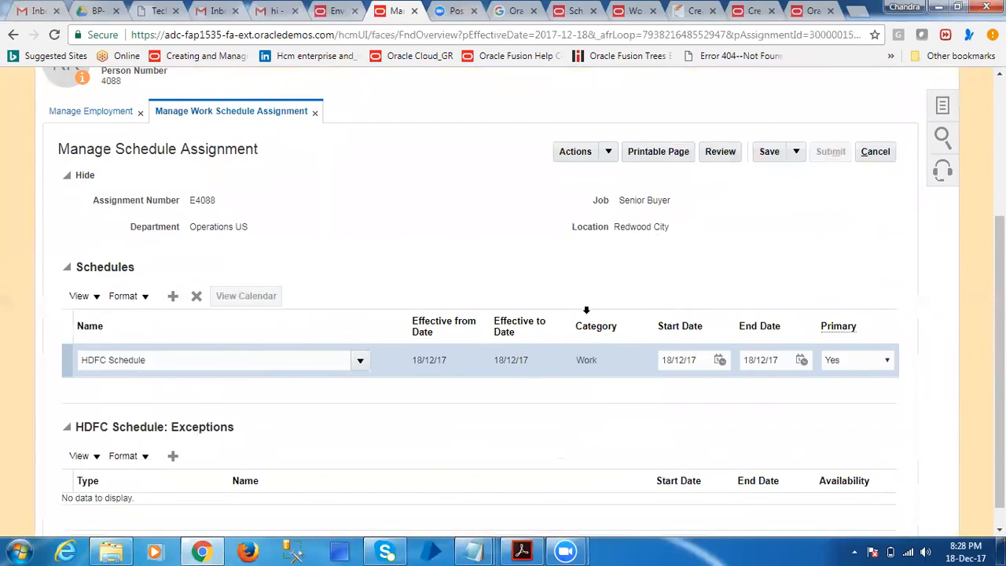
scroll(583, 311, down, 1)
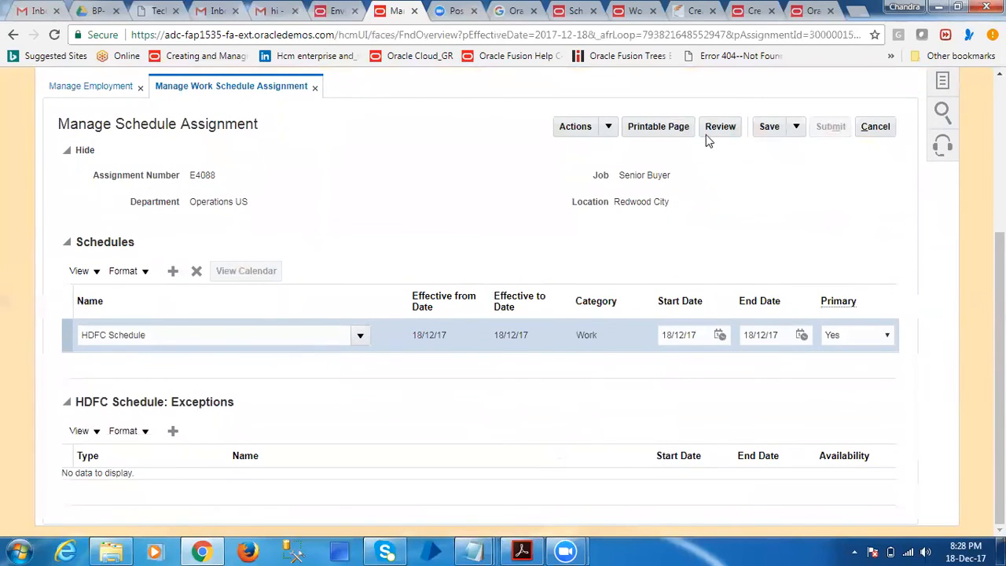
scroll(597, 233, up, 4)
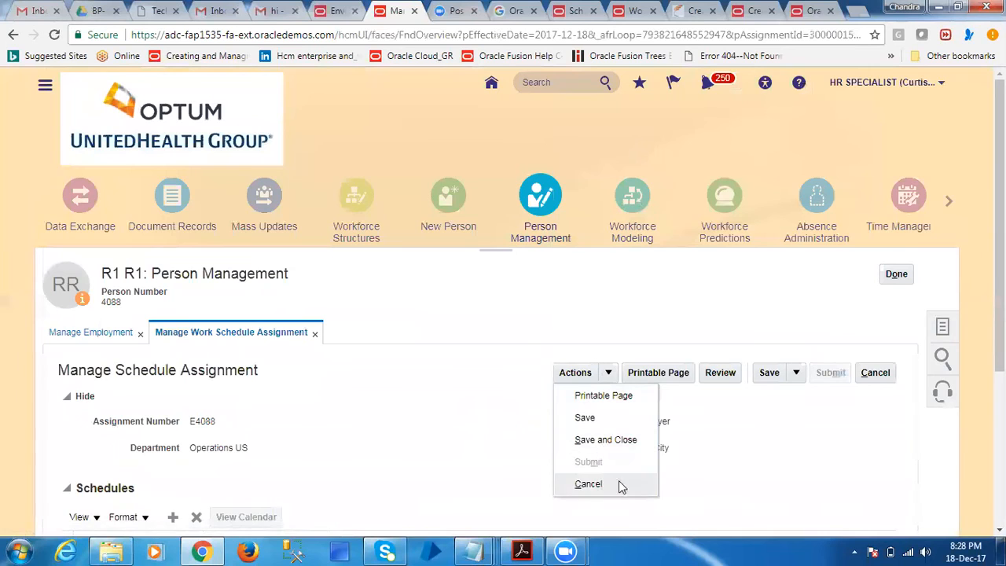
click(700, 464)
click(716, 372)
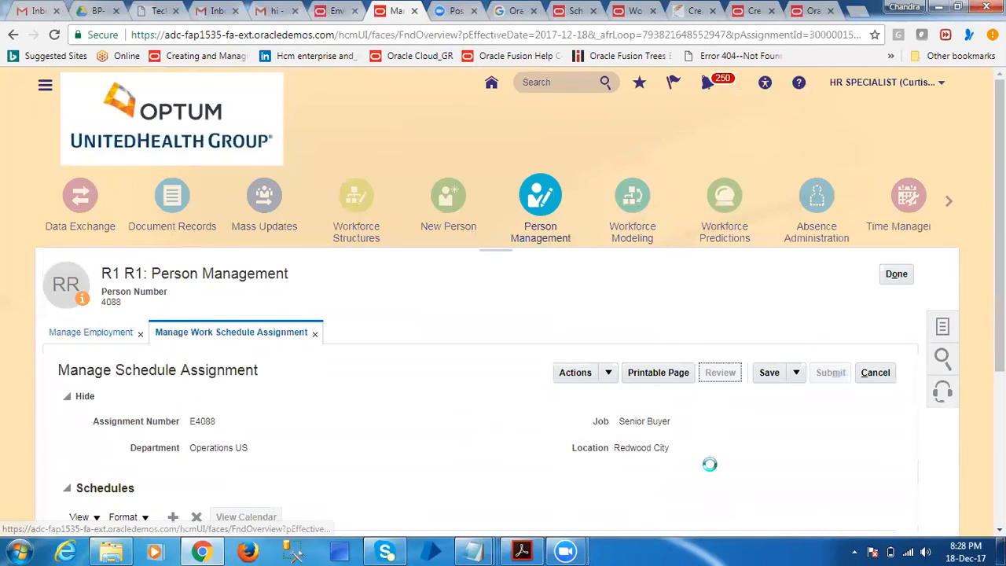
Check the proposed HDFC Schedule values and approvers, and submit the schedule assignment with confirmation
scroll(400, 424, down, 4)
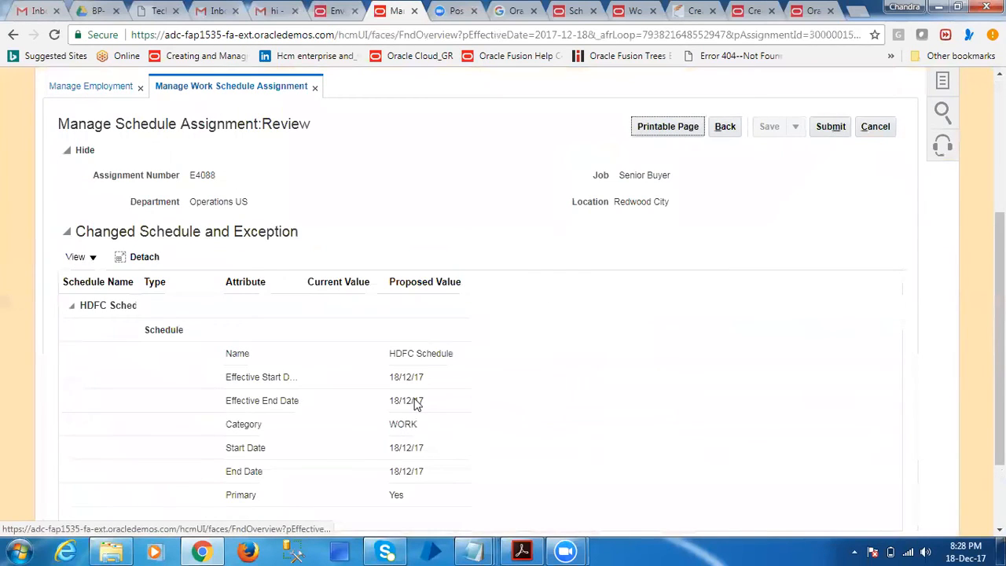
scroll(417, 403, down, 2)
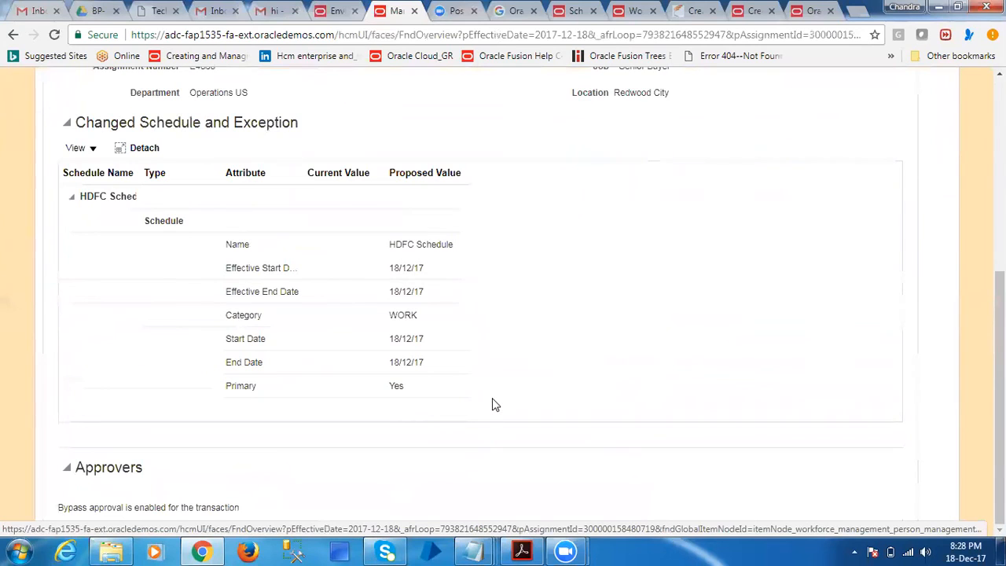
scroll(537, 365, up, 6)
click(829, 373)
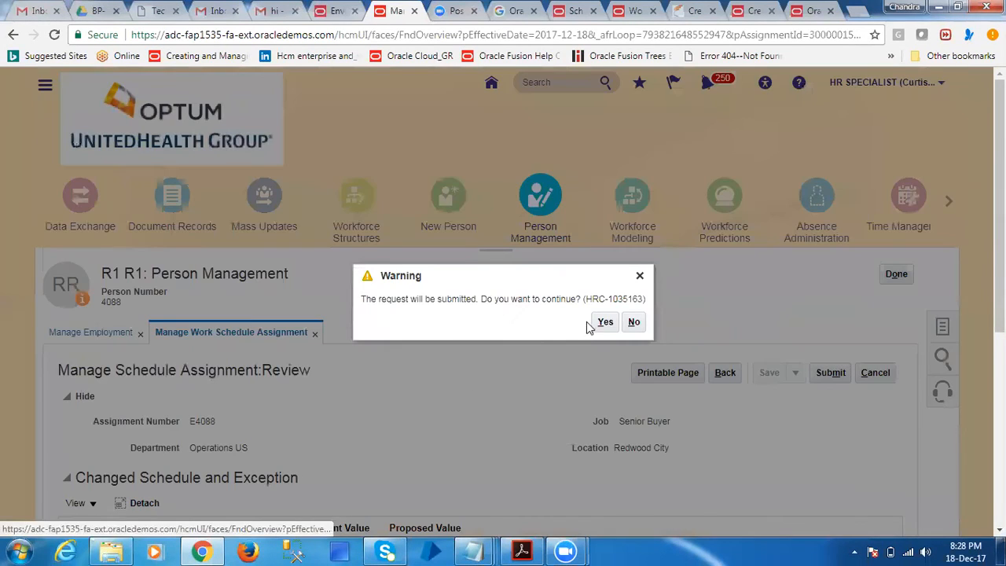
click(601, 322)
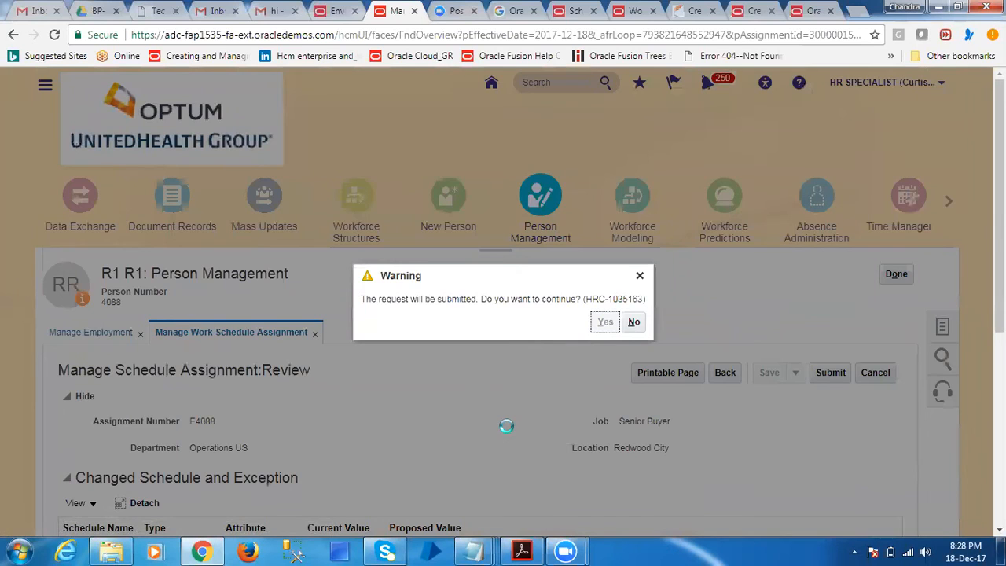
click(542, 322)
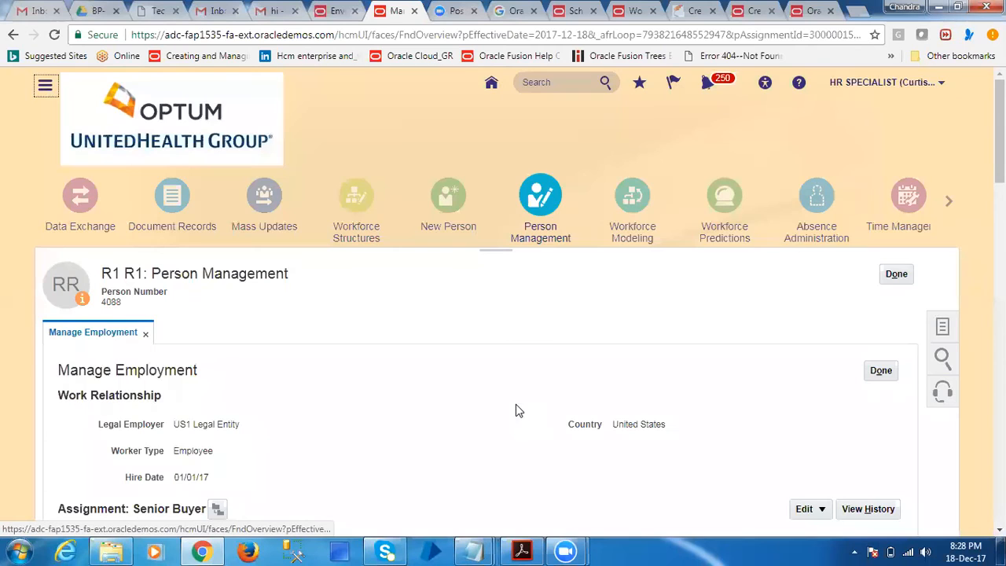
Open Manage Absence Cases for the same employee from the Absences tasks
scroll(519, 420, down, 5)
scroll(521, 413, up, 6)
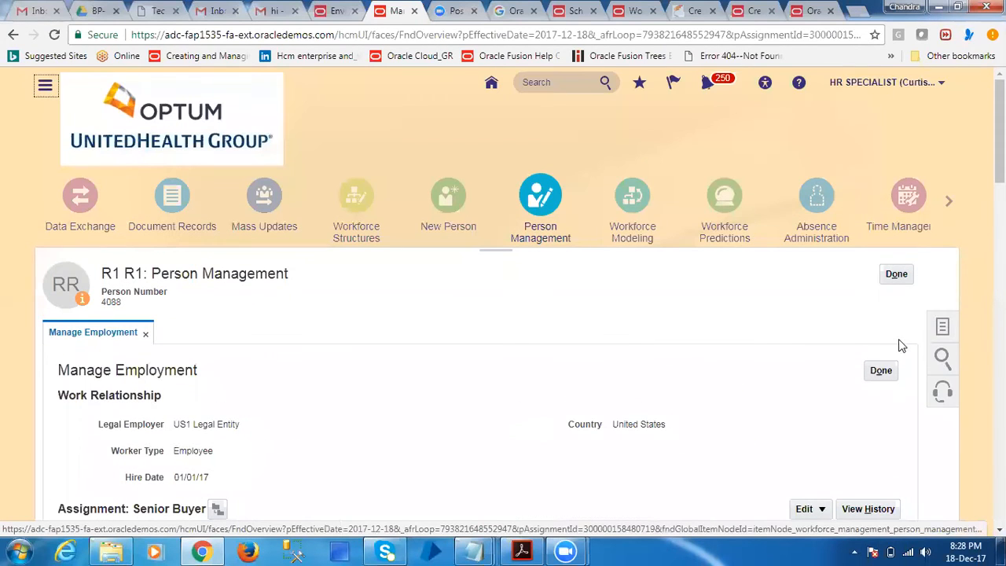
click(942, 337)
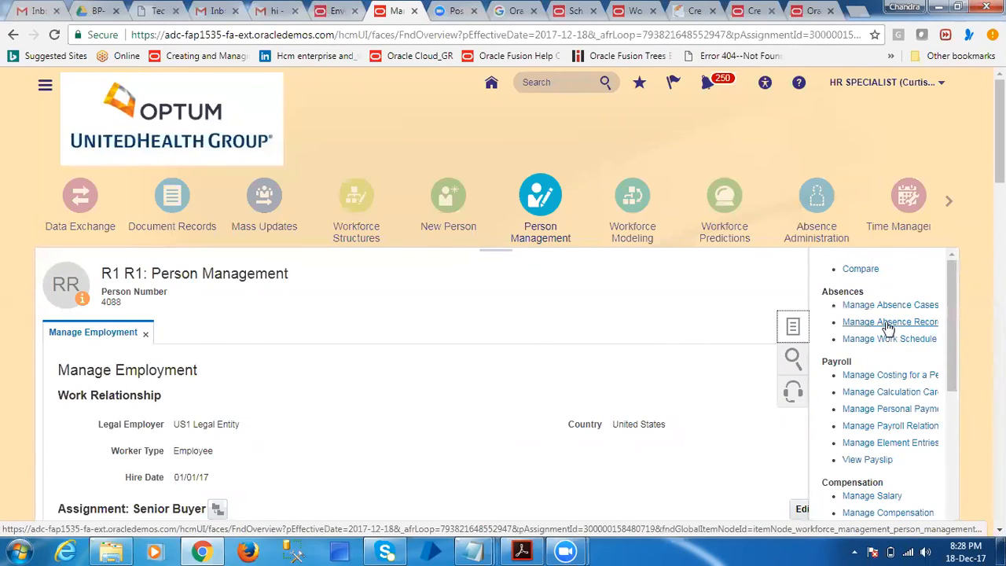
click(887, 305)
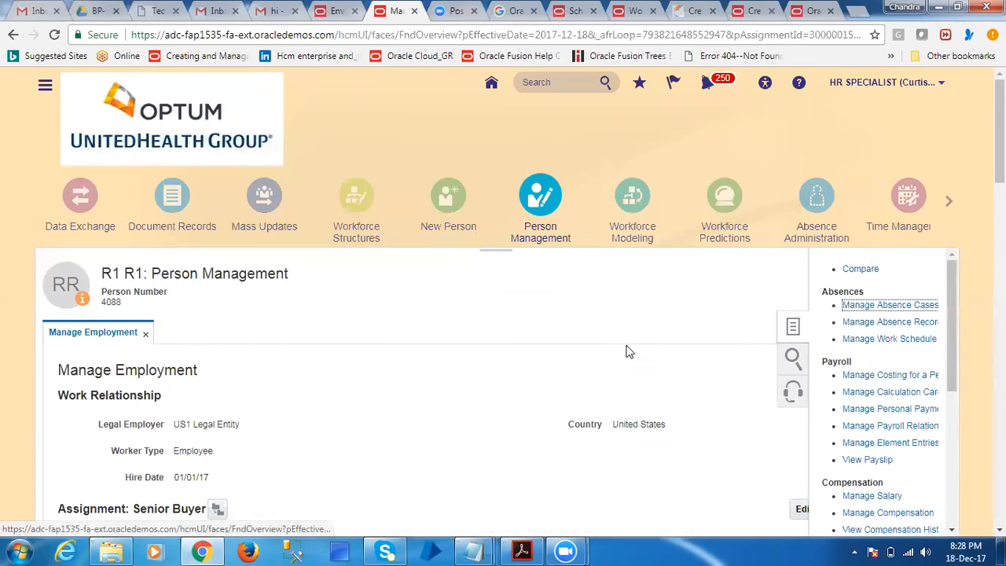
scroll(509, 381, down, 2)
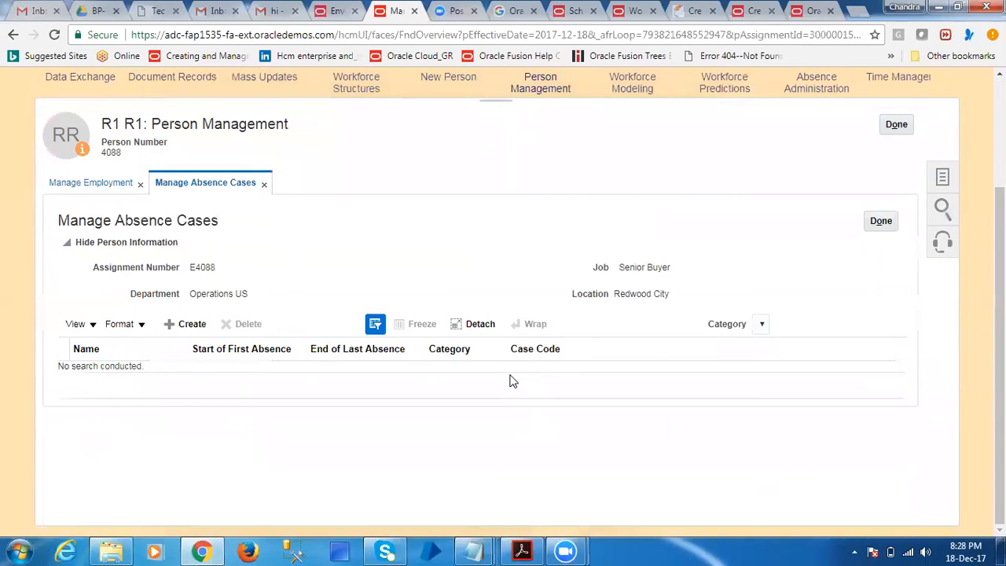
click(188, 325)
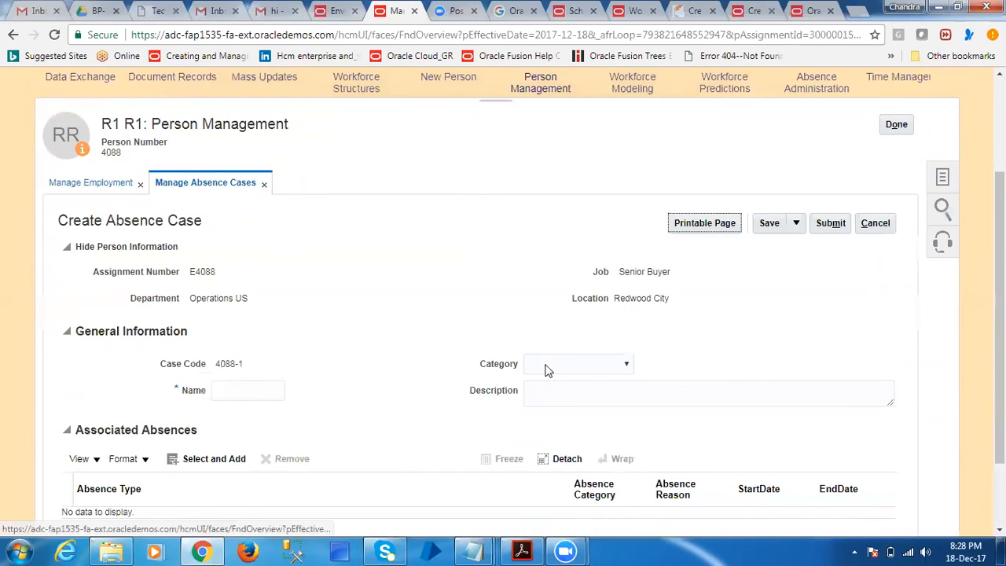
click(573, 358)
click(573, 361)
click(298, 287)
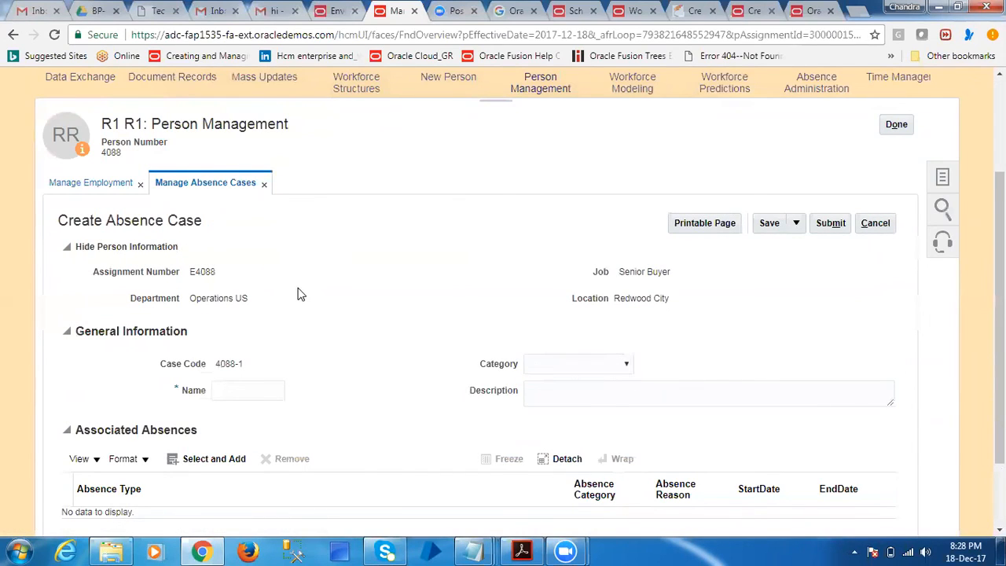
click(875, 223)
click(674, 174)
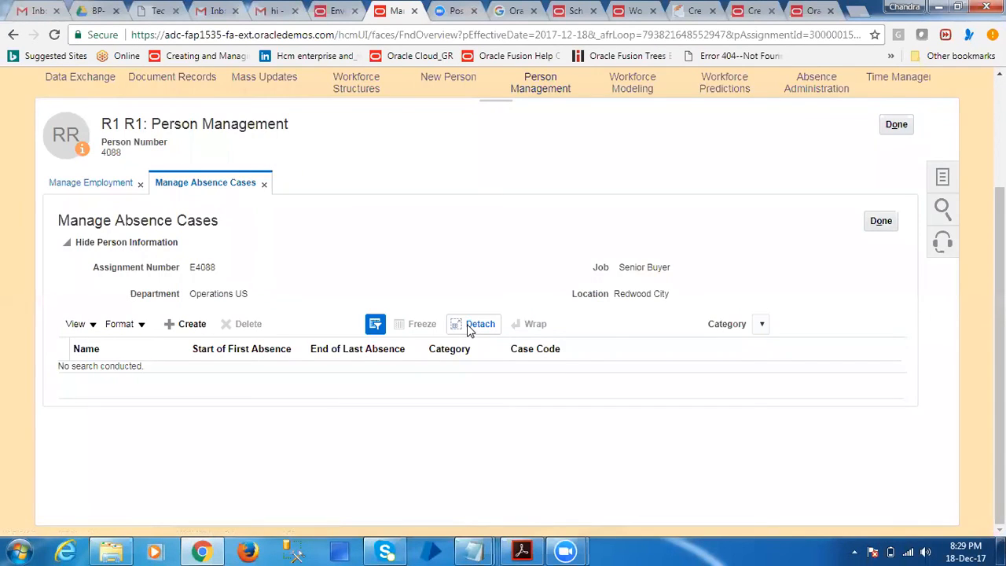
Close Manage Absence Cases and Manage Employment, discarding unsaved changes, and leave the employee's person record
click(878, 223)
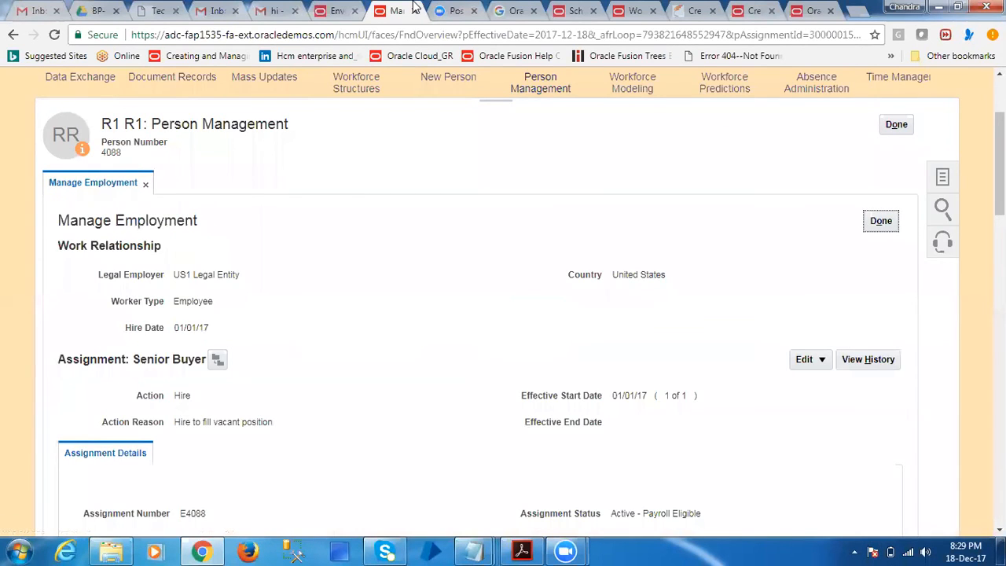
click(883, 224)
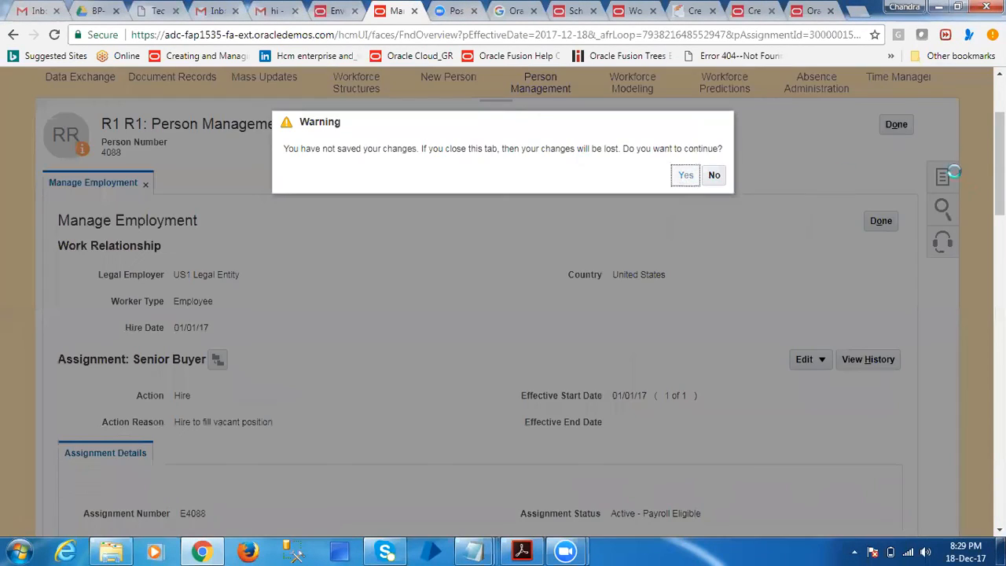
click(933, 173)
click(900, 127)
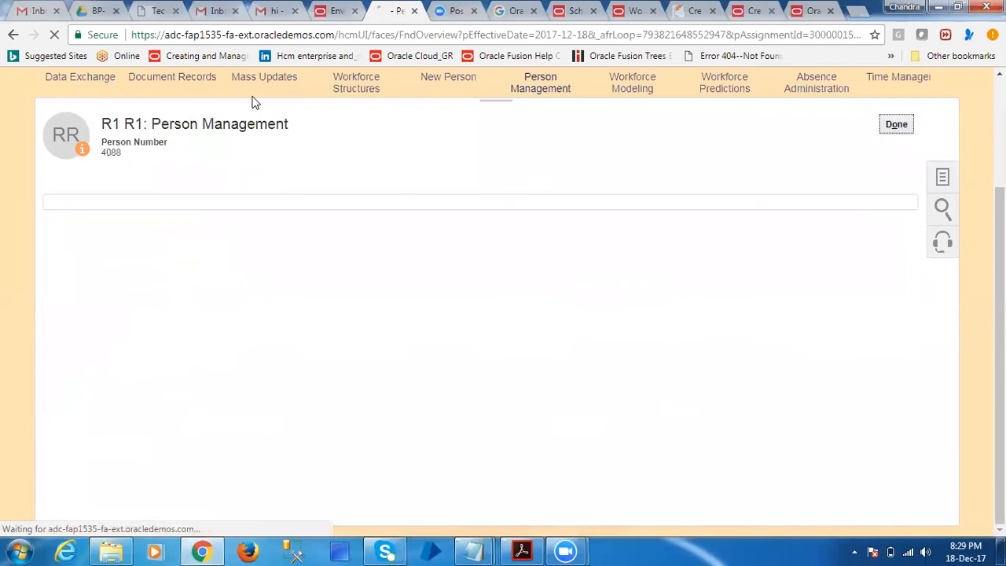
Look through the open Oracle documentation pages on worker availability, shift definitions, and workforce structures and facilities
click(799, 12)
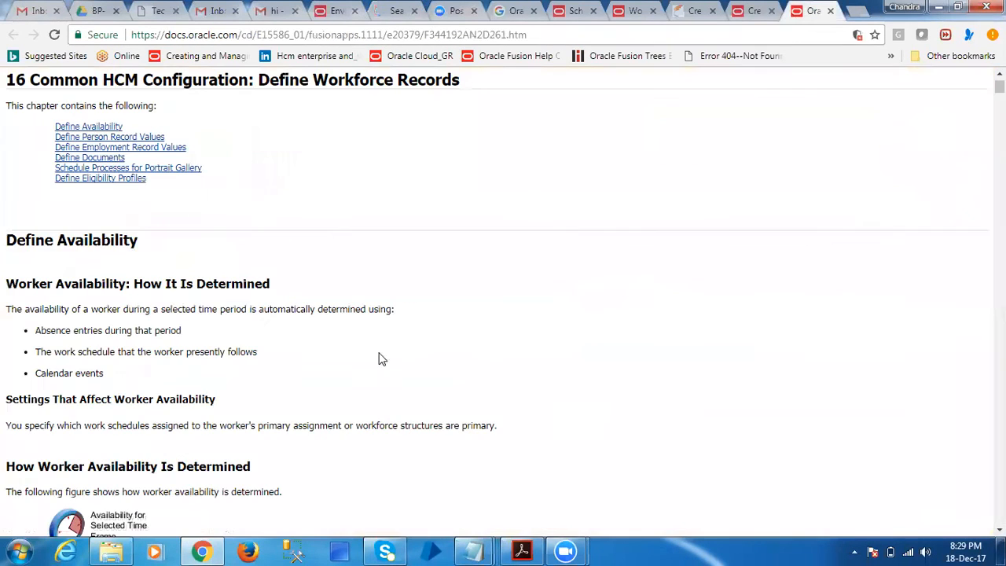
scroll(327, 390, down, 2)
scroll(327, 390, down, 3)
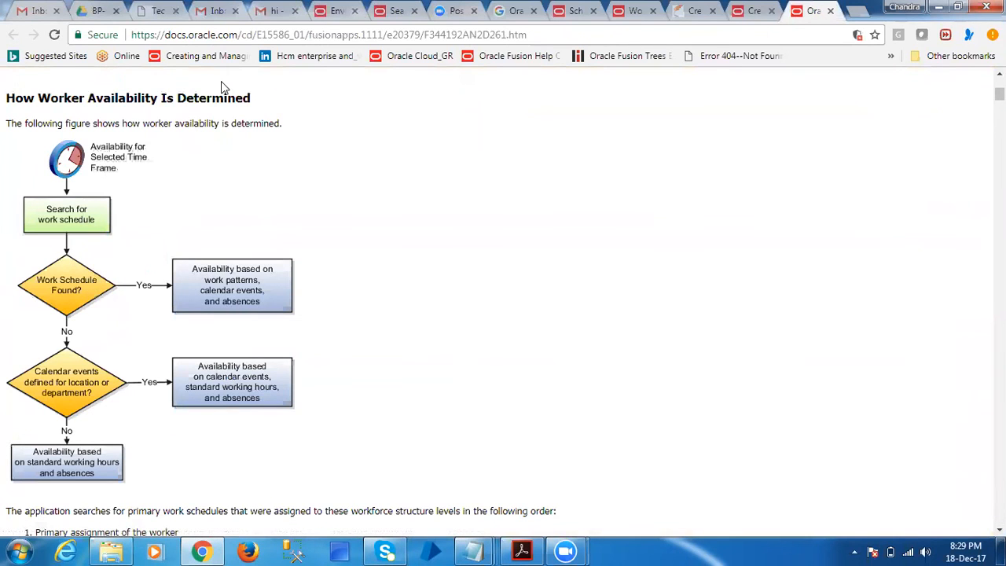
click(746, 11)
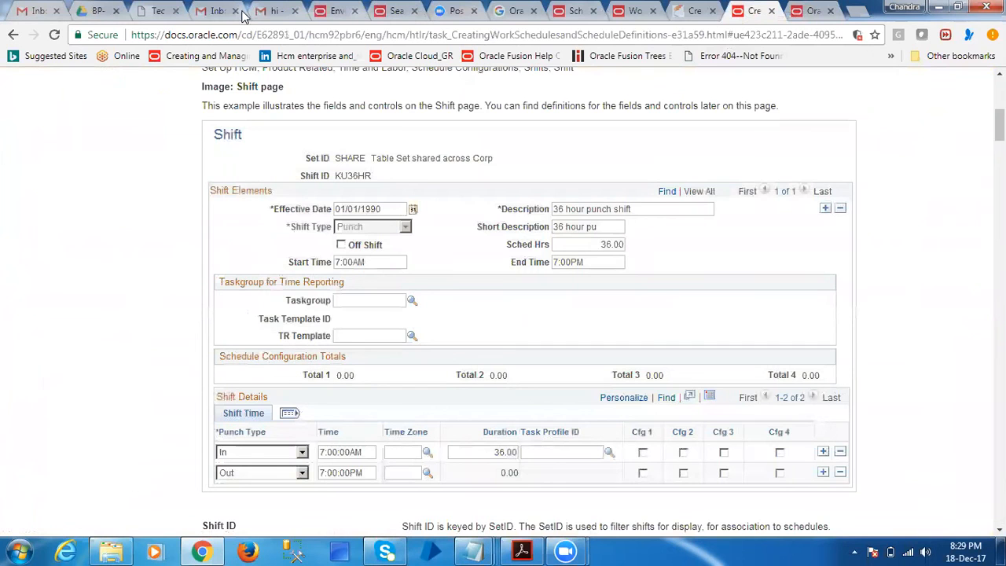
click(629, 11)
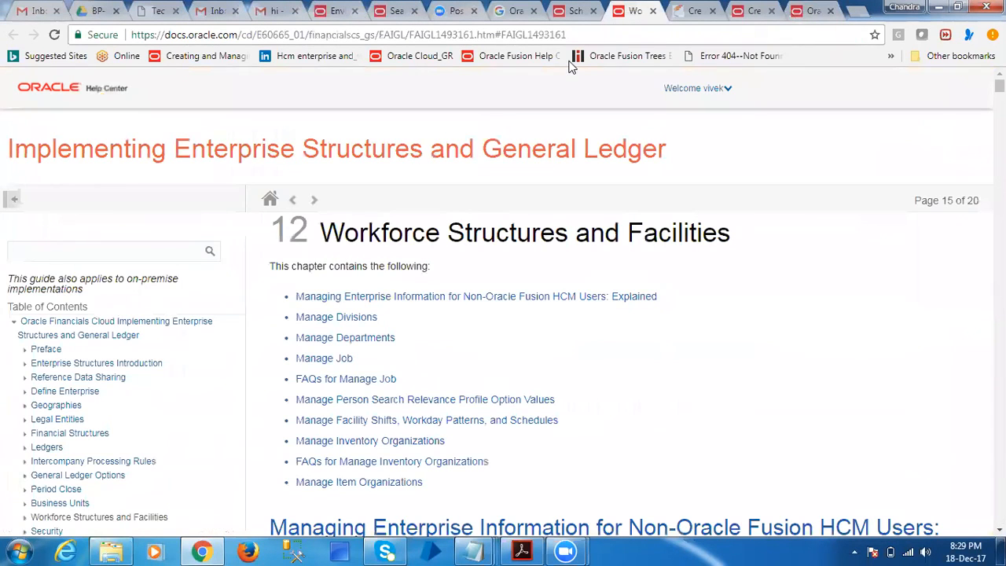
Examine how shifts, workday patterns, exceptions and schedules fit together in the Scheduling Configuration and Maintenance documentation
click(576, 11)
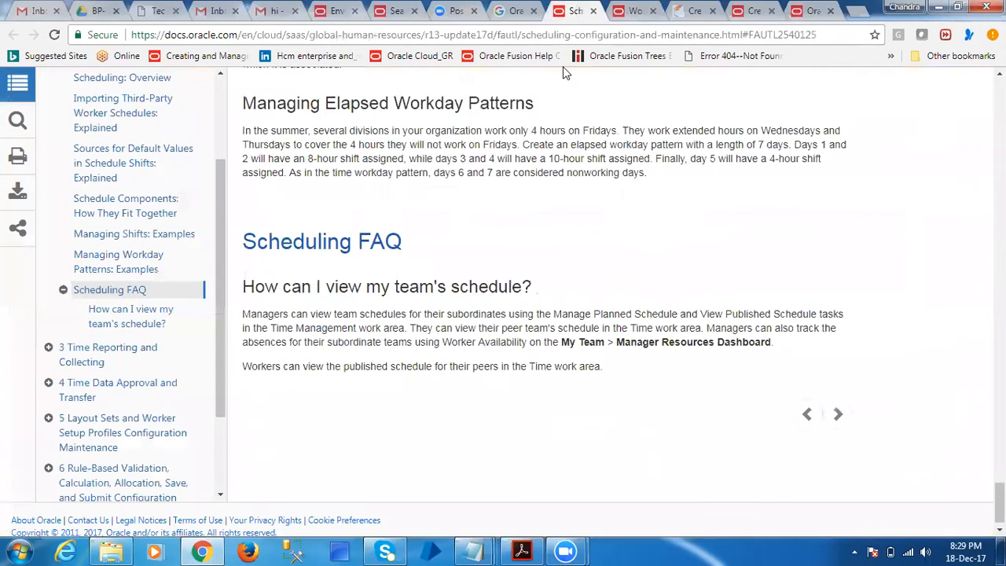
scroll(391, 309, up, 10)
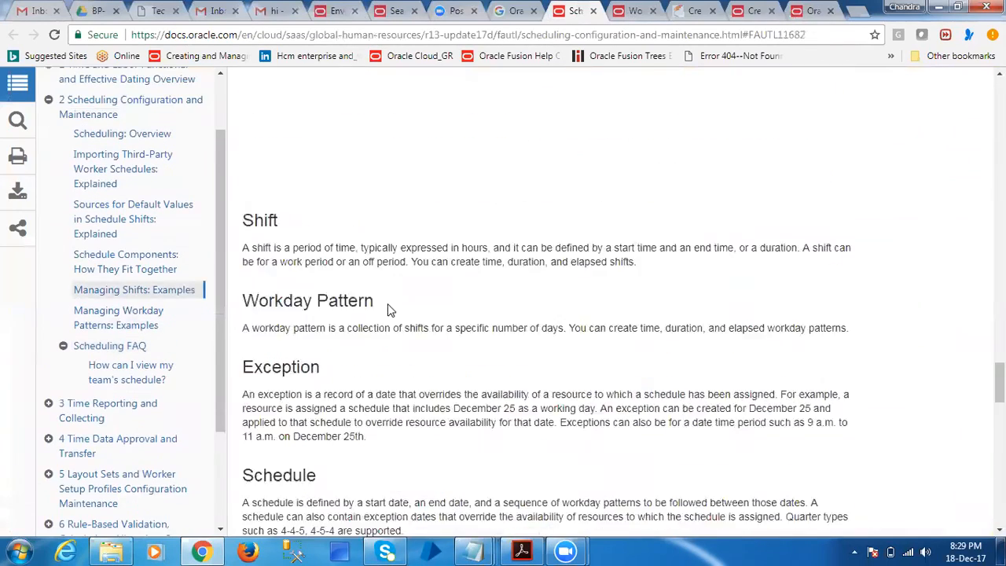
scroll(391, 310, up, 6)
scroll(375, 323, down, 3)
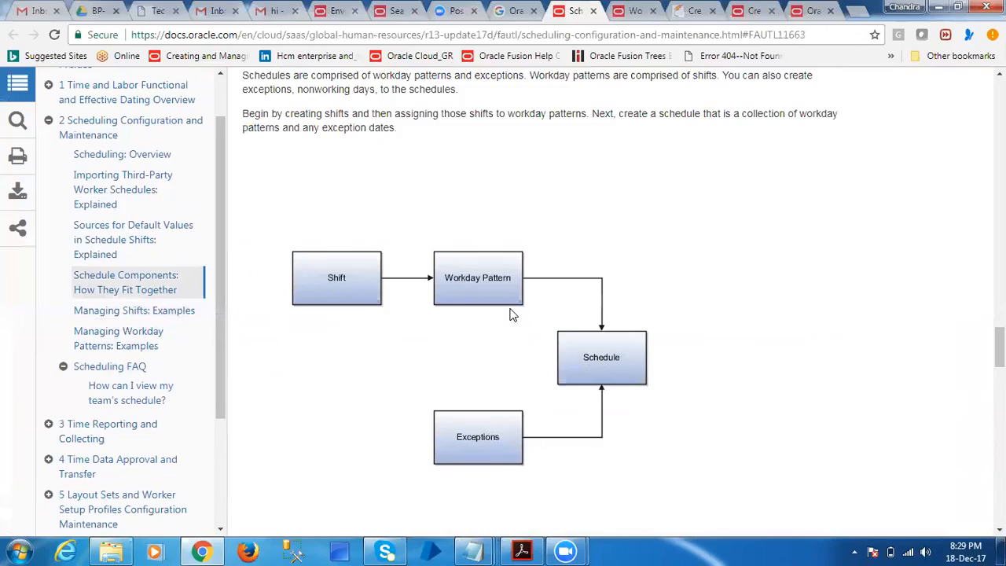
Look through the shift and workday pattern examples and the scheduling overview in the Scheduling Configuration and Maintenance chapter
scroll(505, 321, down, 15)
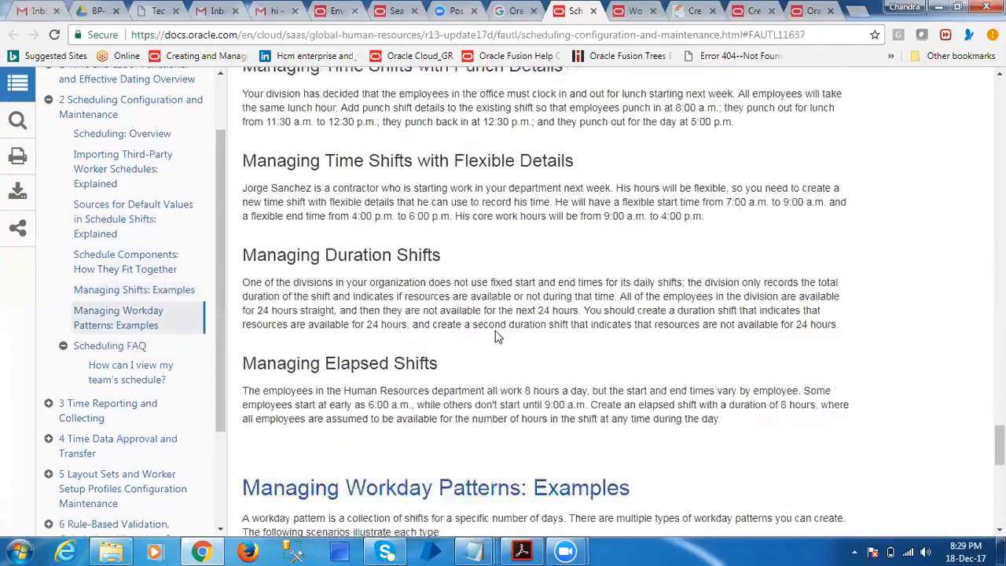
scroll(495, 336, down, 9)
scroll(493, 333, up, 6)
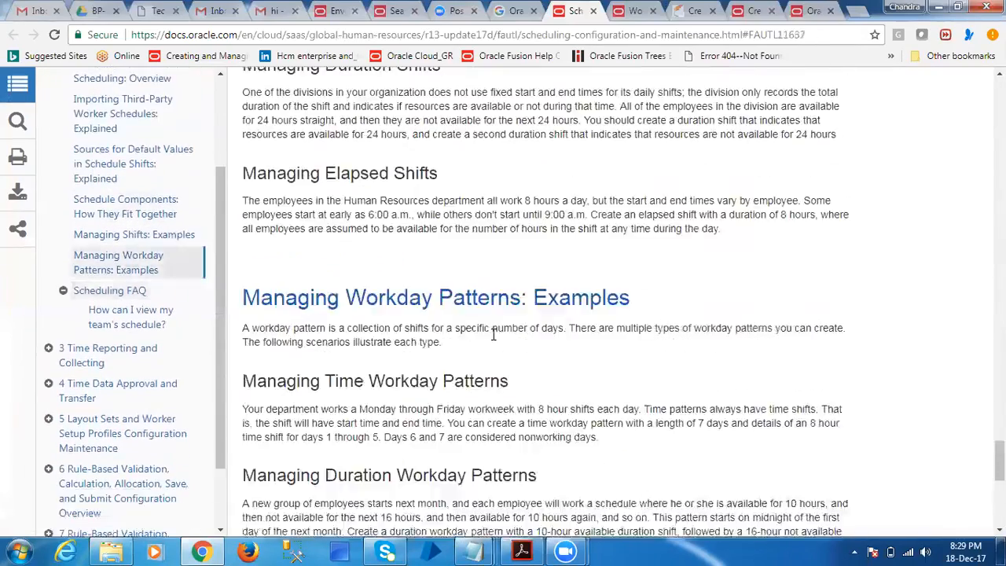
scroll(494, 333, up, 15)
scroll(489, 339, up, 18)
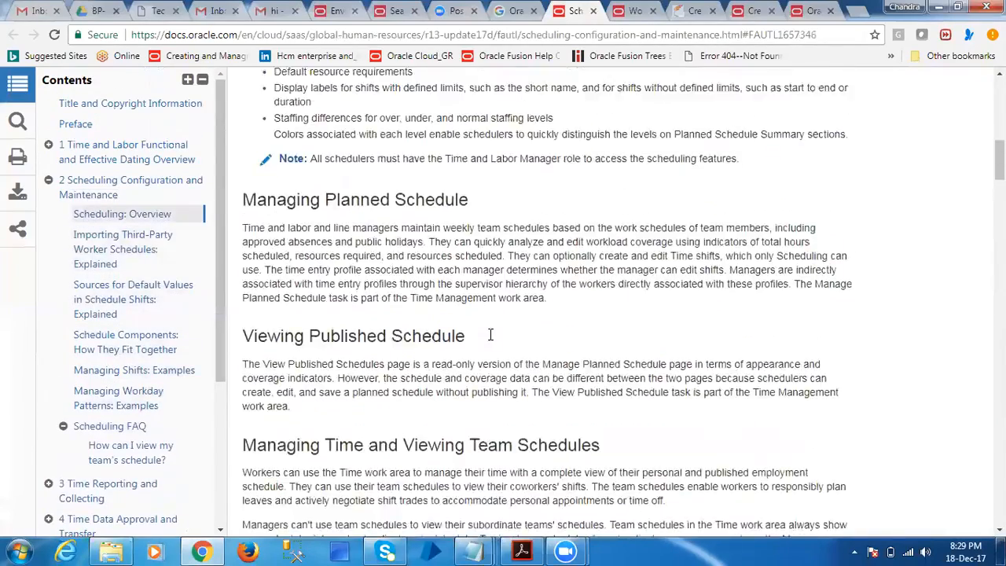
scroll(490, 335, up, 8)
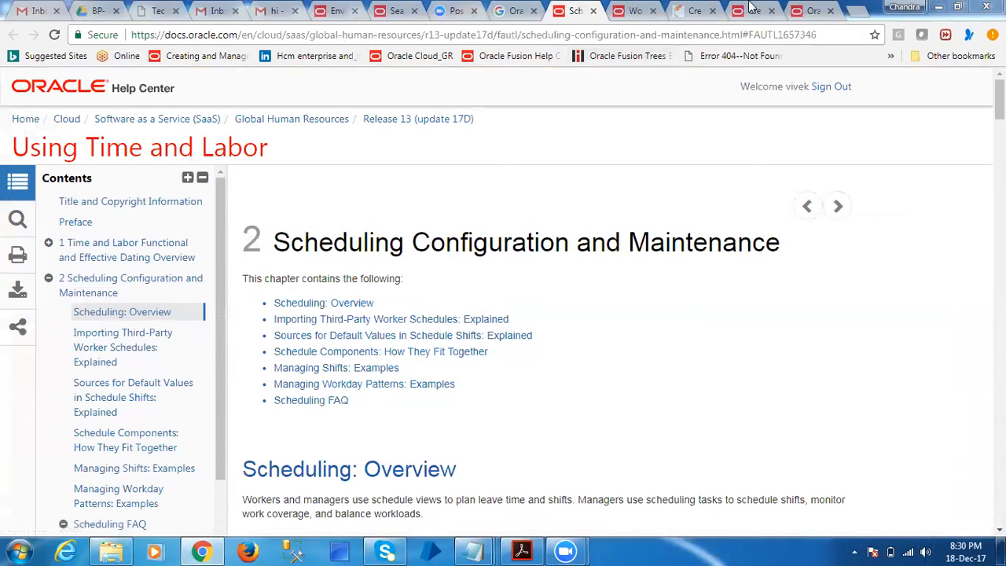
Open the system calendar and select December 19, 2017 to check the date
click(955, 550)
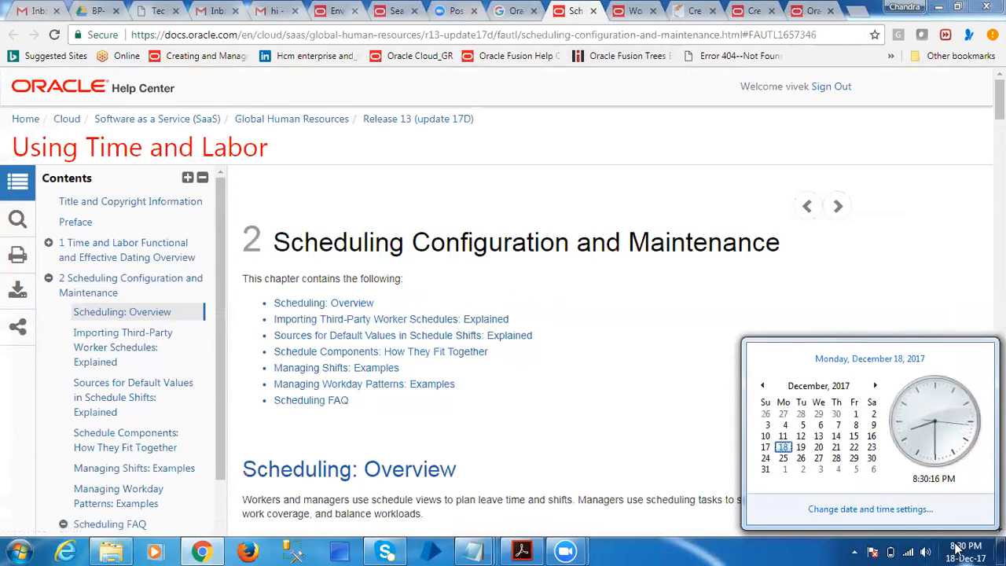
click(801, 447)
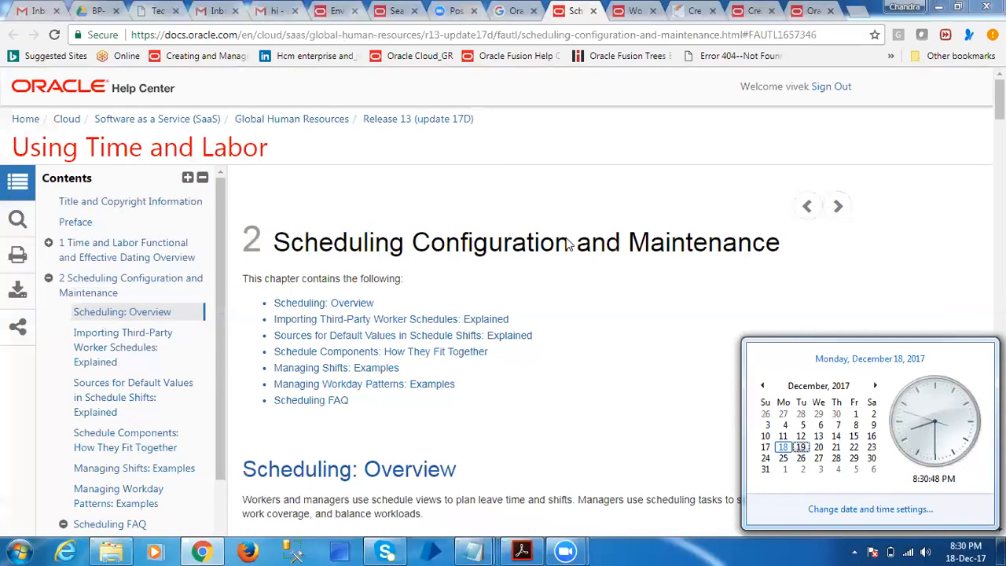
key(alt+q)
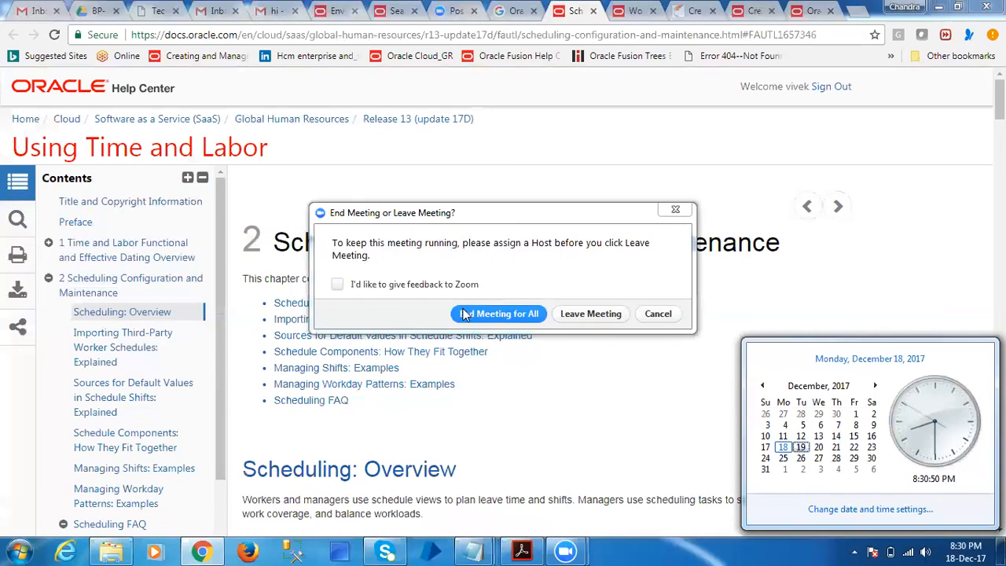